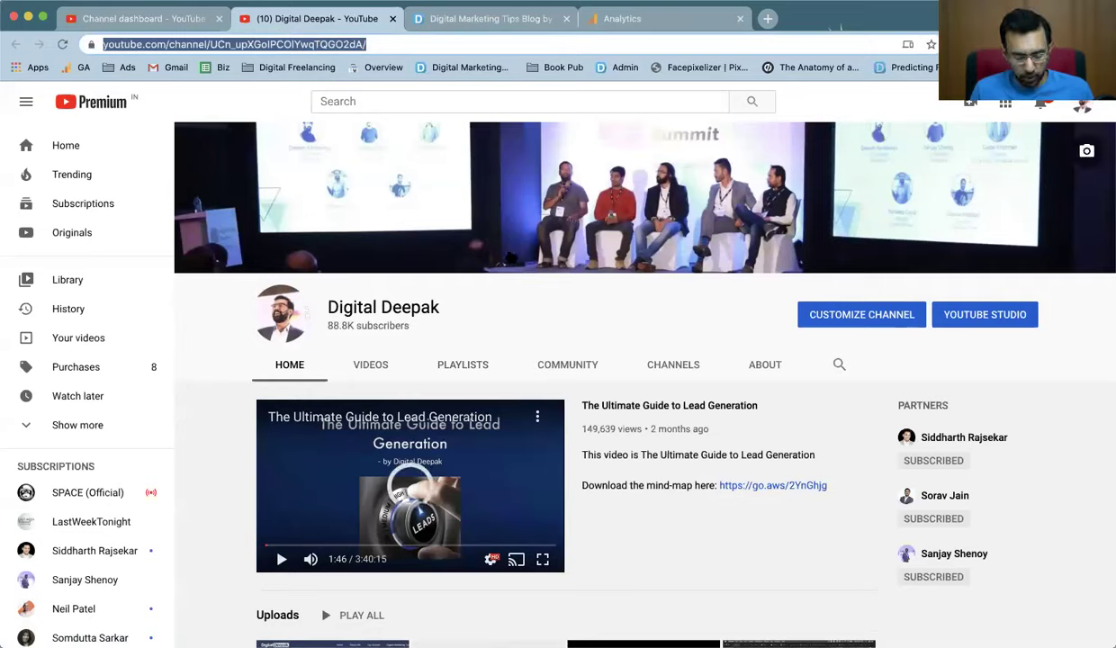
Show the Digital Deepak channel's uploaded videos and browse the most recent ones
click(375, 368)
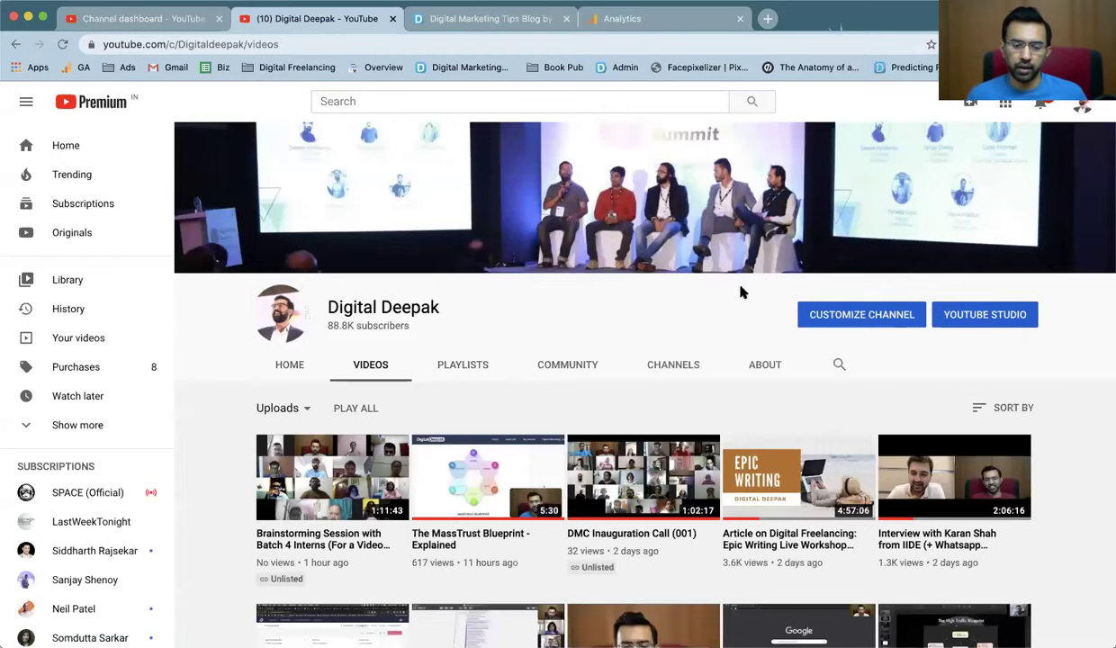
scroll(474, 341, down, 3)
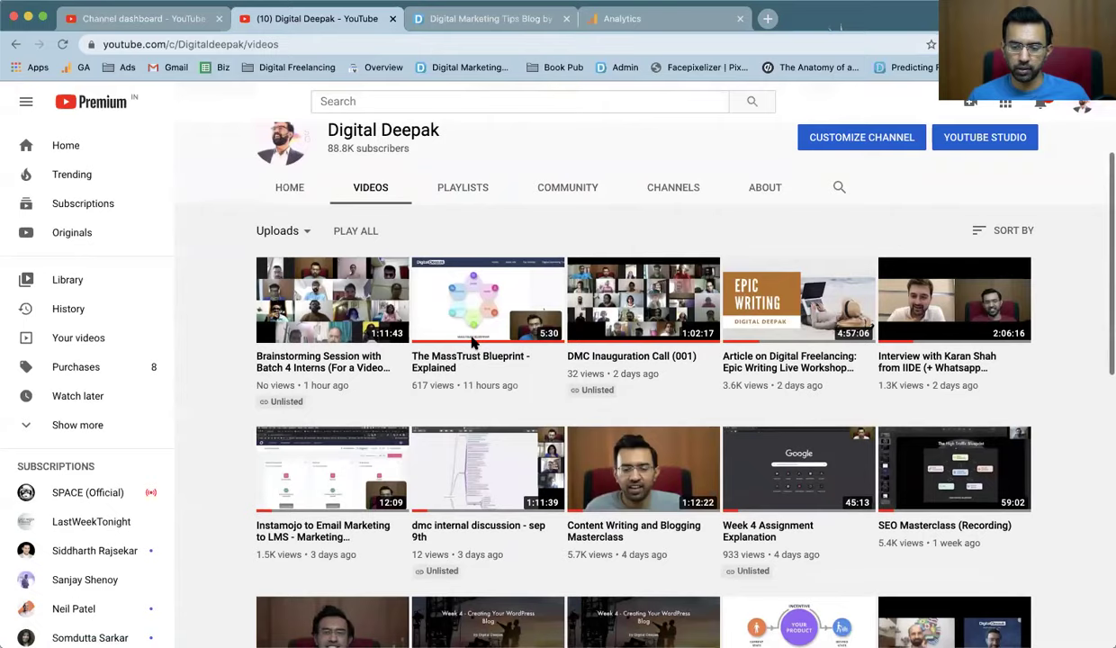
scroll(473, 342, up, 3)
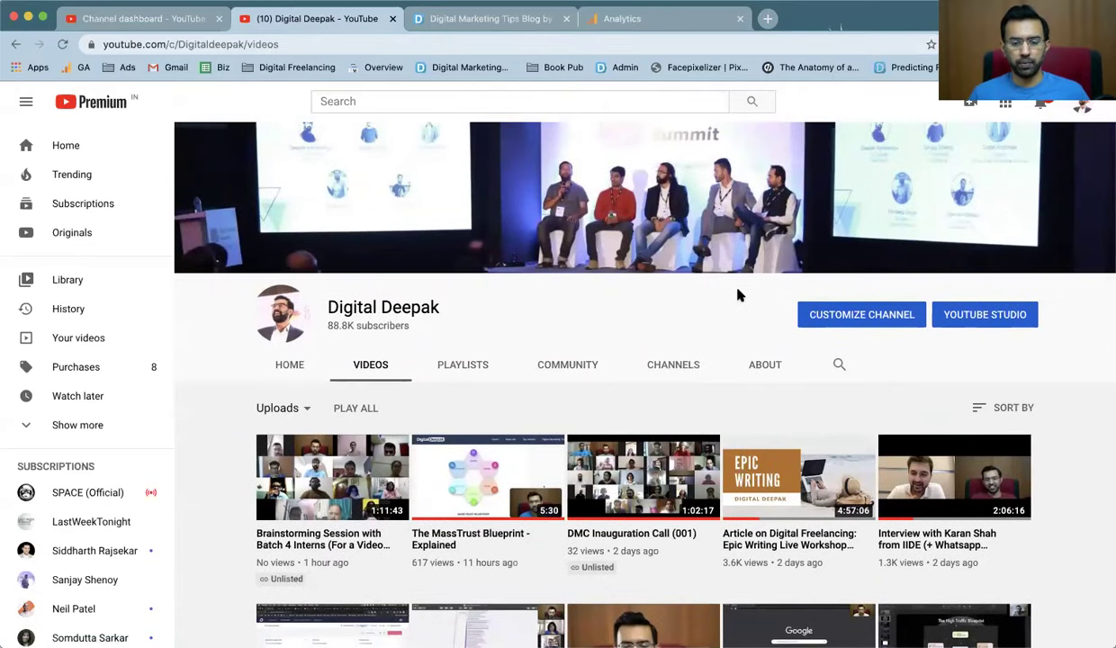
Open the video "The MassTrust Blueprint - Explained", pause it, select its web address and return to the channel's video list
click(482, 473)
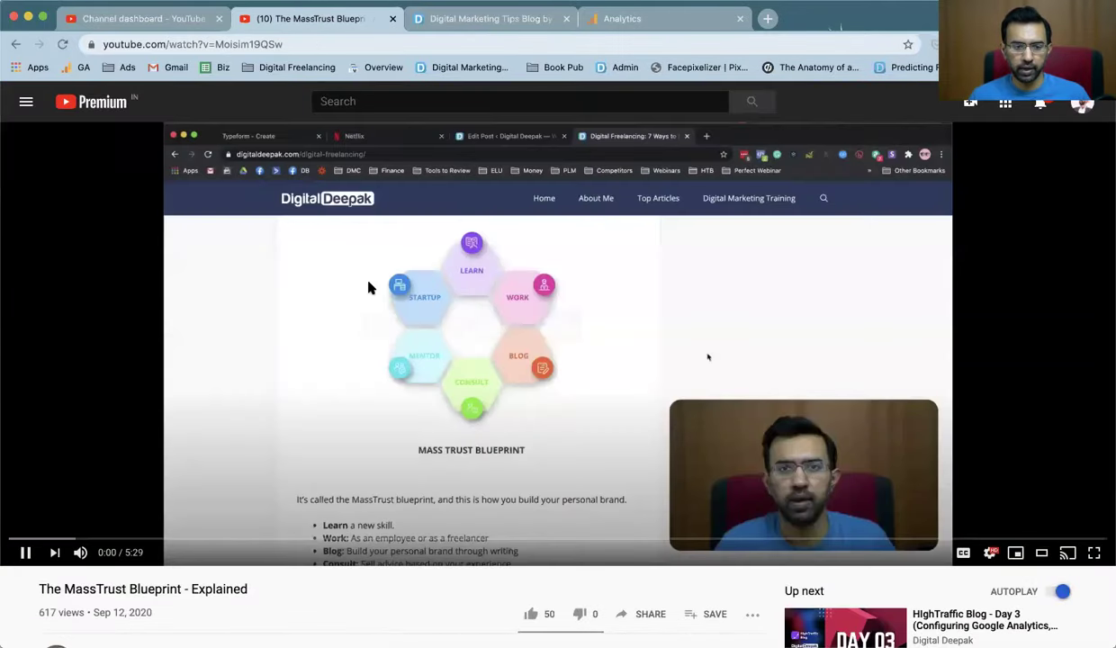
click(367, 286)
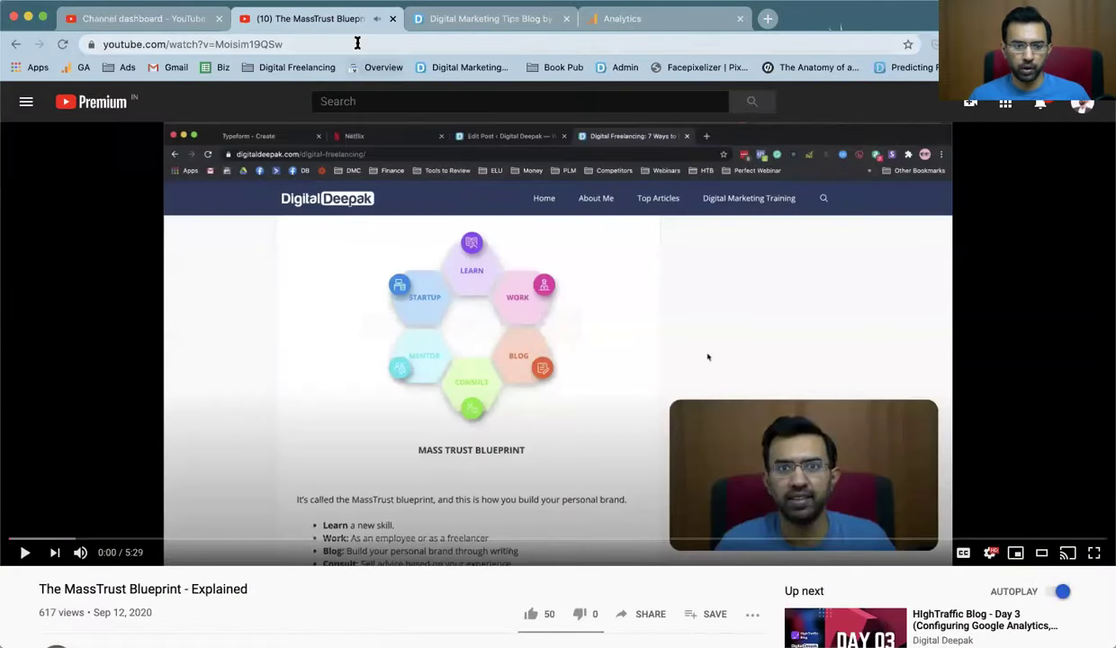
click(357, 42)
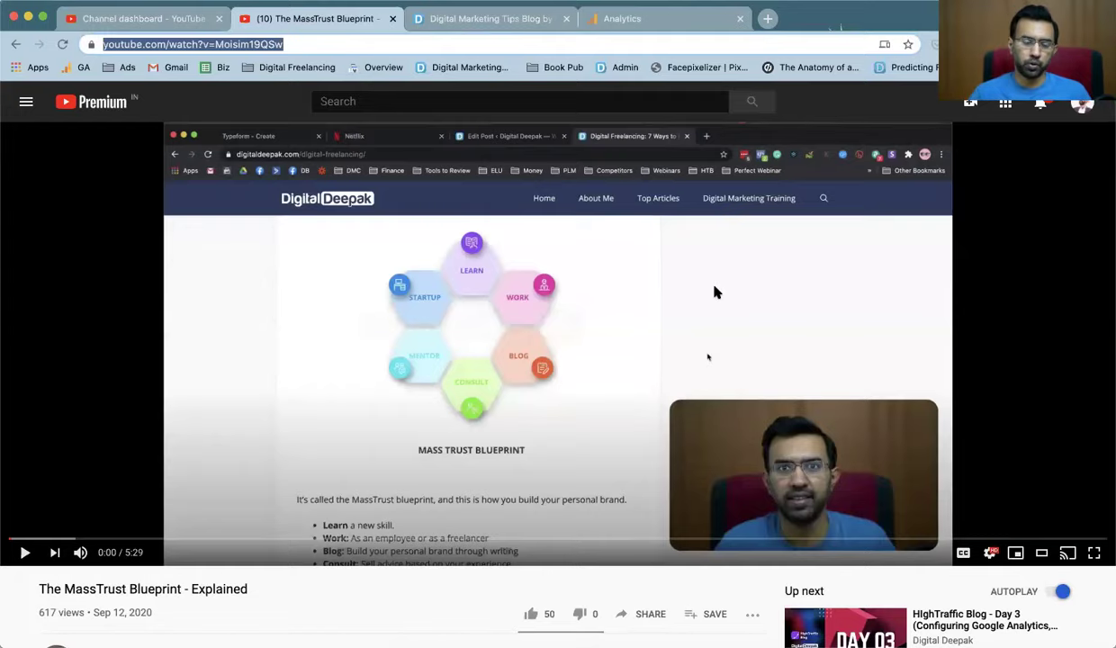
click(14, 44)
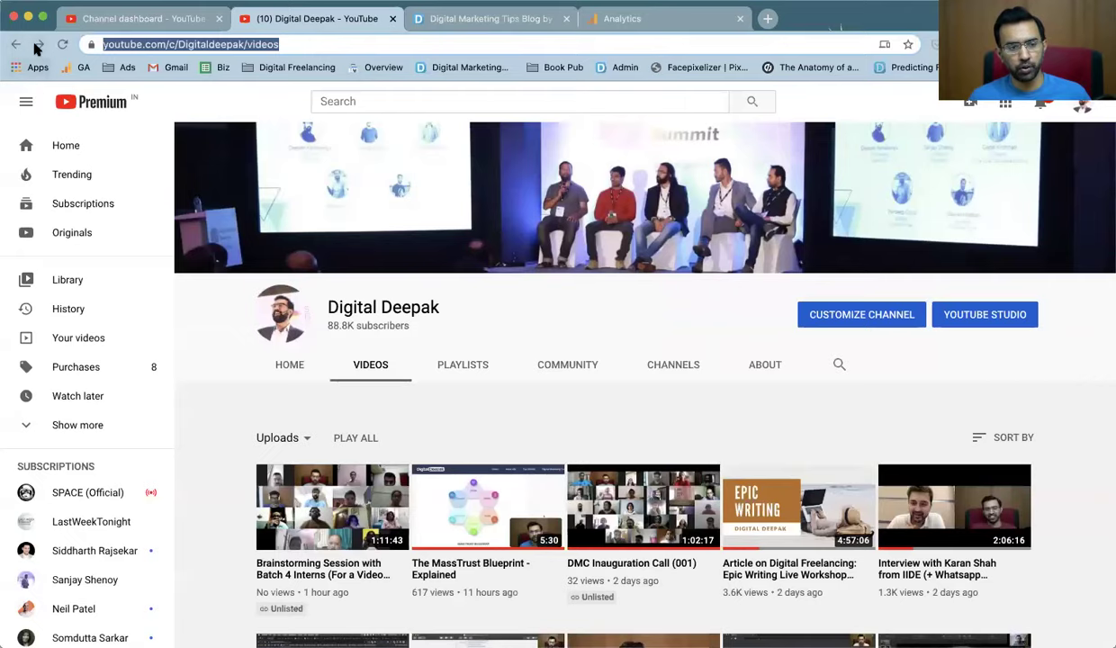
Switch to the YouTube Studio channel dashboard and reload it to examine the latest video performance and channel analytics
click(137, 25)
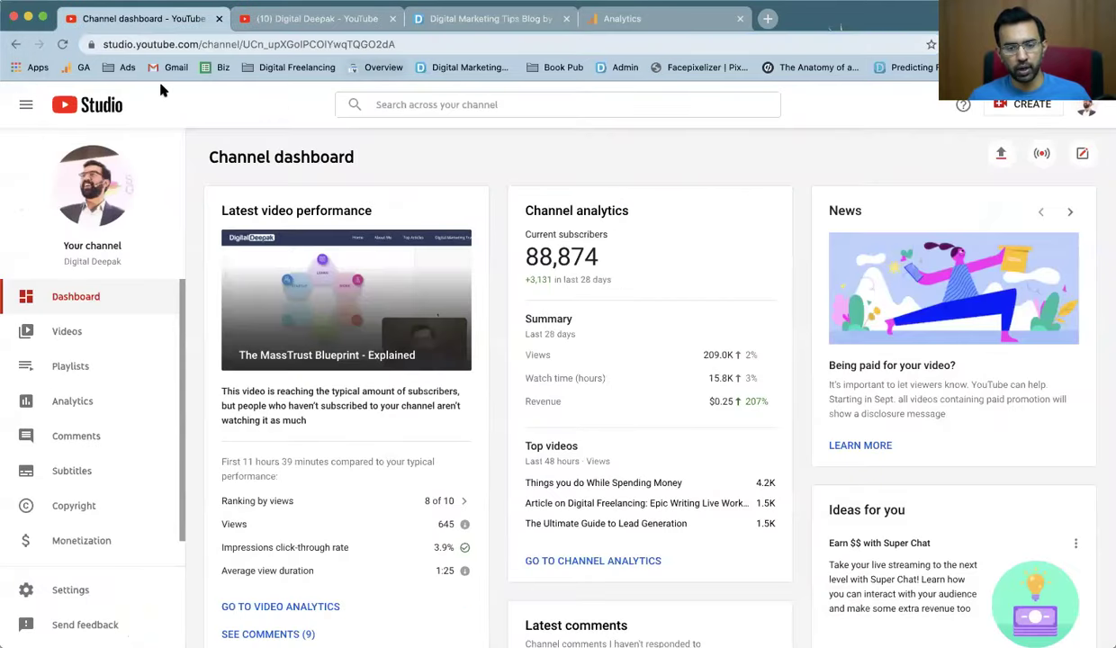
click(62, 45)
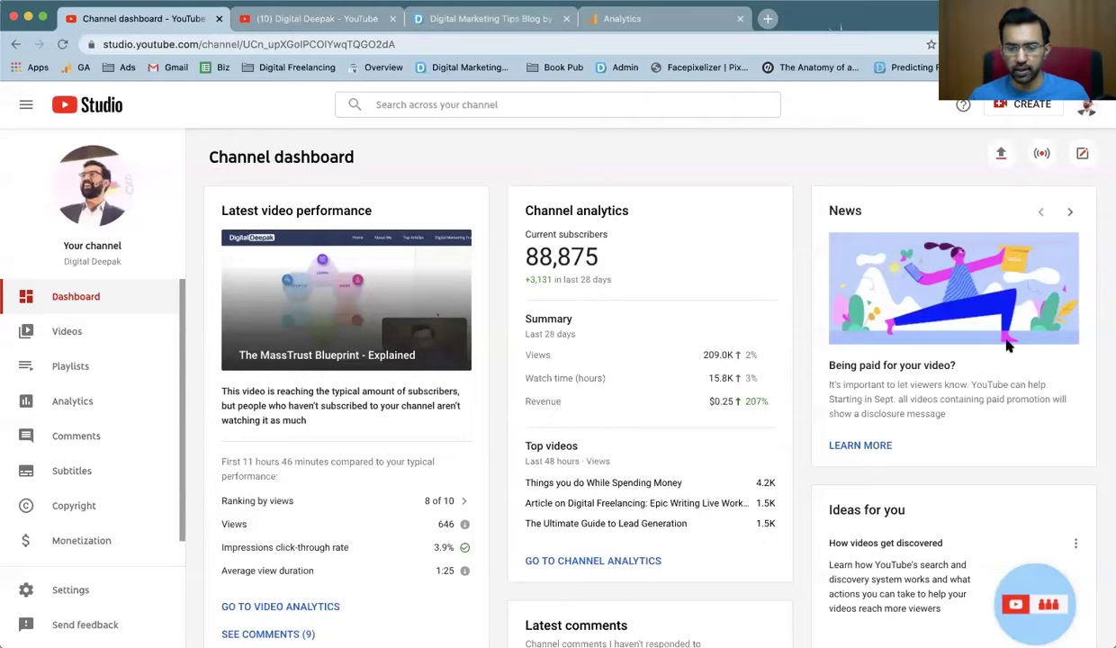
click(304, 45)
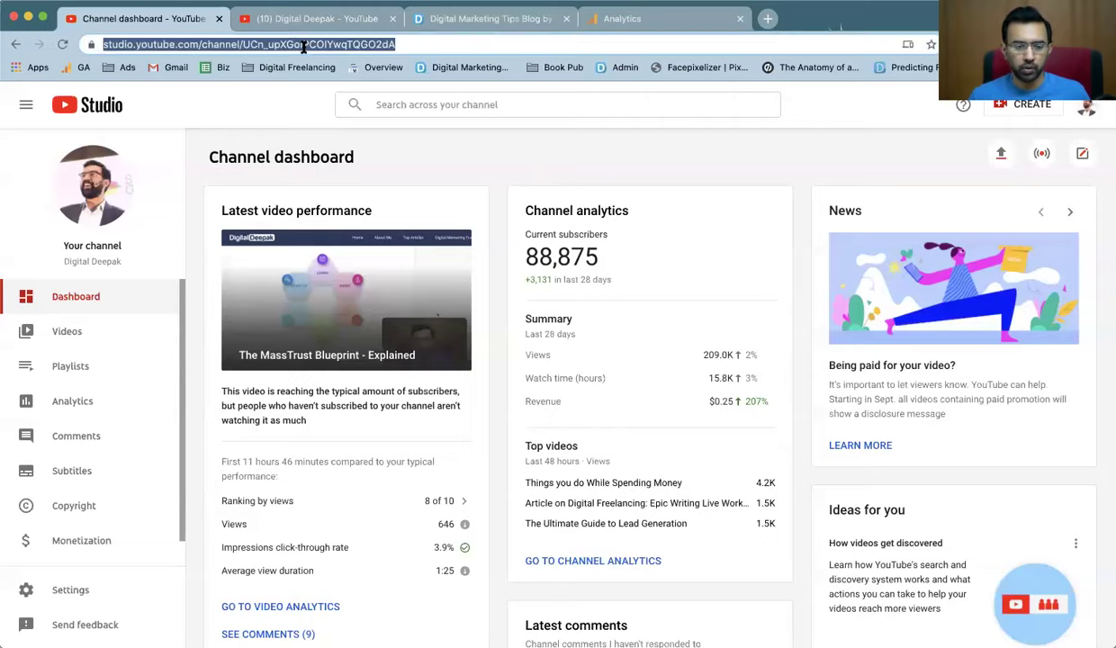
key(Return)
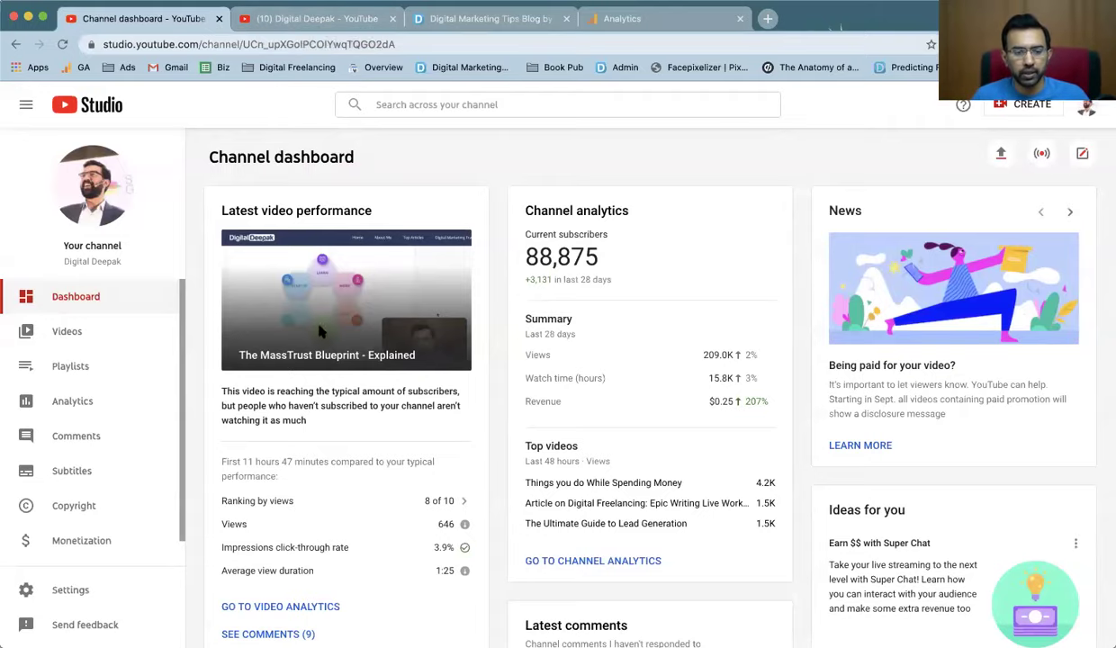
Review visibility and view counts across the channel's uploads in the Studio video list and return to the channel dashboard
click(96, 336)
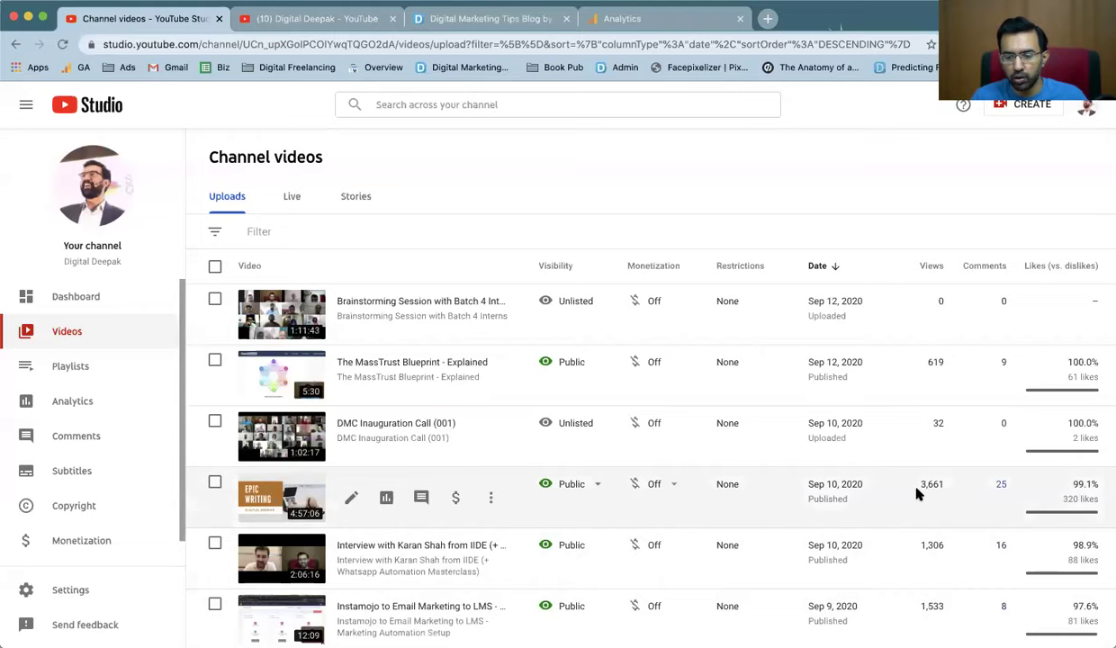
double_click(932, 483)
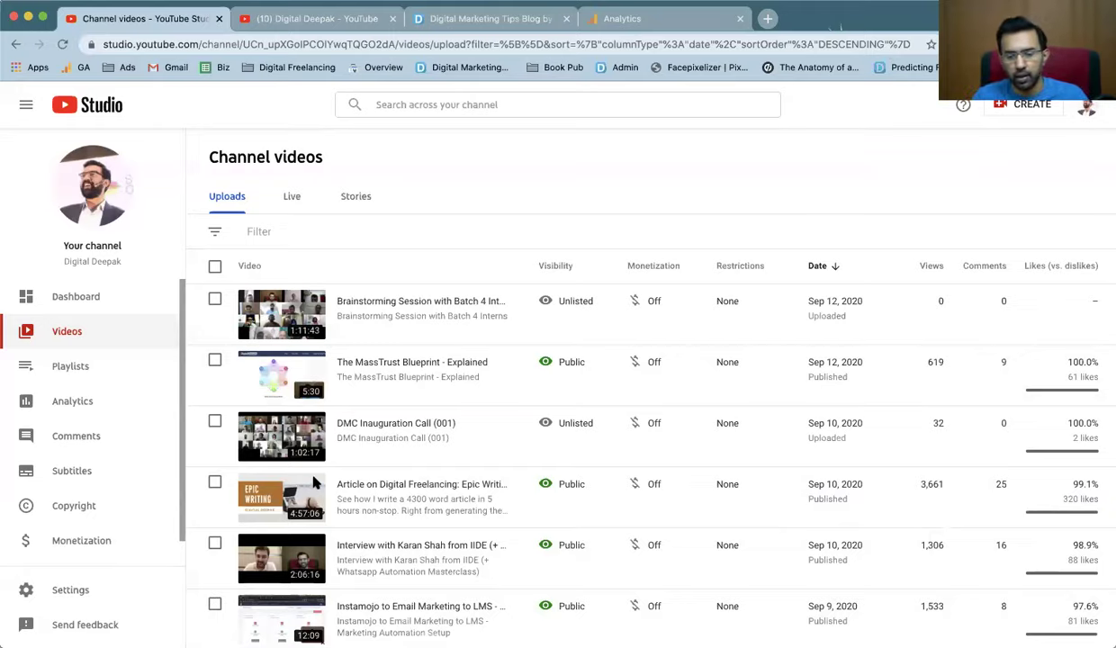
scroll(787, 477, down, 5)
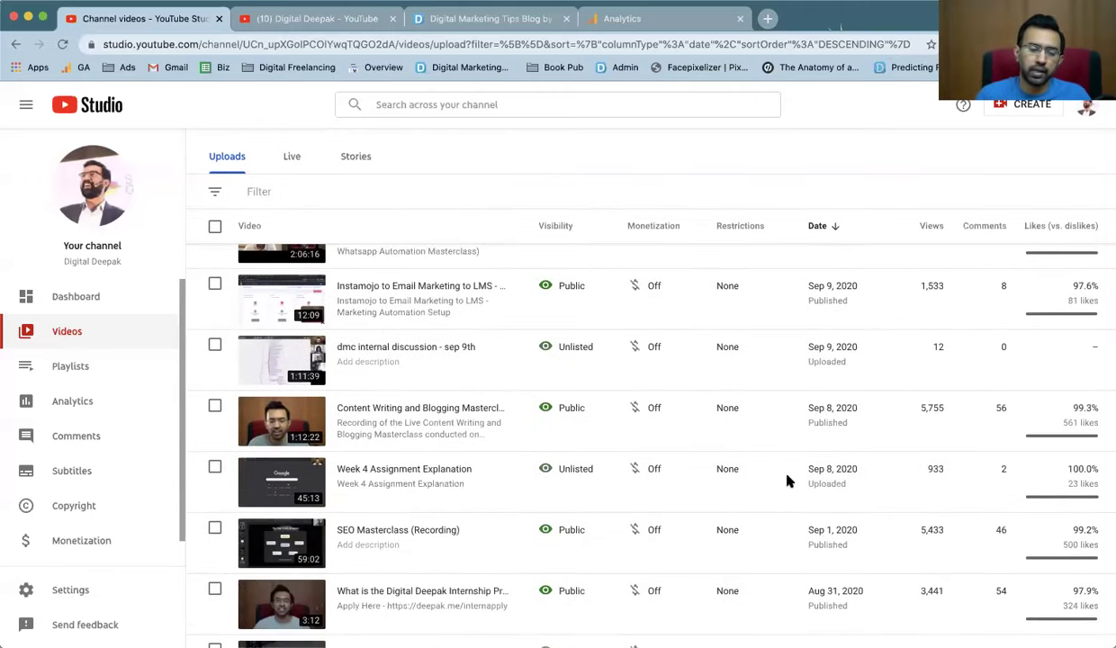
scroll(790, 480, up, 5)
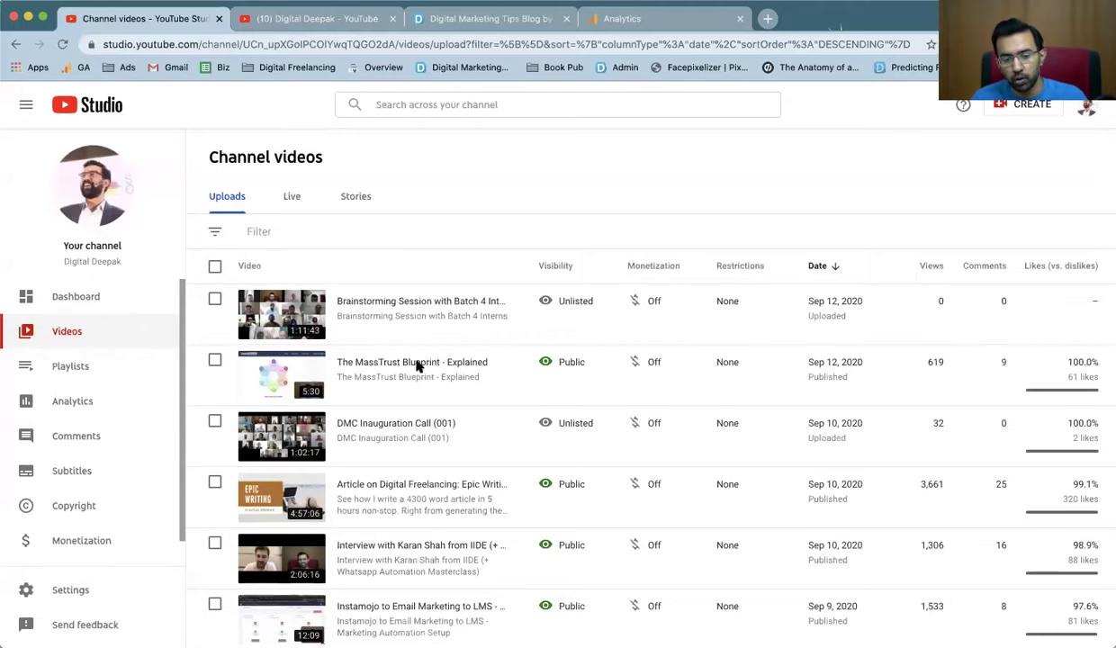
scroll(563, 407, down, 5)
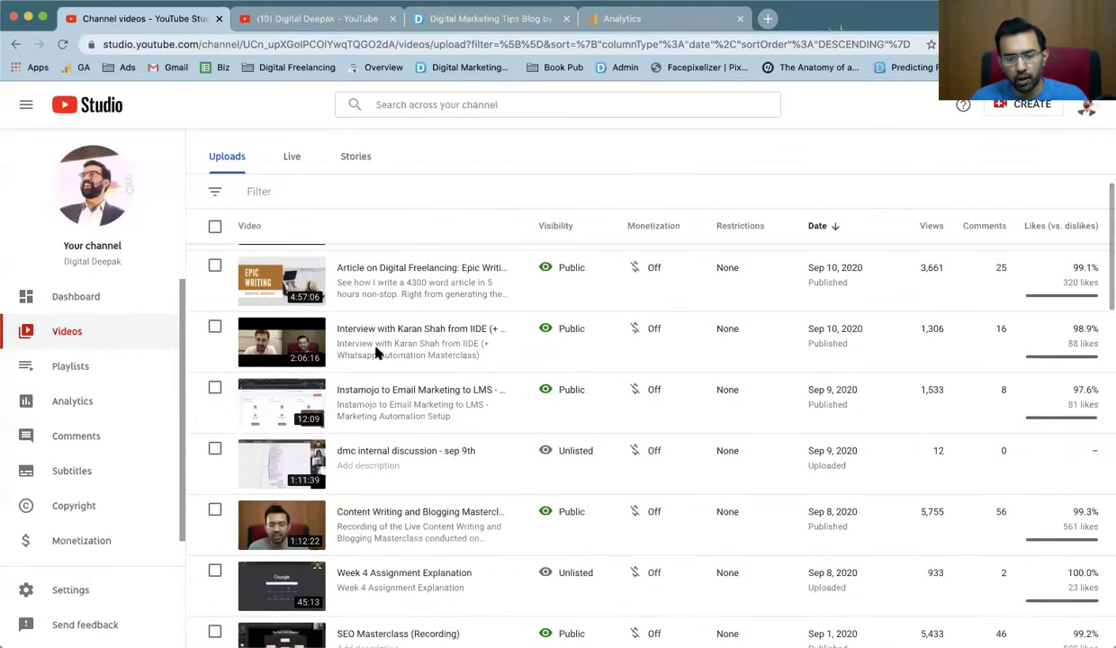
scroll(376, 353, down, 4)
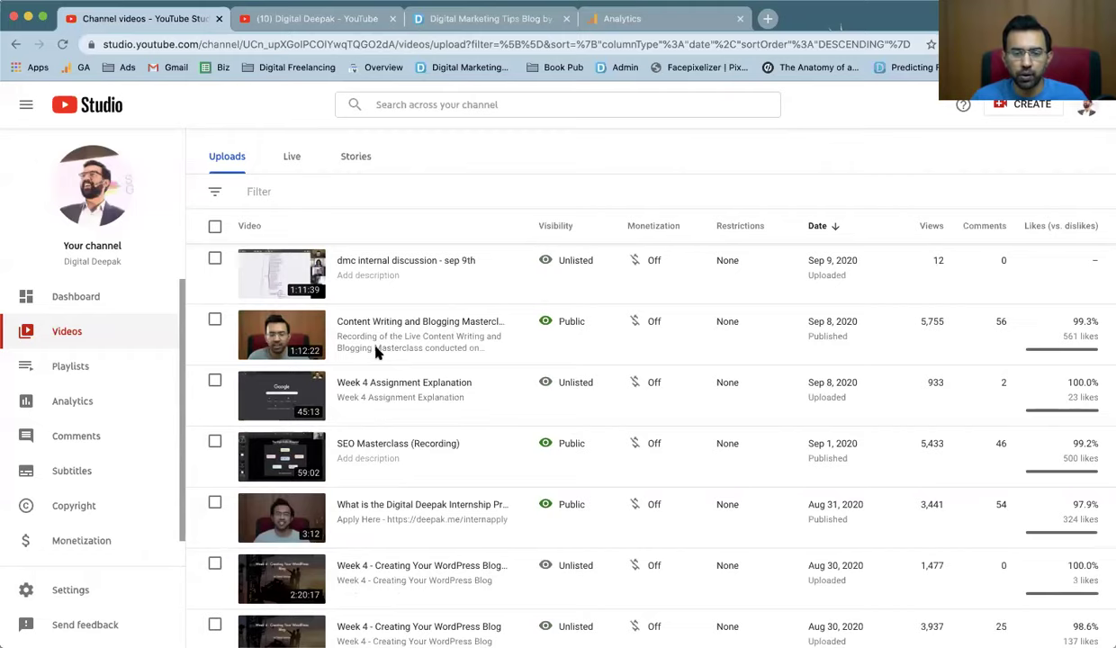
scroll(377, 353, down, 3)
scroll(376, 353, up, 15)
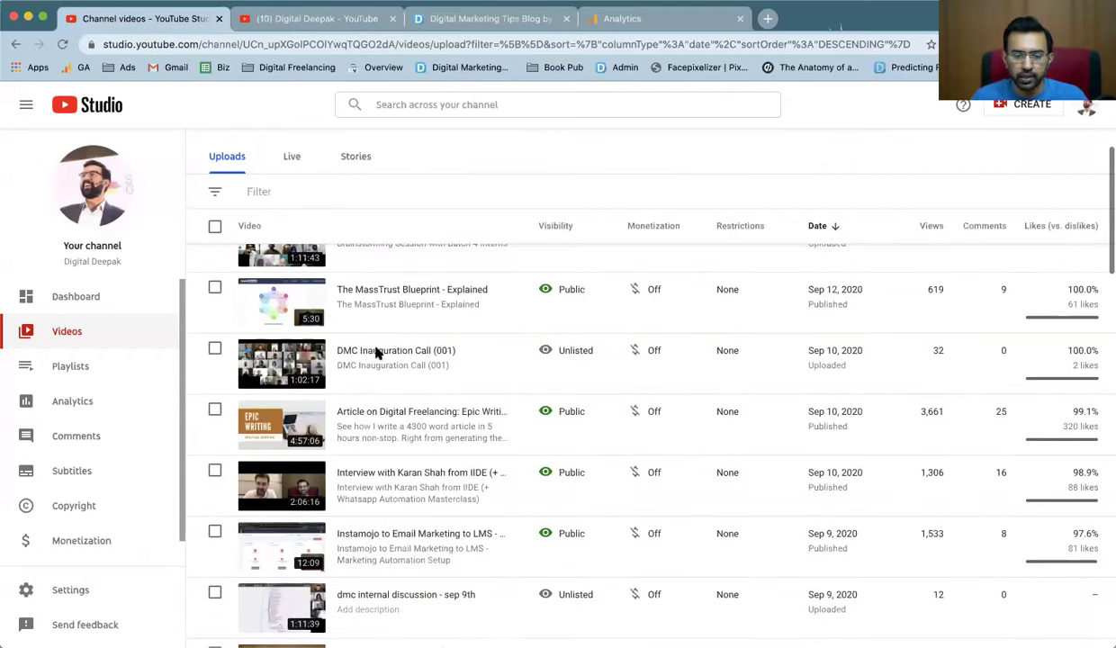
click(126, 299)
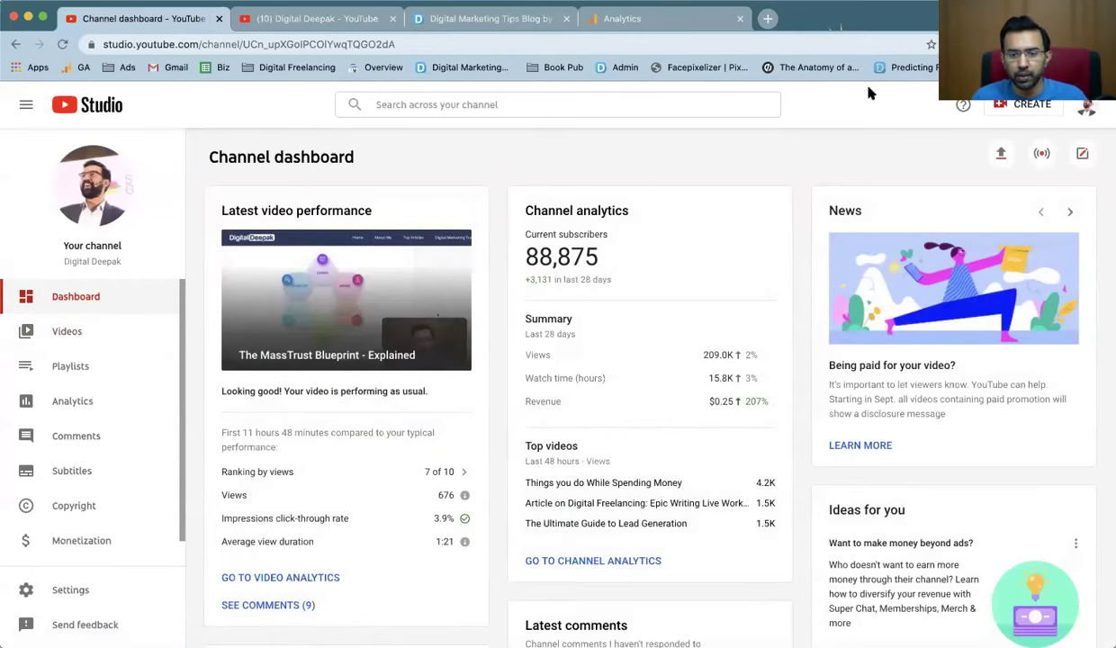
Switch to Google Analytics and open the Search Console overview for digitaldeepak.com in a new tab
click(691, 19)
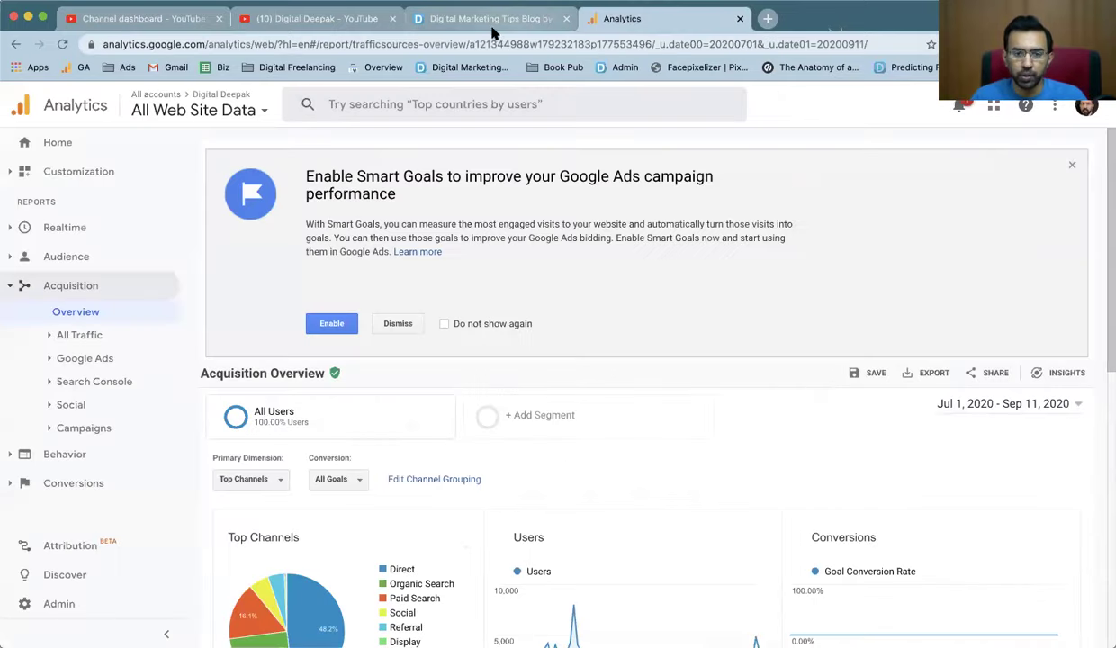
click(769, 19)
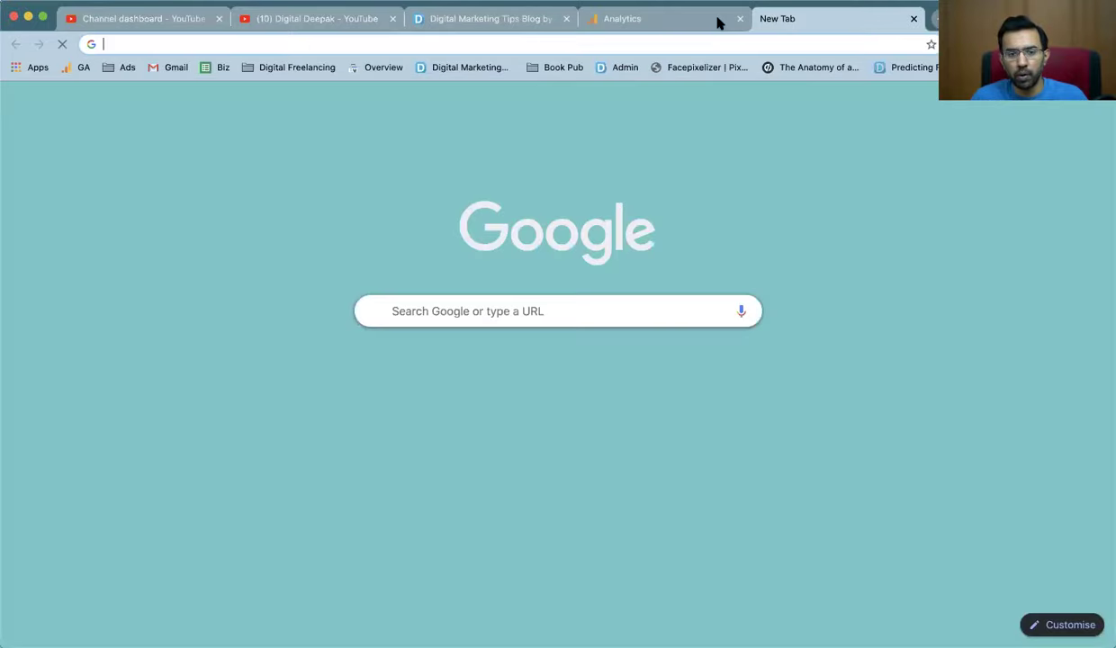
click(389, 70)
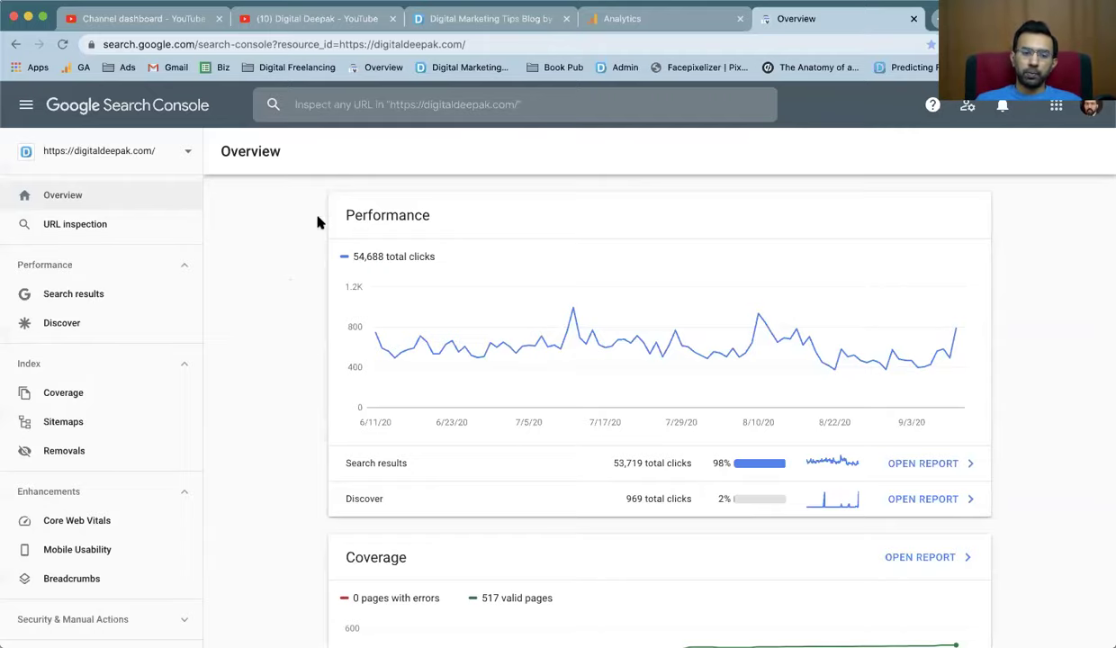
Open the search results performance report and set its date range to Last 12 months
click(104, 293)
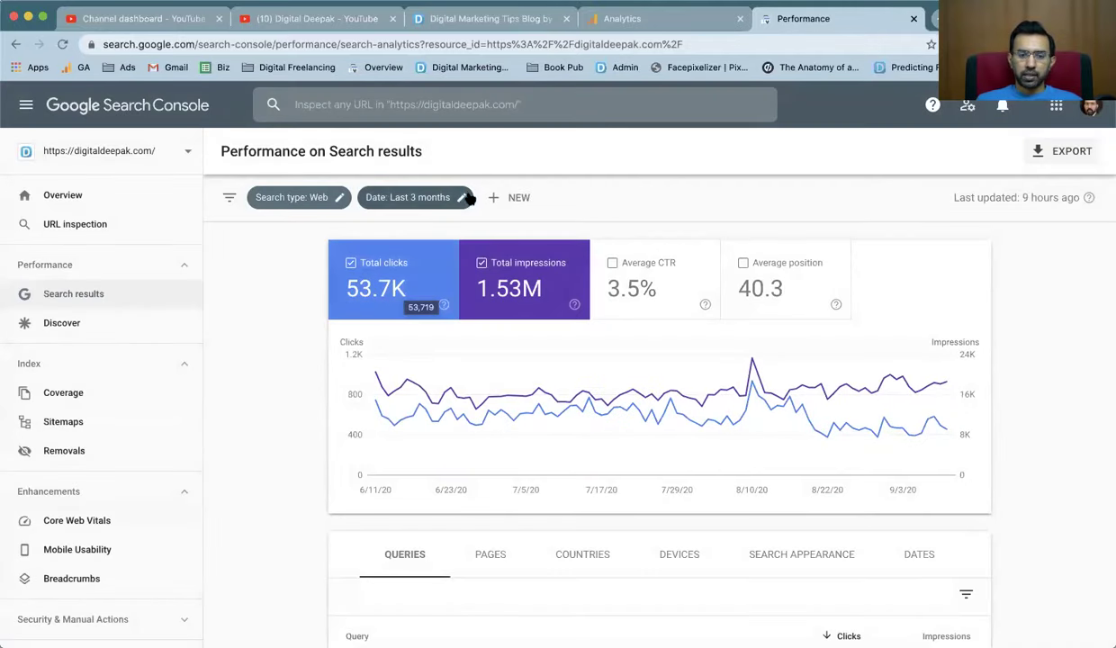
click(430, 197)
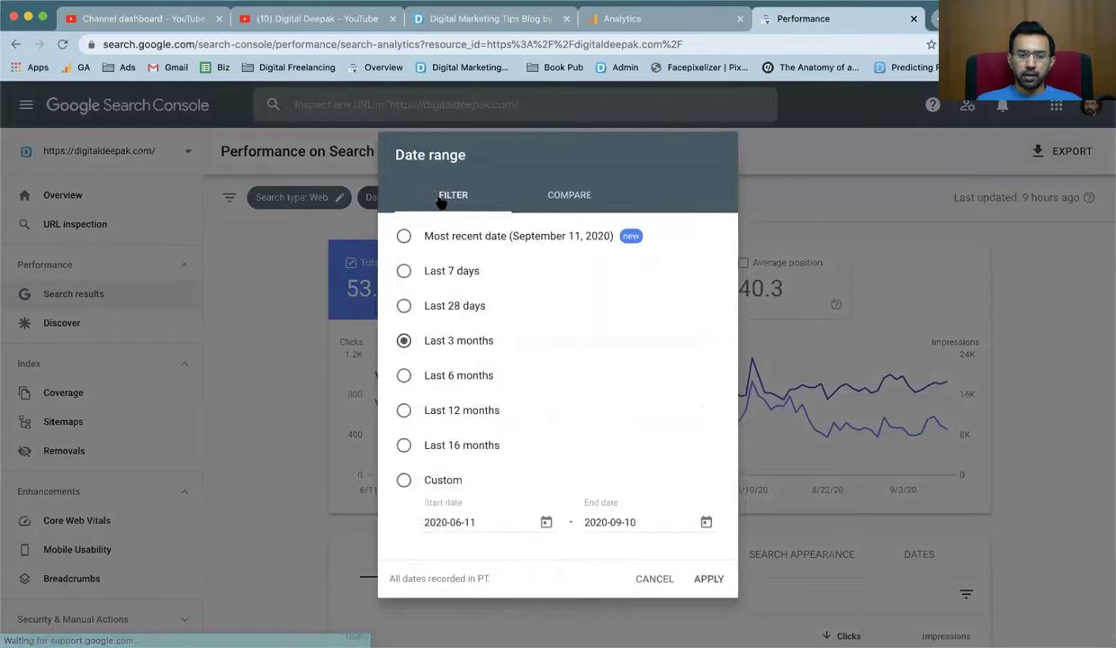
click(441, 411)
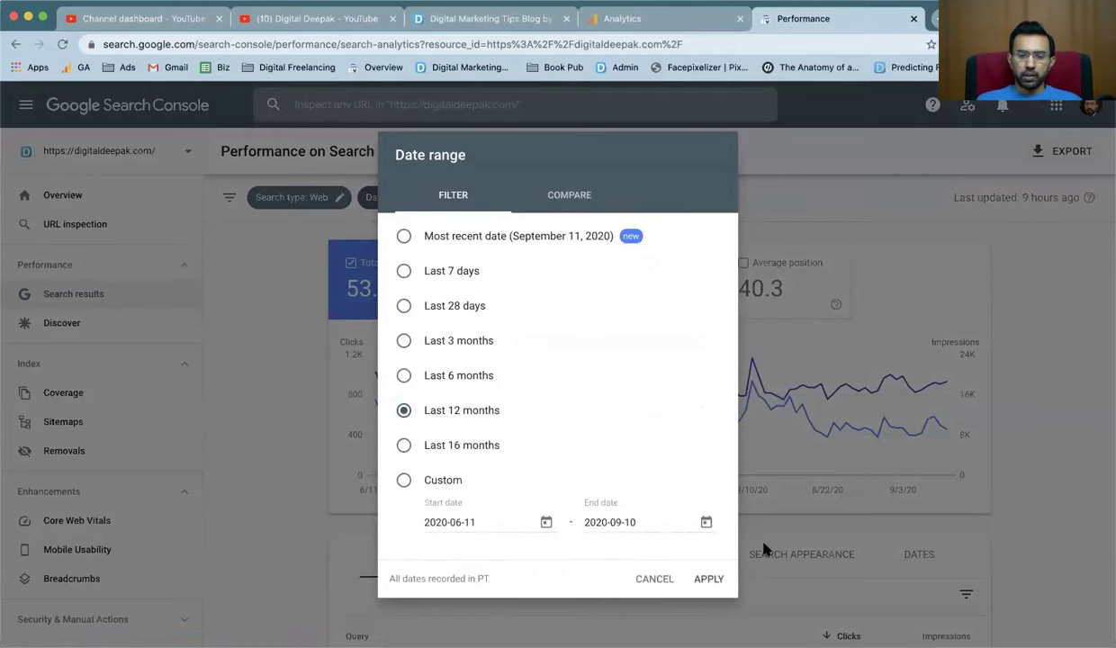
click(718, 579)
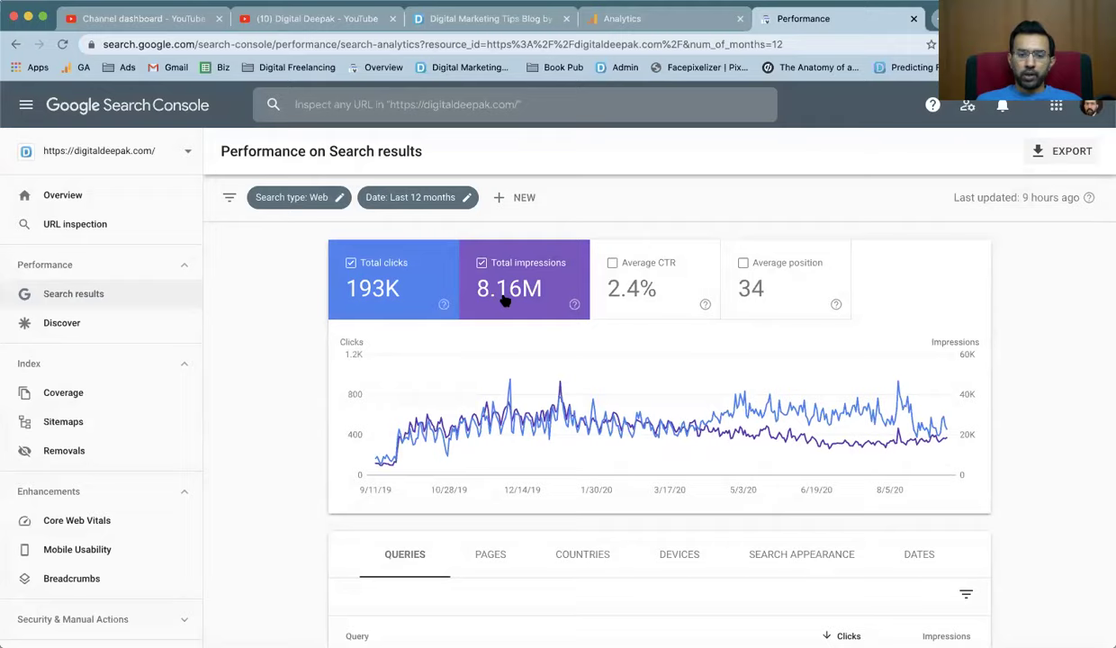
Examine the total impressions, total clicks and top search queries, including "mba in digital marketing"
mouse_move(506, 302)
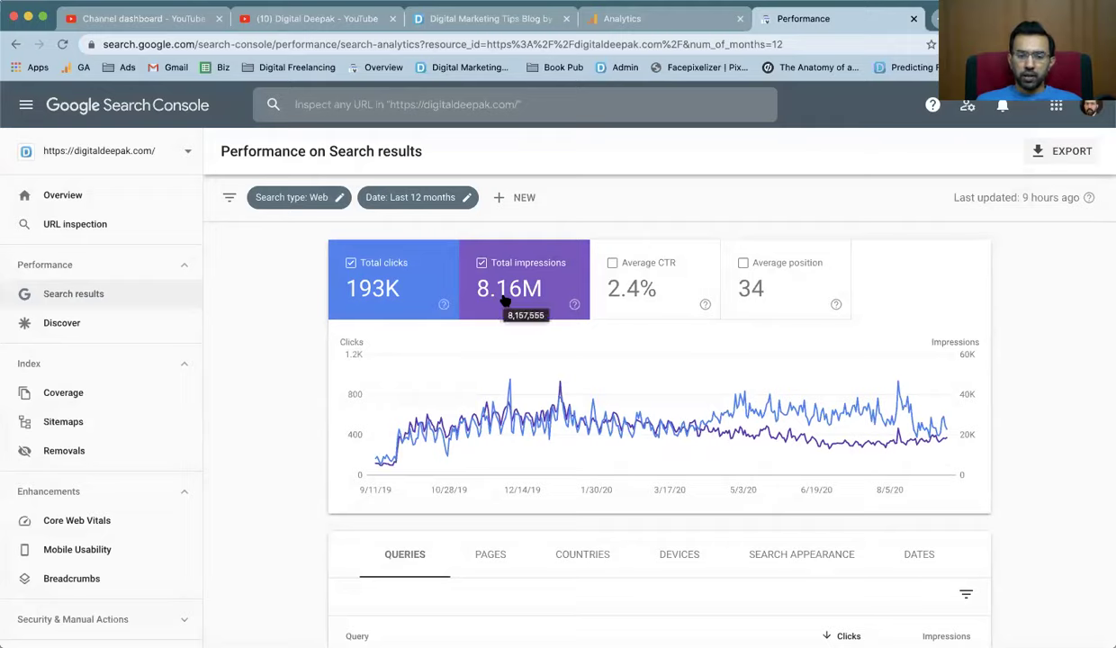
mouse_move(404, 302)
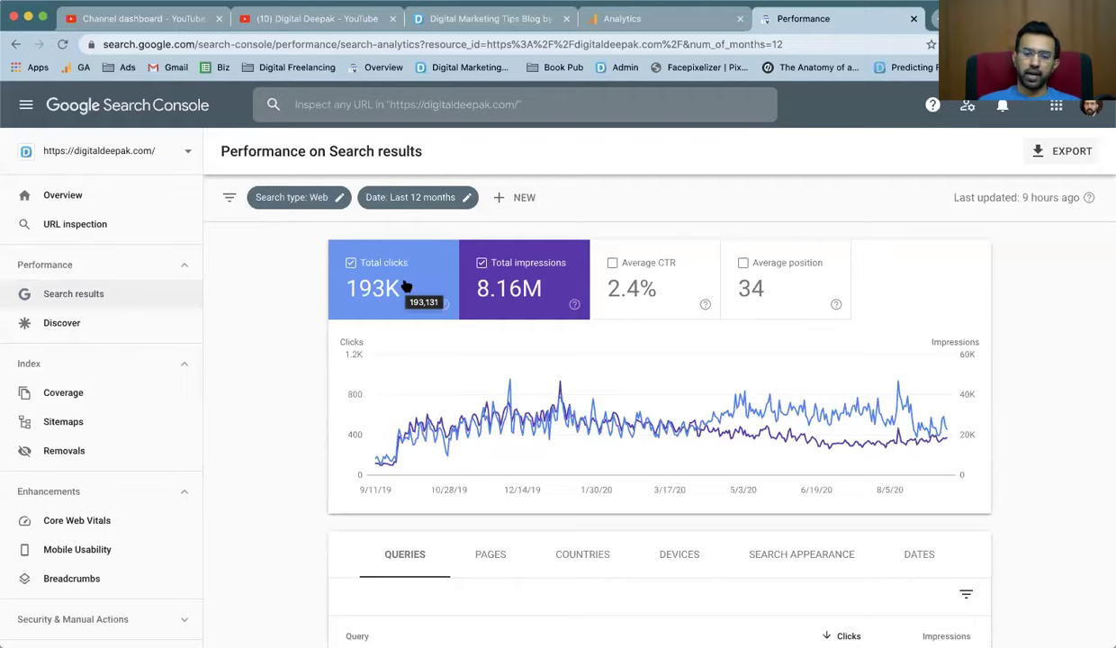
scroll(405, 286, down, 5)
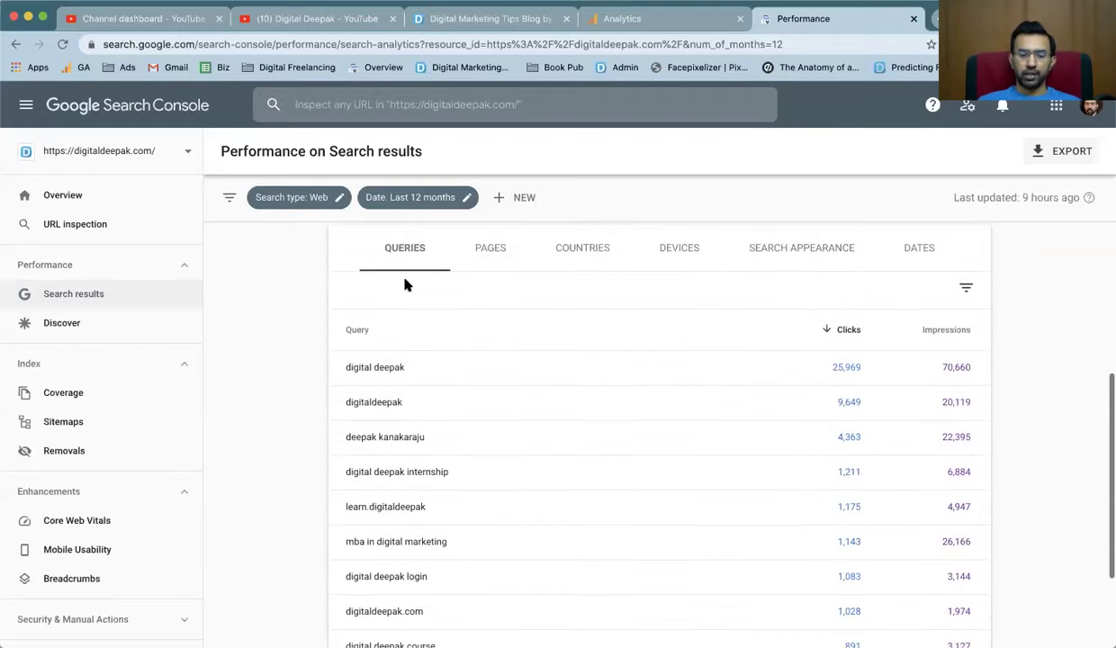
scroll(405, 285, down, 1)
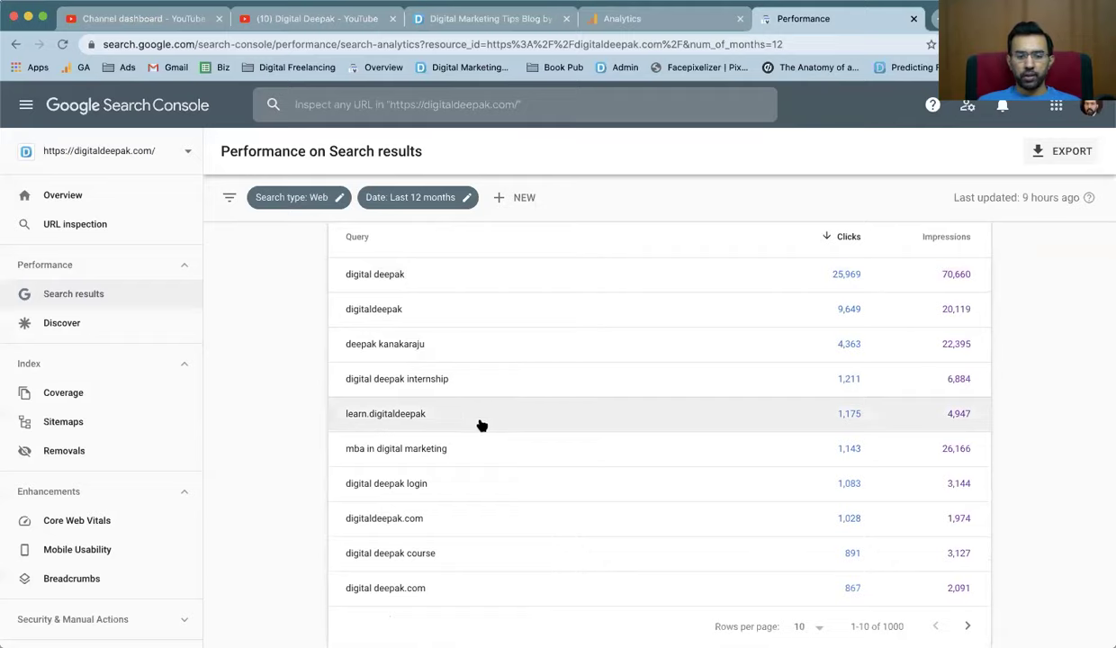
drag(453, 448, 335, 452)
click(287, 449)
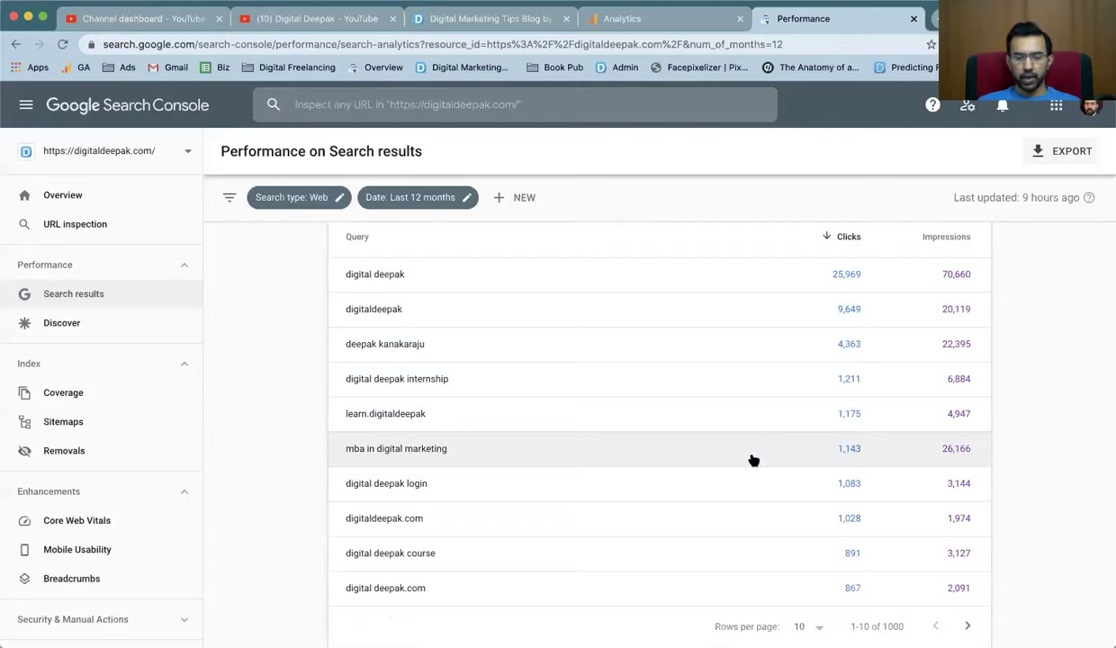
scroll(625, 549, down, 1)
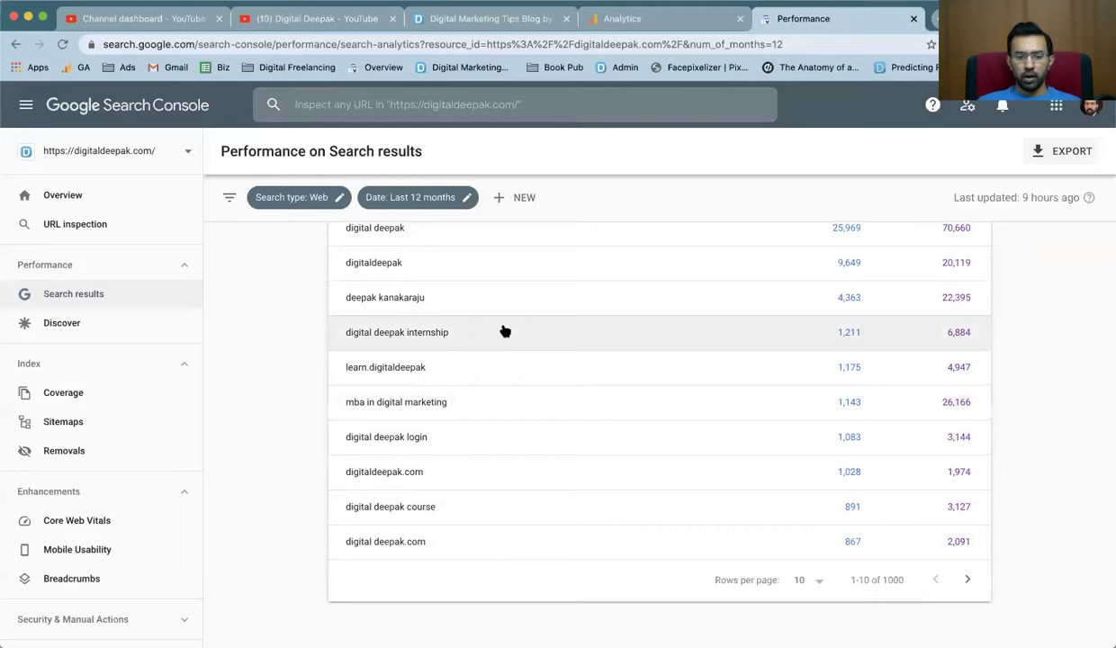
Search Google for the listed query "digital deepak internship" and look through the search results
scroll(504, 347, up, 5)
scroll(486, 509, down, 2)
drag(468, 524, 328, 519)
right_click(363, 505)
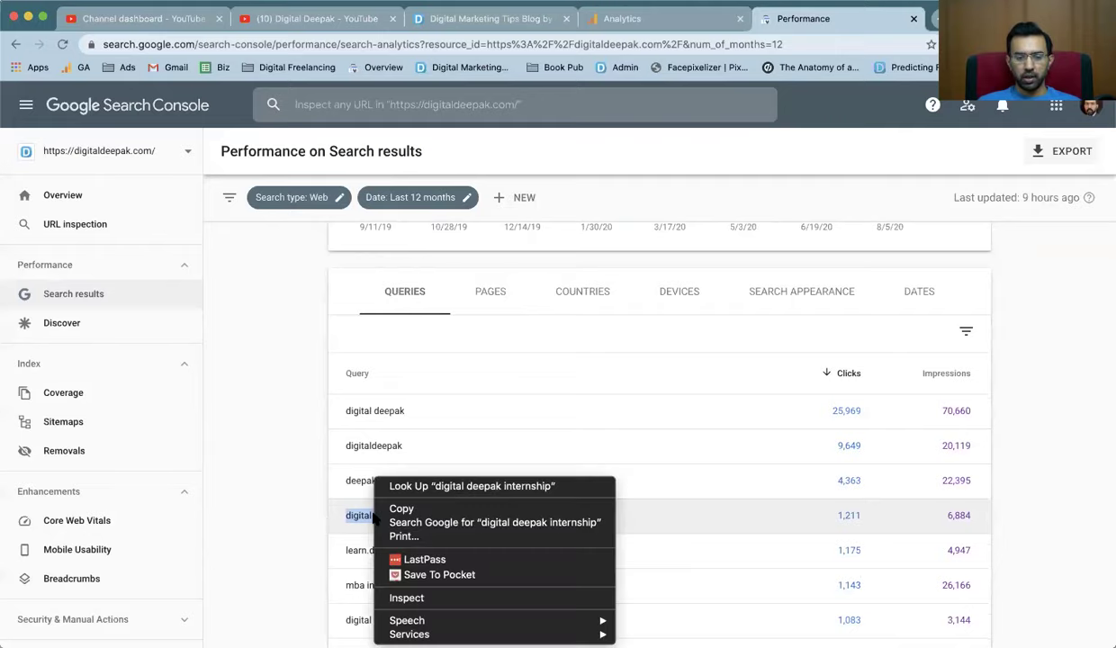
click(459, 523)
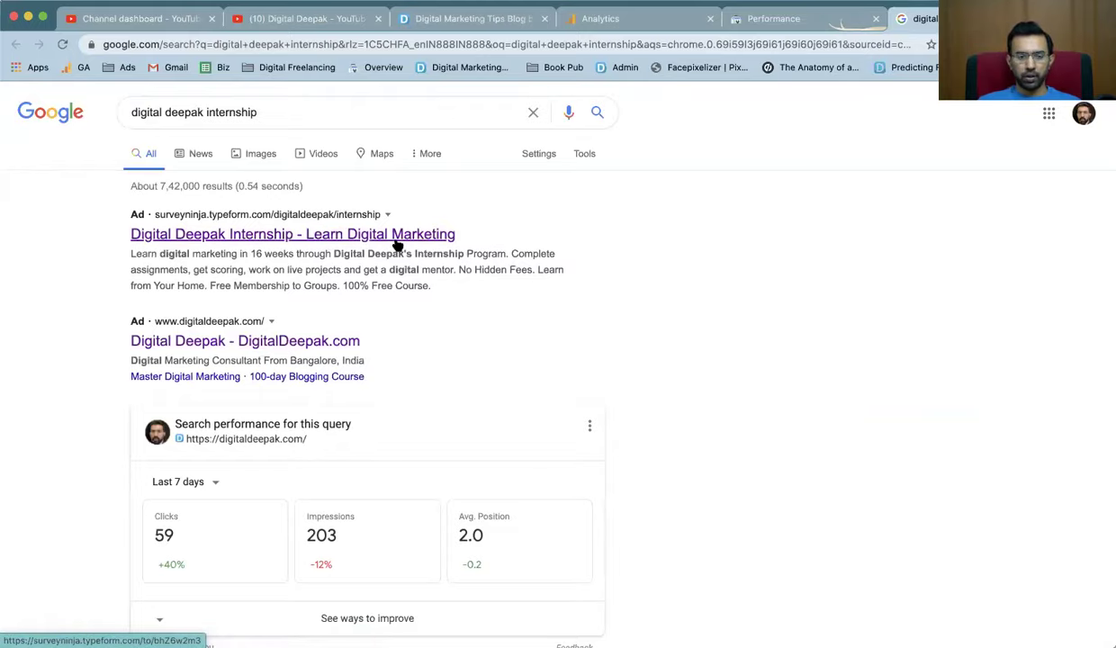
scroll(401, 239, down, 6)
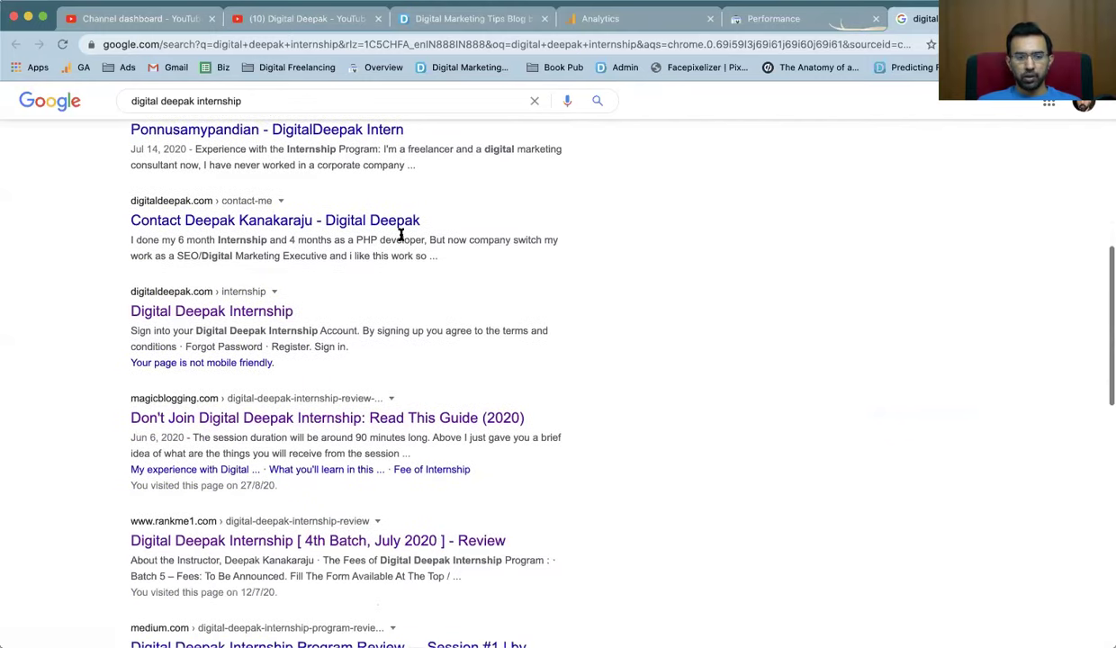
Search Google for "digital deepak internship program" and look through the listed results
scroll(401, 236, down, 1)
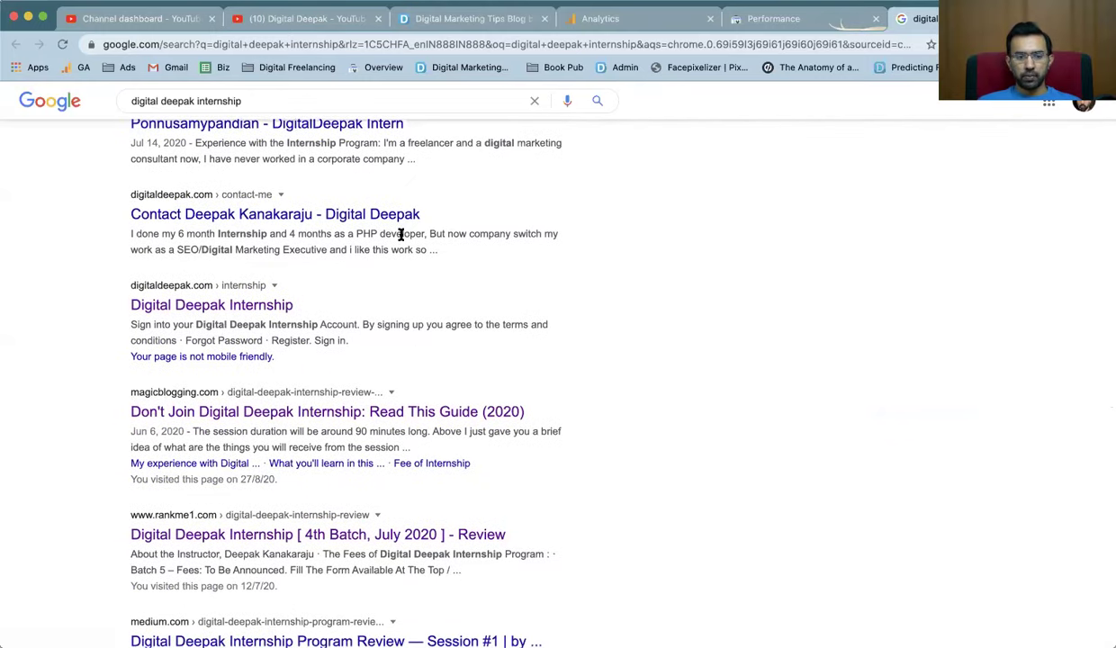
scroll(401, 236, up, 7)
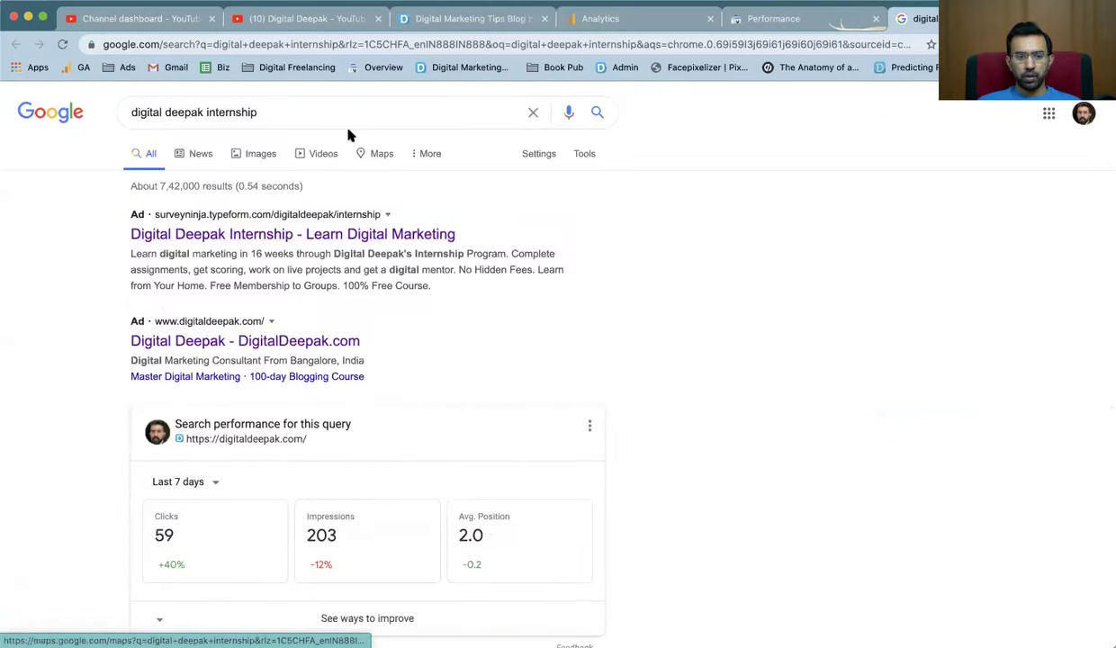
click(344, 108)
text(prog)
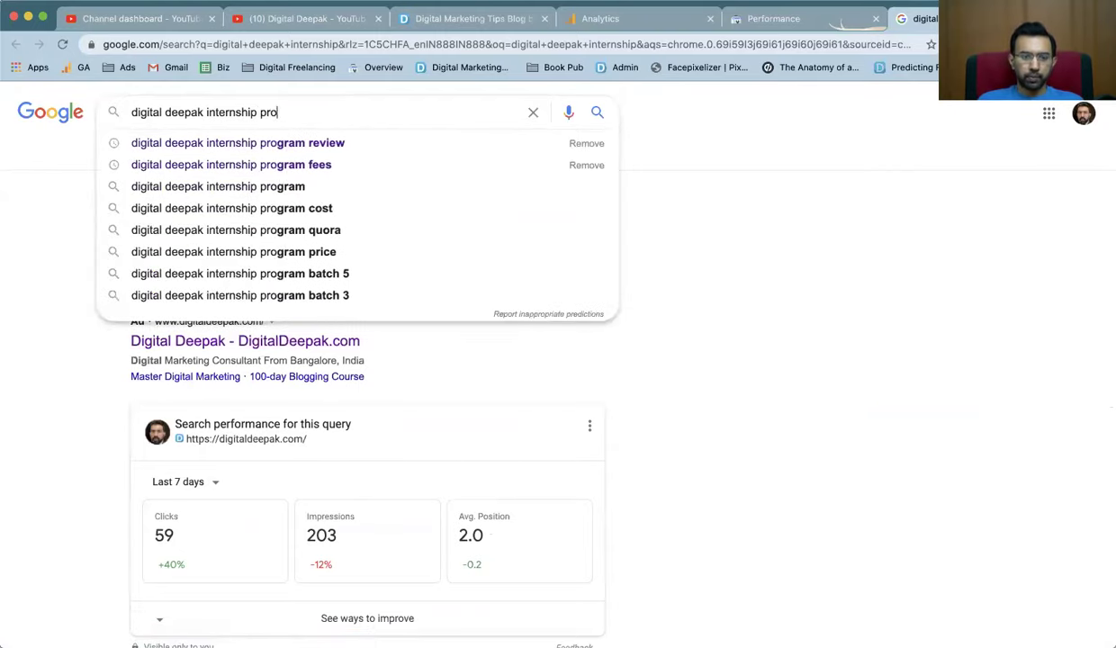
key(Down)
key(Down)
key(Down)
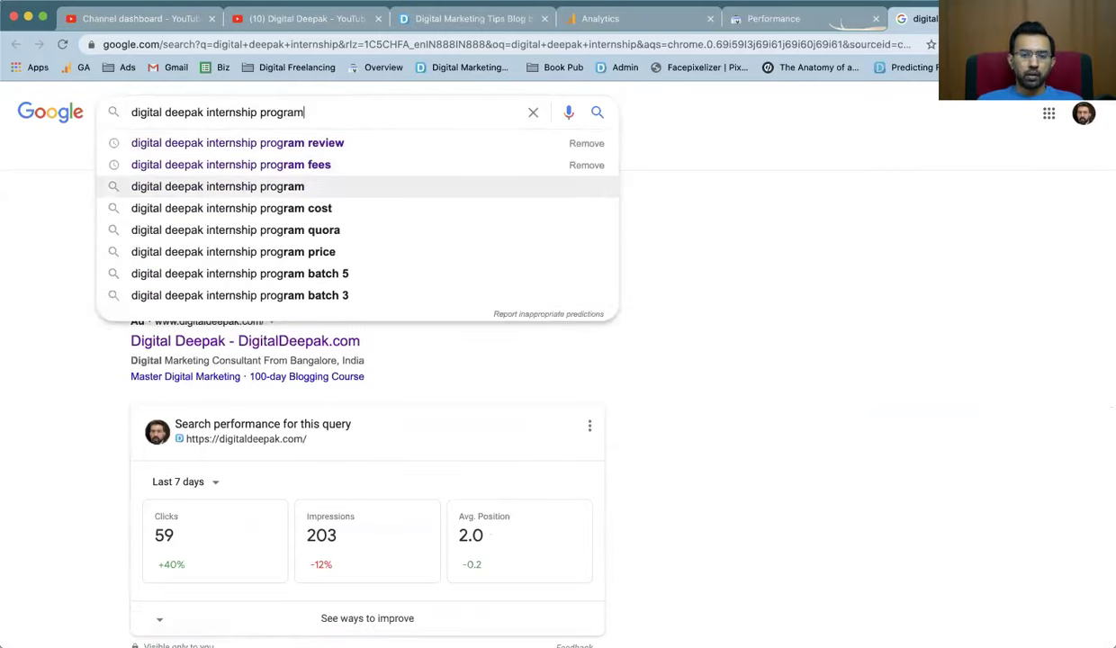
key(Return)
scroll(541, 245, down, 5)
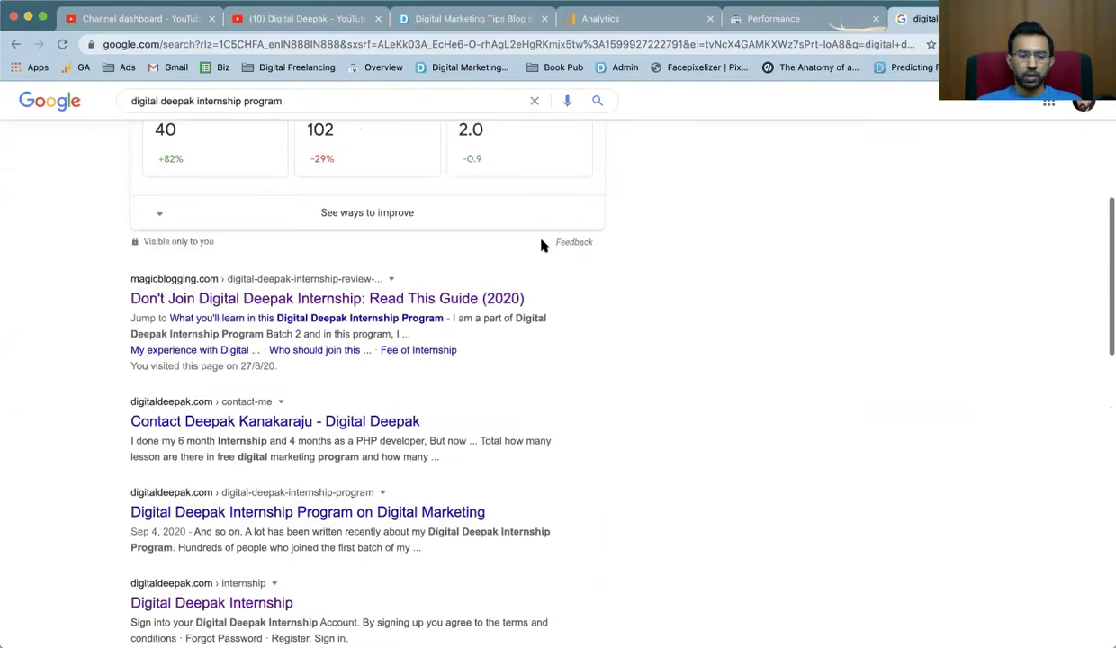
scroll(542, 244, down, 1)
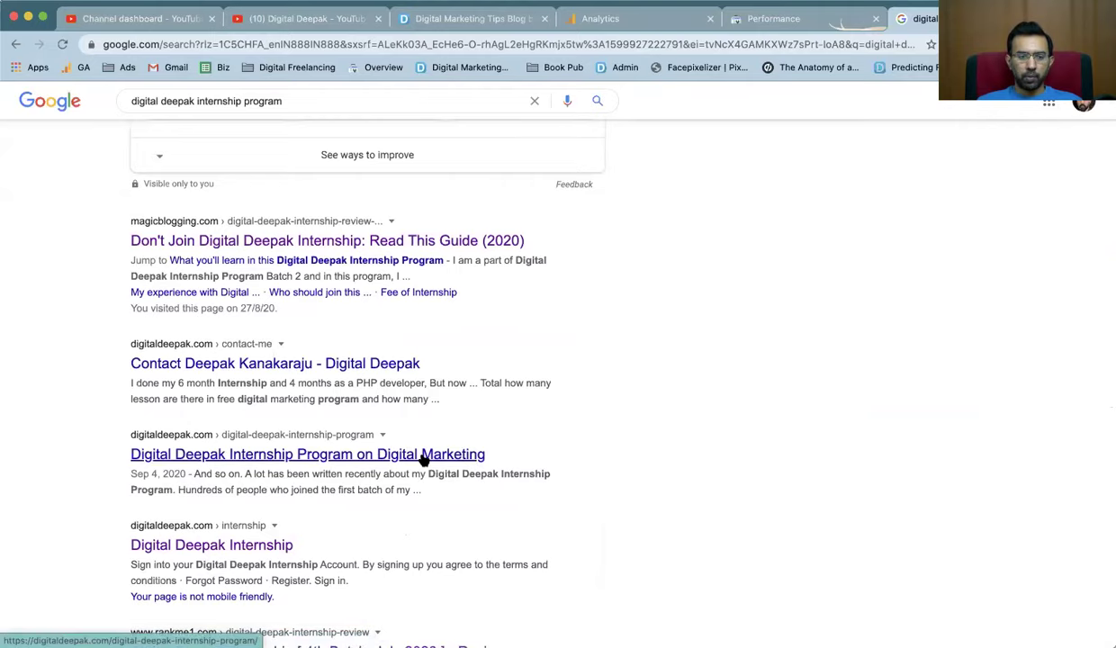
scroll(633, 364, down, 5)
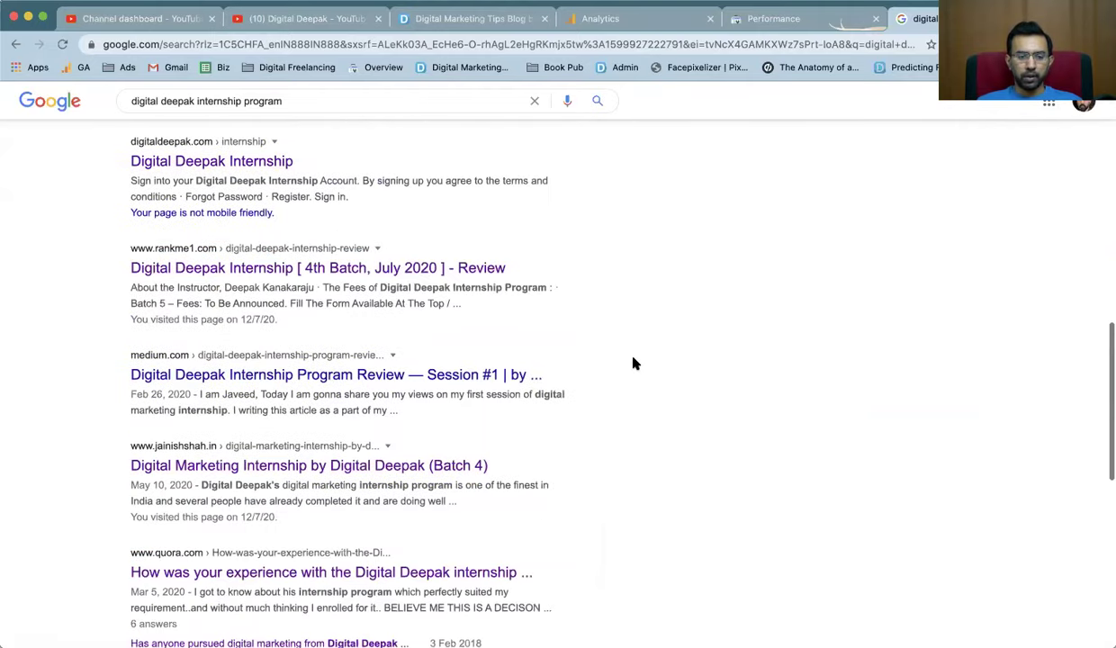
scroll(633, 363, up, 10)
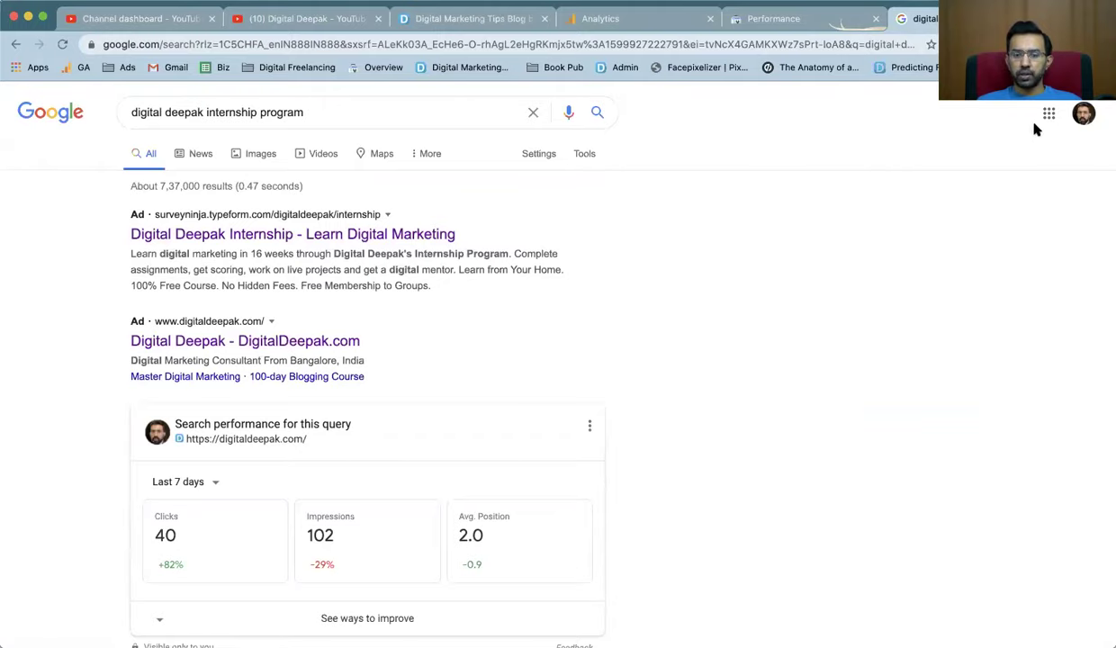
Return to the Search Console performance report and page through the top queries up to rows 21-30
click(761, 19)
click(267, 411)
scroll(344, 349, down, 2)
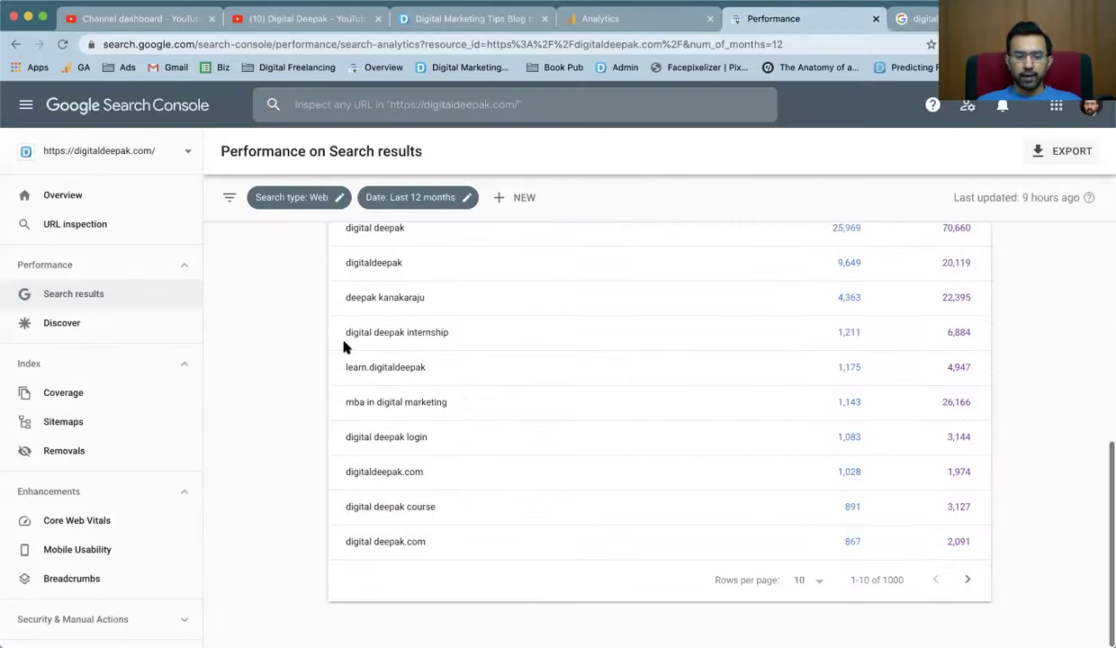
click(969, 581)
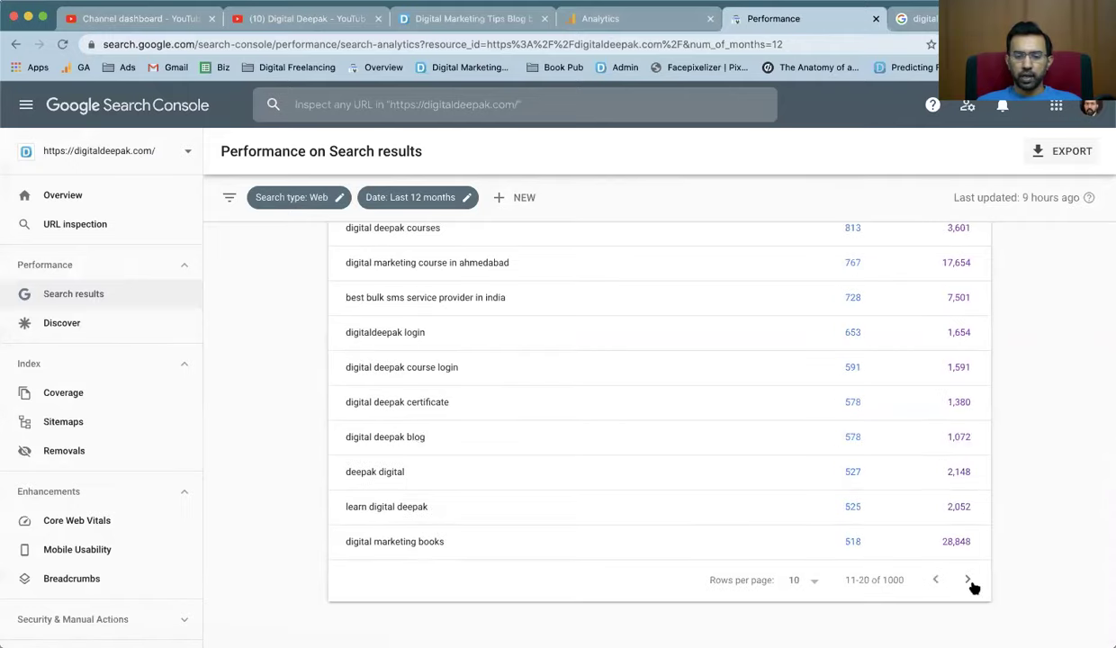
click(968, 584)
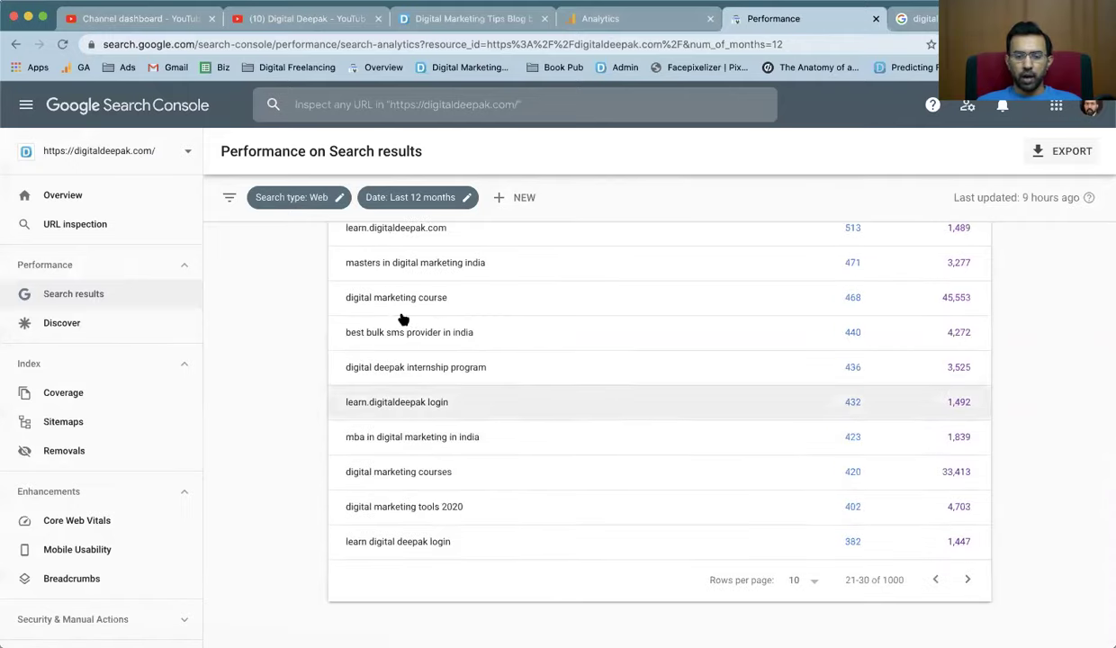
scroll(402, 319, up, 5)
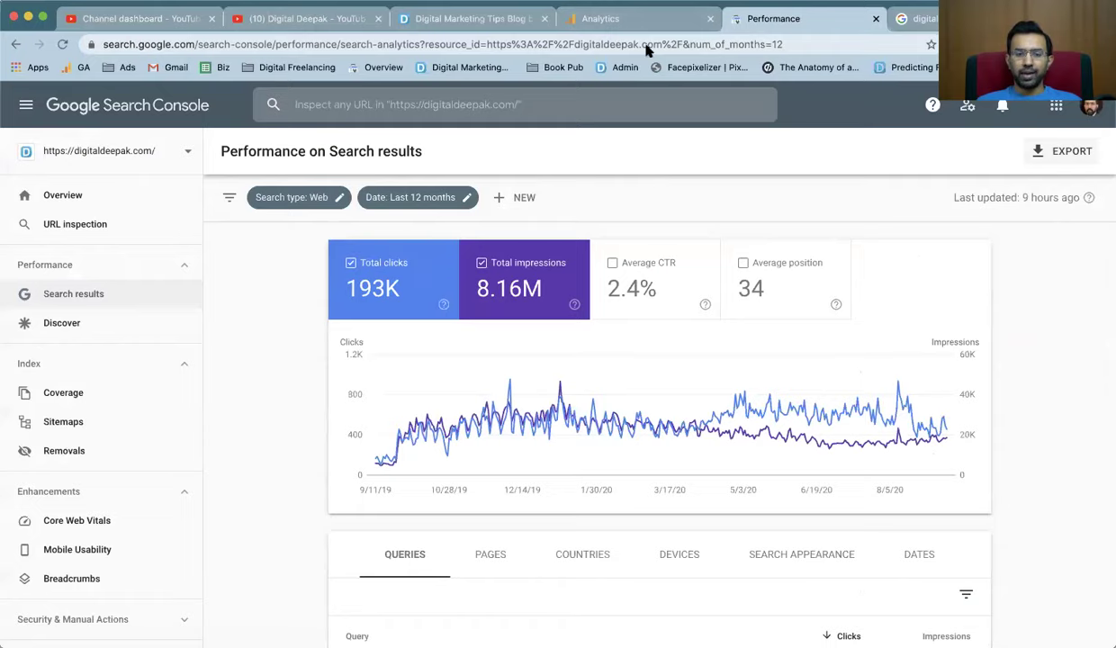
Open the blog article "Digital Freelancing: 7 Ways to Fire Your Boss in 2020" on digitaldeepak.com and copy its URL
click(443, 22)
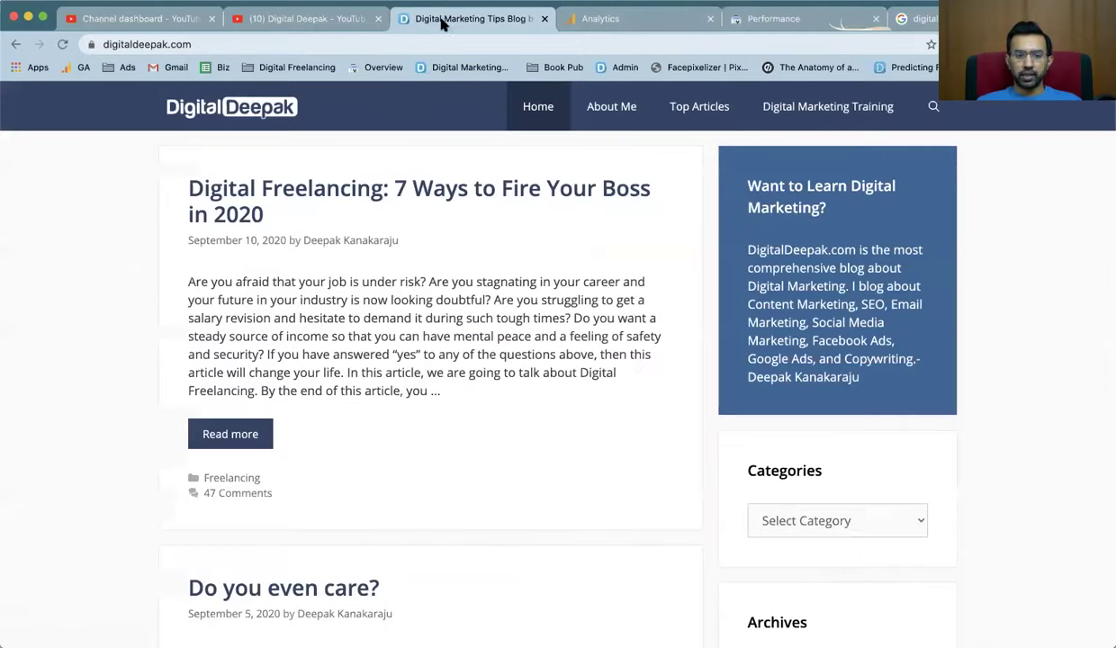
click(342, 194)
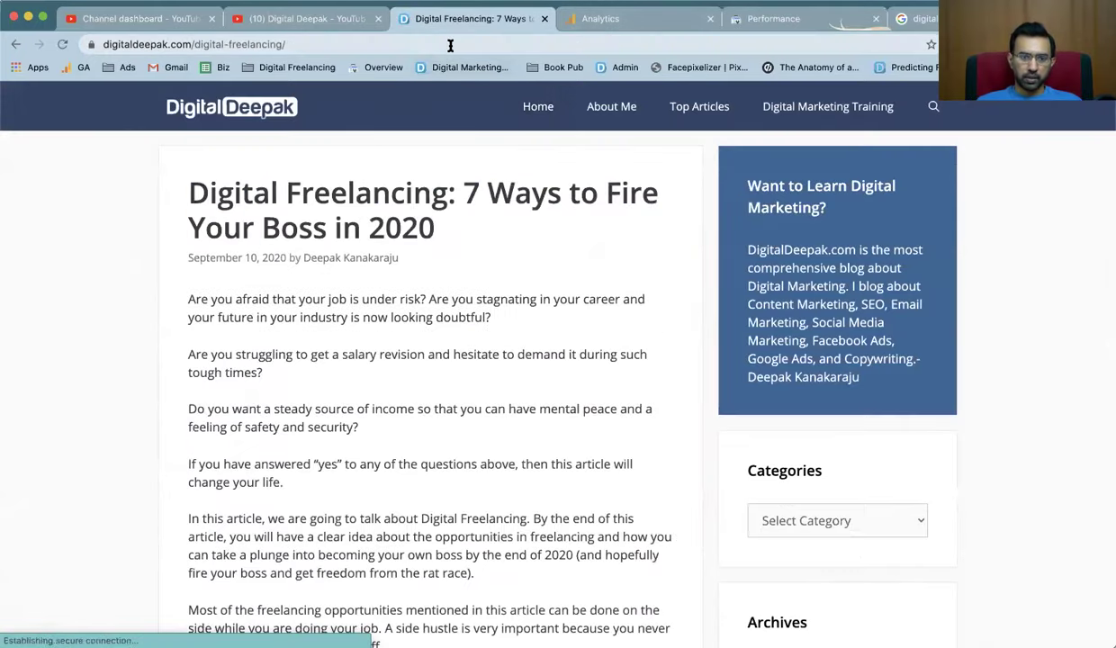
click(450, 44)
key(ctrl+c)
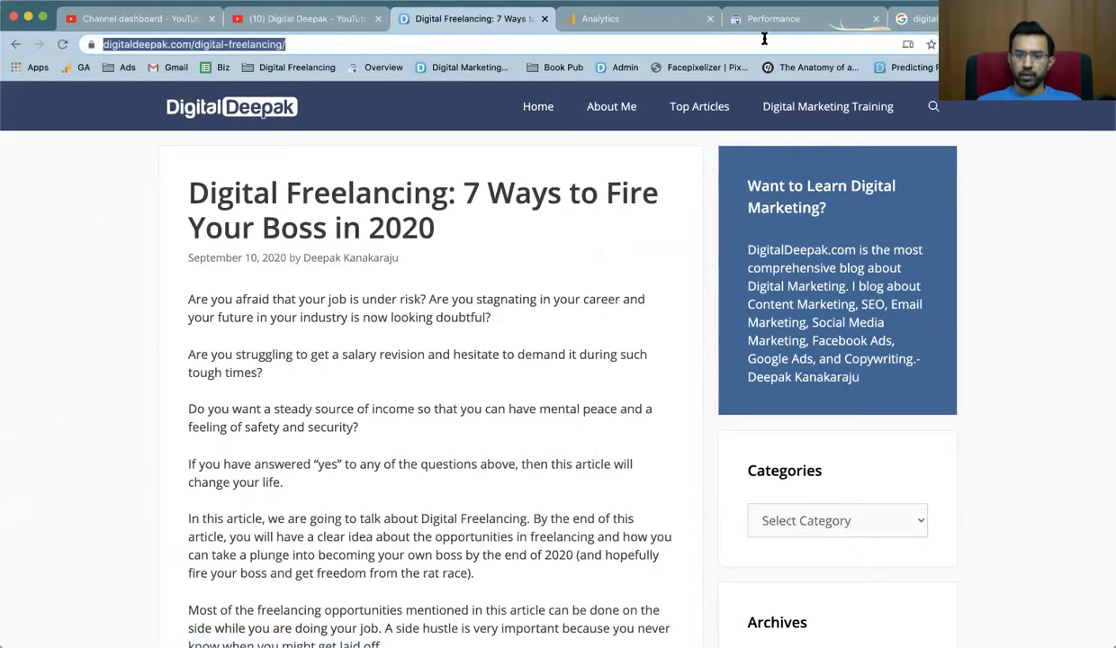
click(815, 24)
click(501, 101)
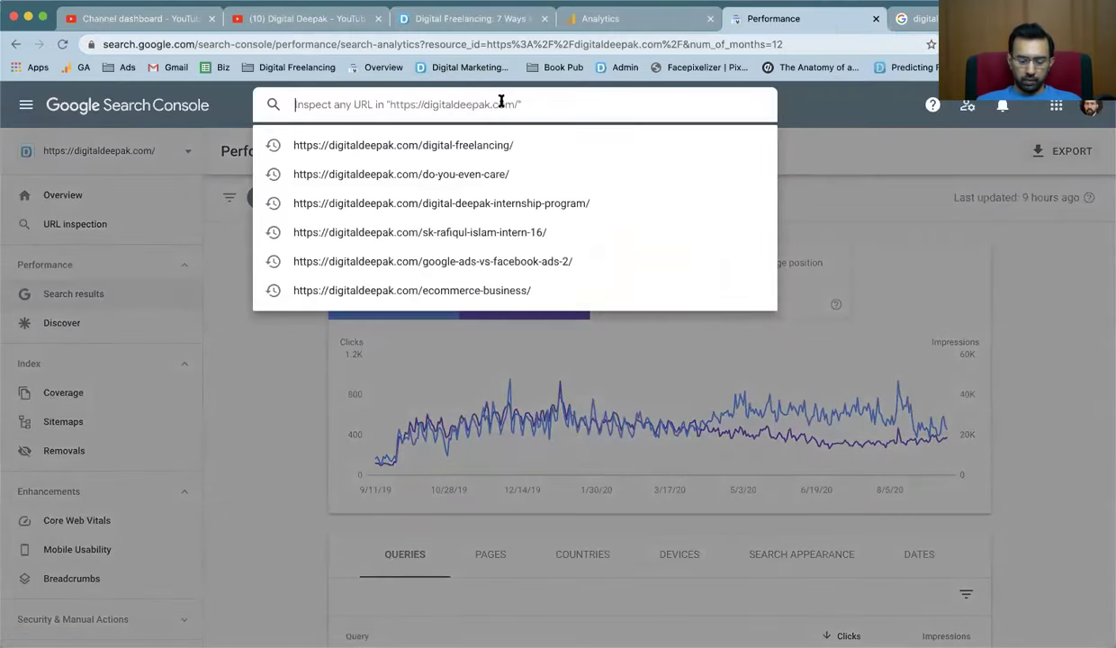
key(ctrl+v)
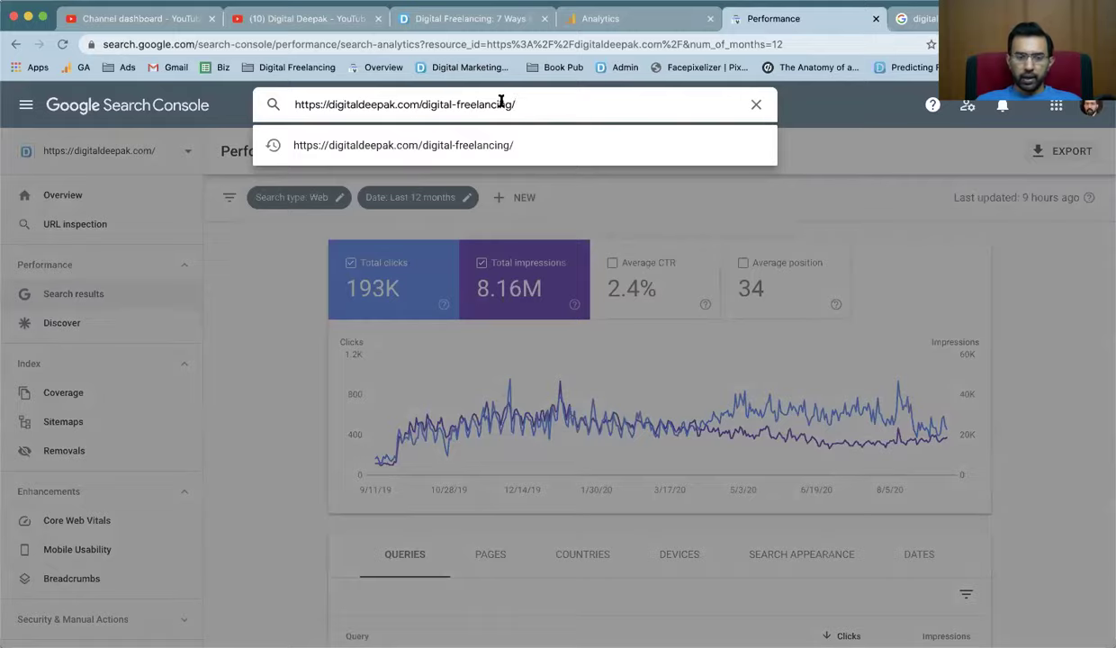
key(Return)
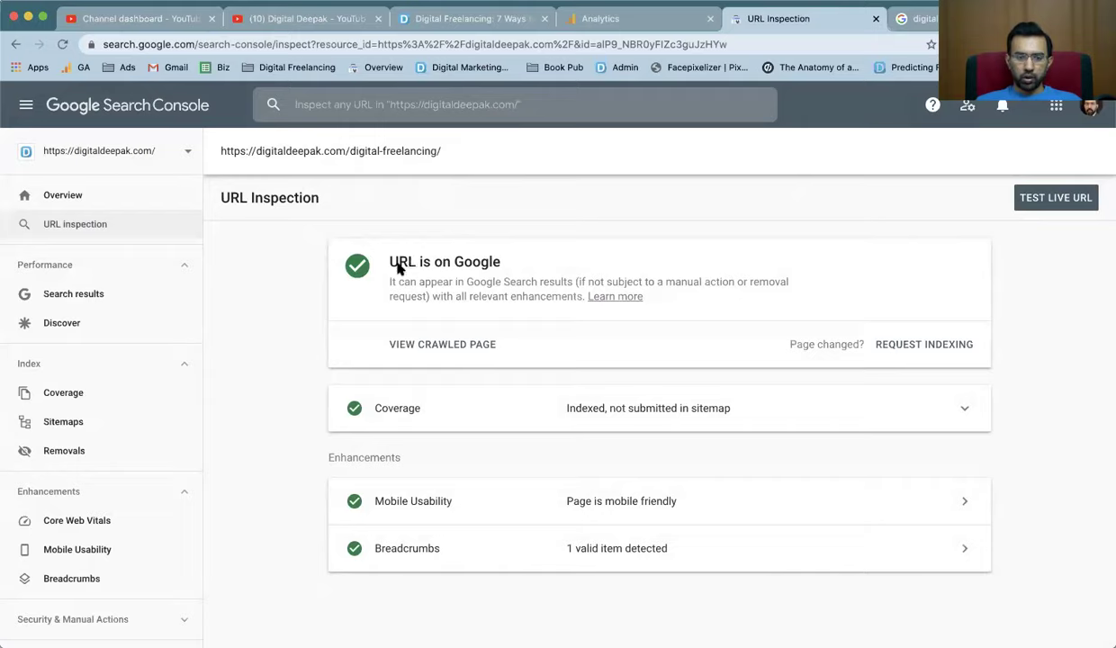
drag(361, 262, 517, 263)
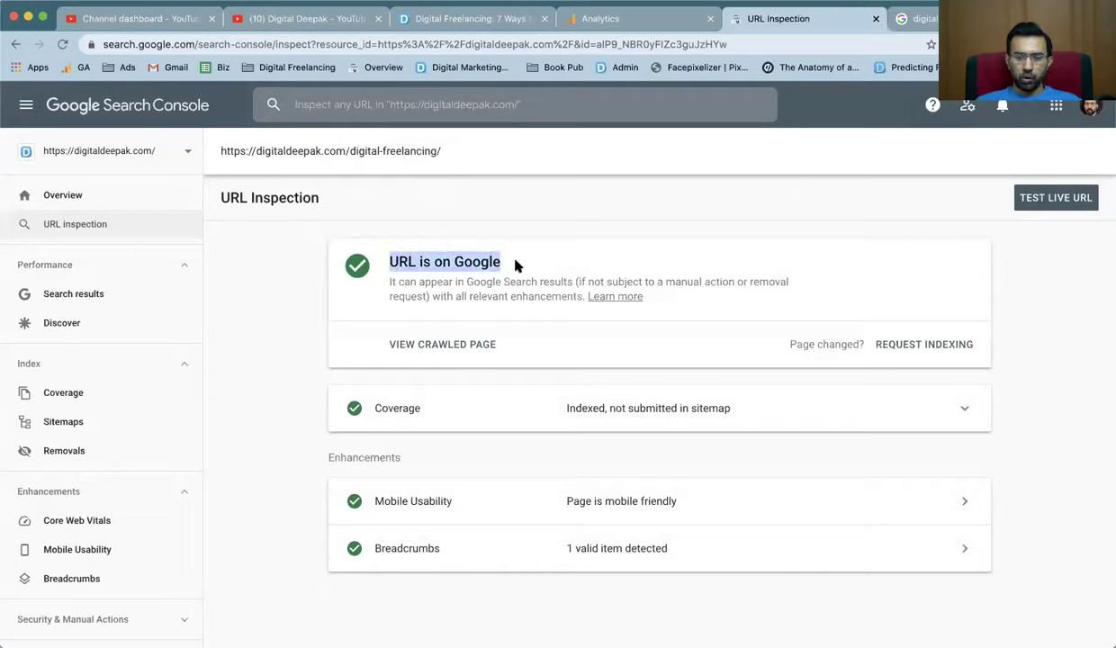
click(517, 263)
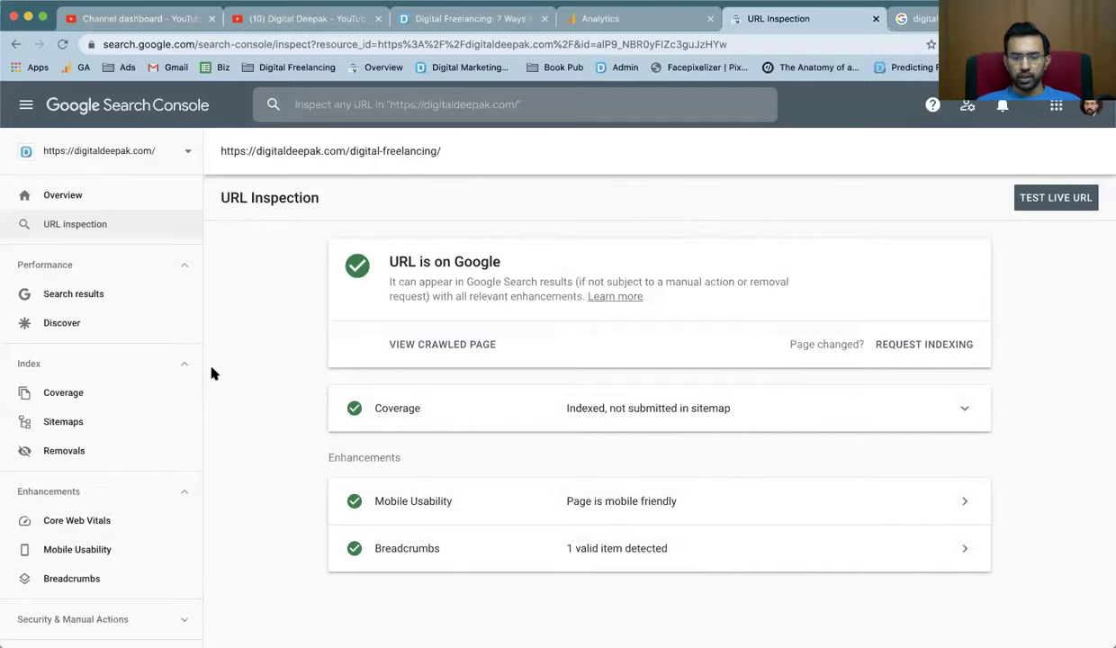
Open the Search Console overview for digitaldeepak.com and examine the total clicks chart
click(52, 193)
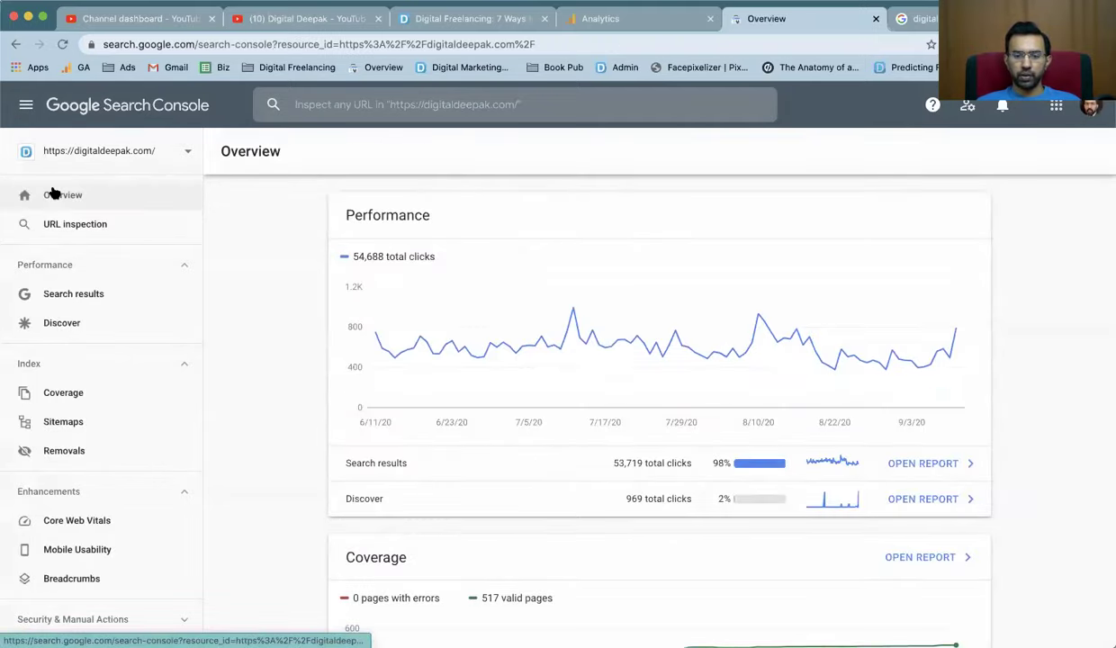
mouse_move(952, 358)
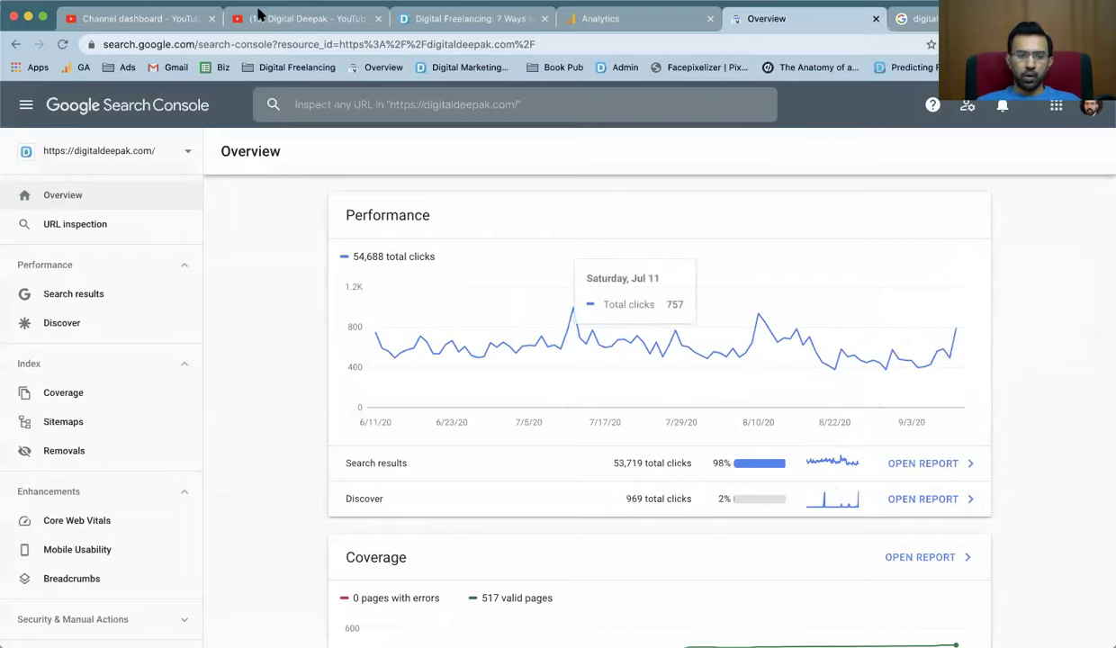
click(306, 1)
click(357, 175)
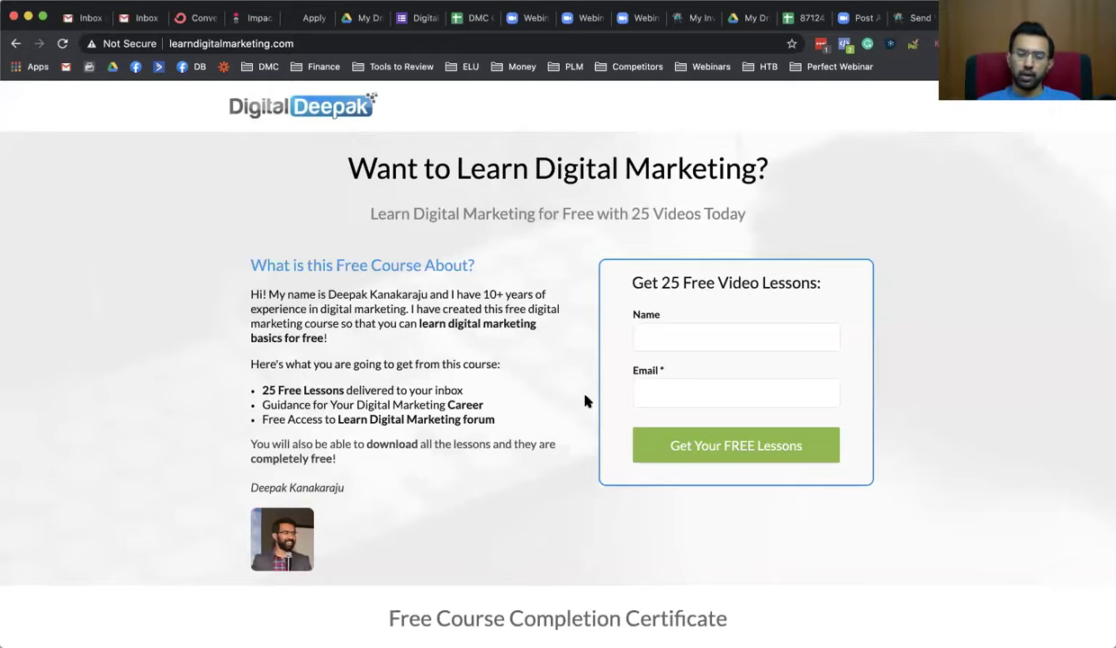
Look through the learndigitalmarketing.com free course landing page, including its student reviews
scroll(588, 399, down, 6)
scroll(585, 401, down, 9)
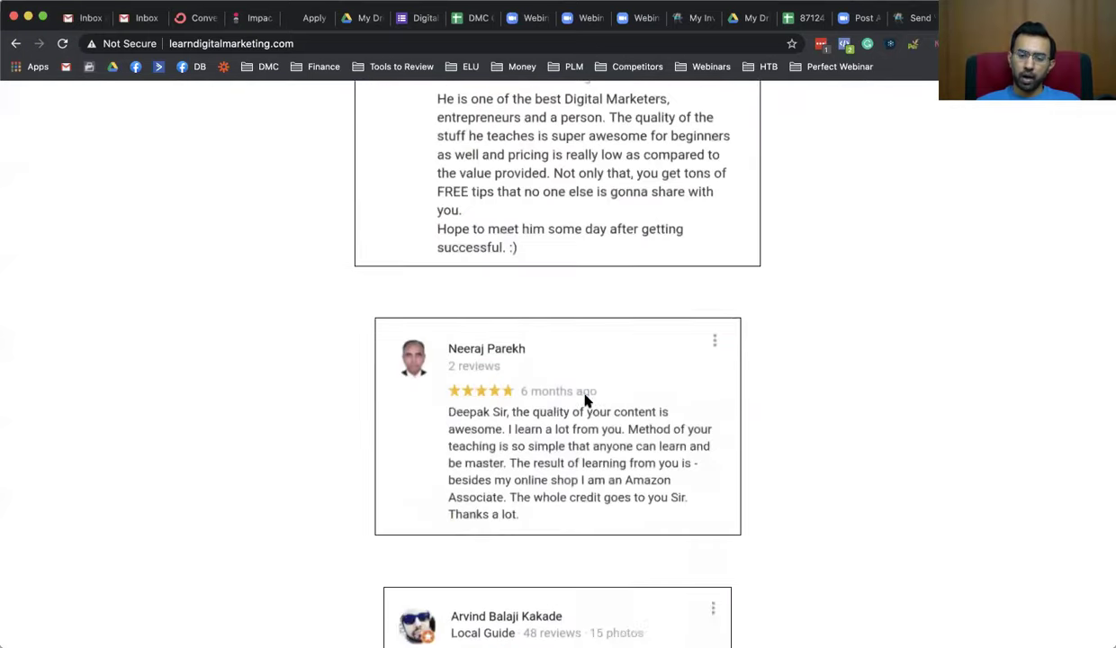
scroll(586, 401, up, 9)
scroll(586, 401, up, 6)
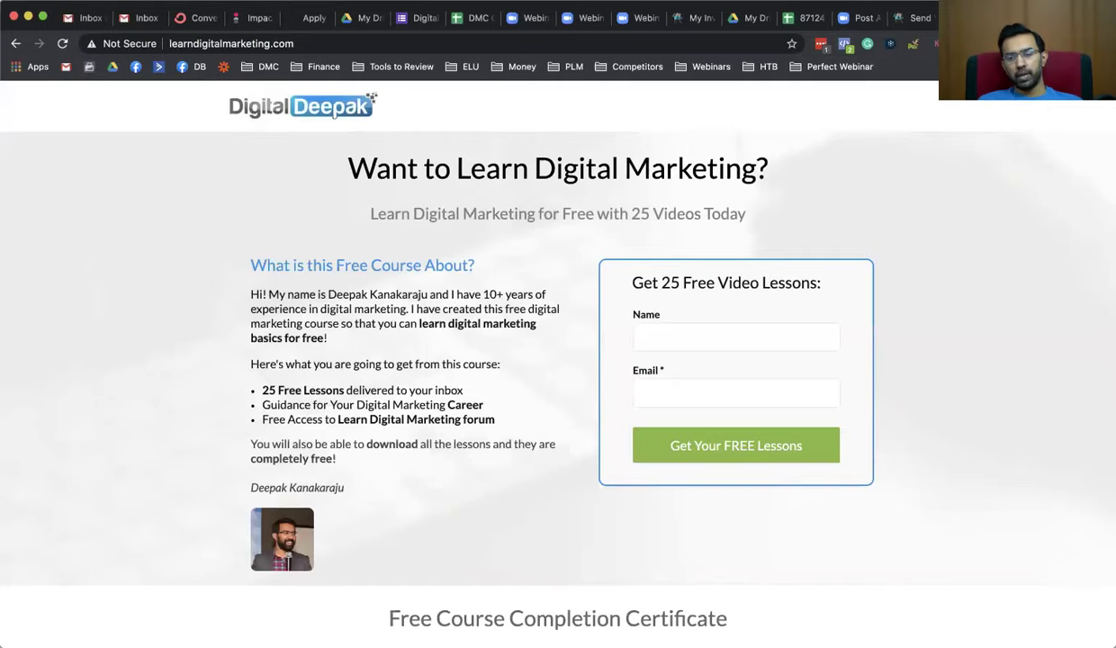
Switch to Facebook Ads Manager and open the ads of the "IN - 18+" ad set in the "Candid – Copy" campaign
click(89, 67)
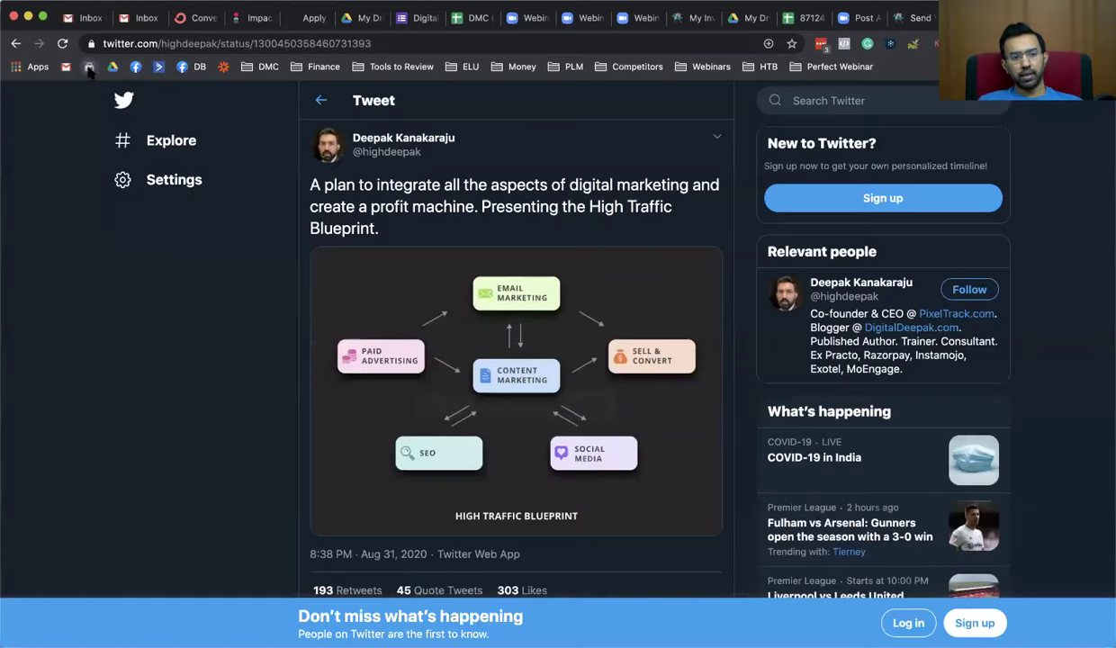
click(89, 68)
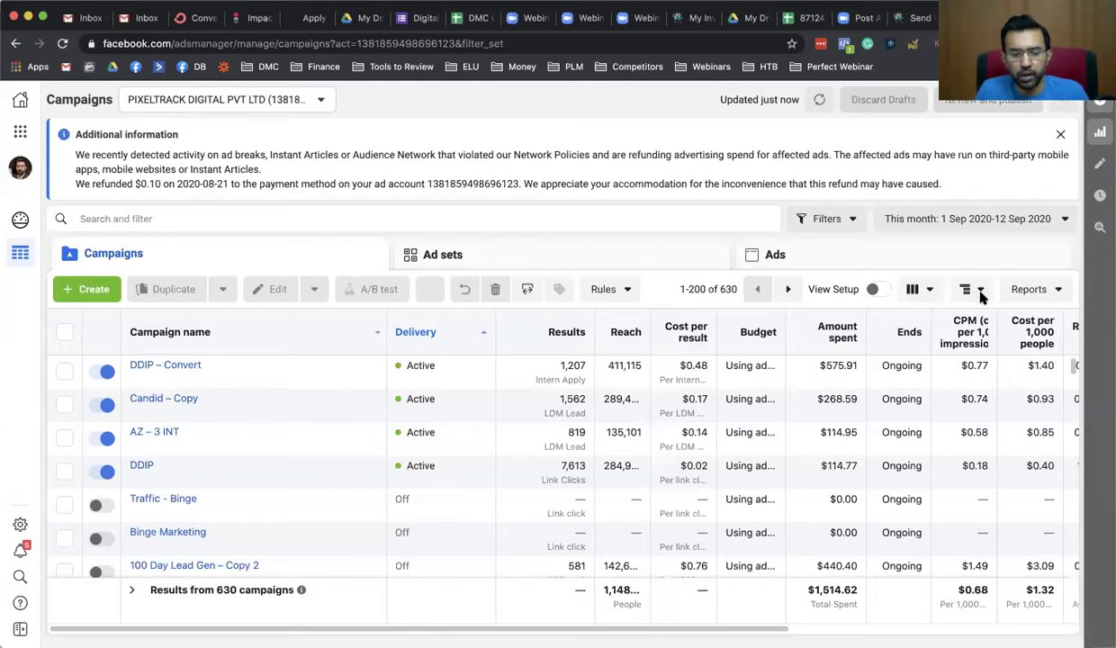
click(176, 399)
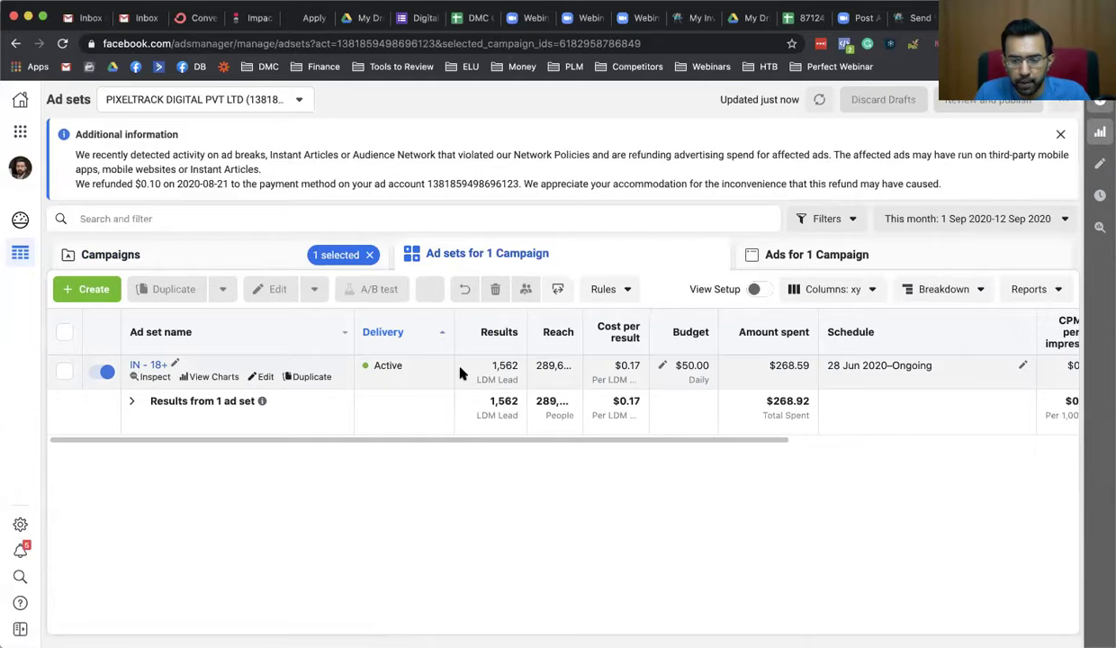
click(131, 365)
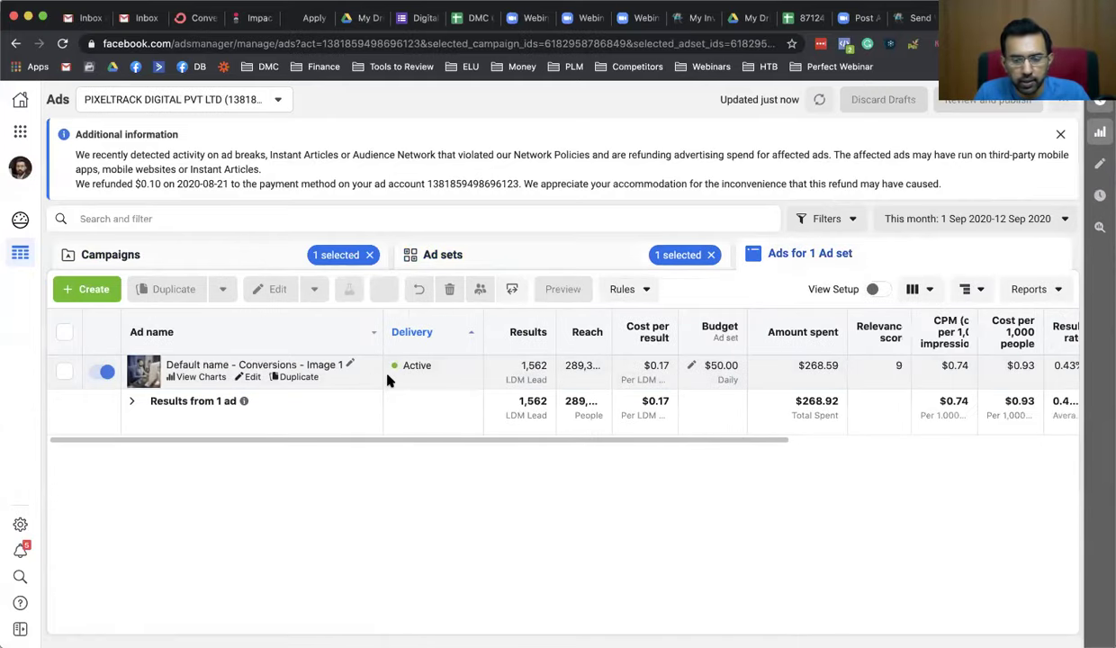
Preview the "Default name - Conversions - Image 1" ad, open its Facebook post with comments, and read the post and its engagement
click(64, 371)
click(554, 288)
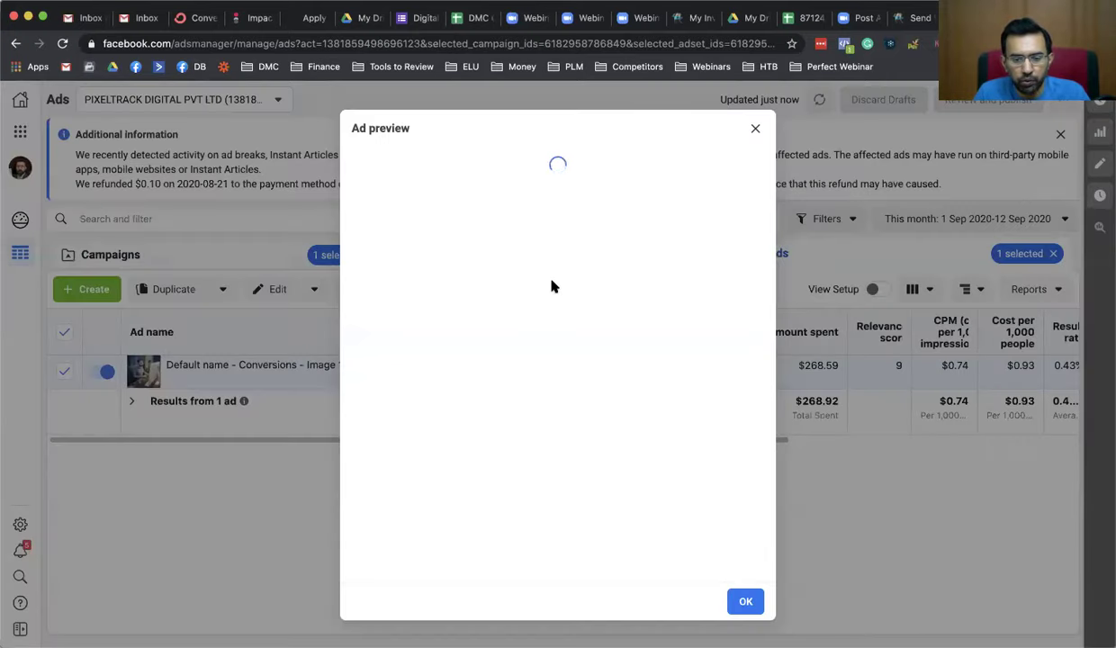
click(439, 167)
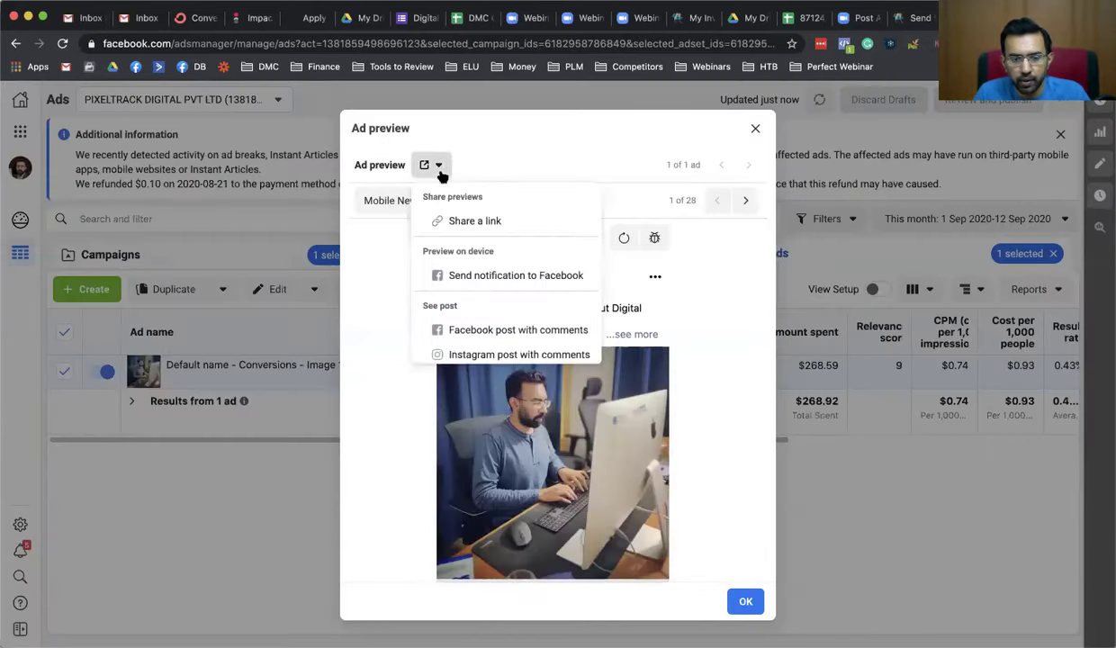
click(477, 331)
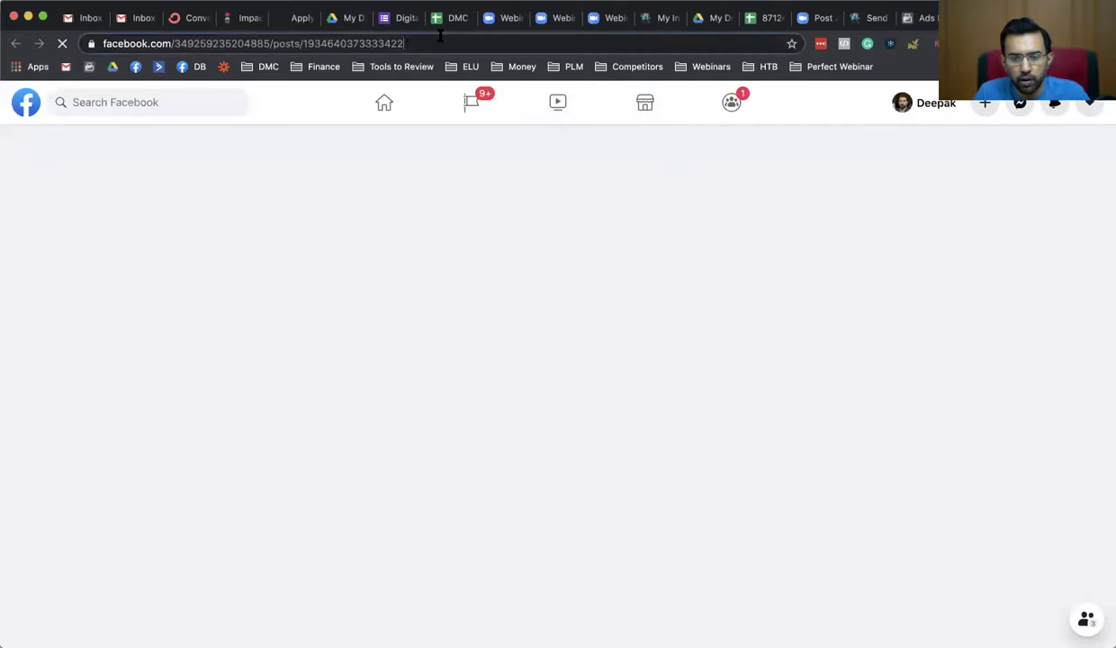
click(440, 38)
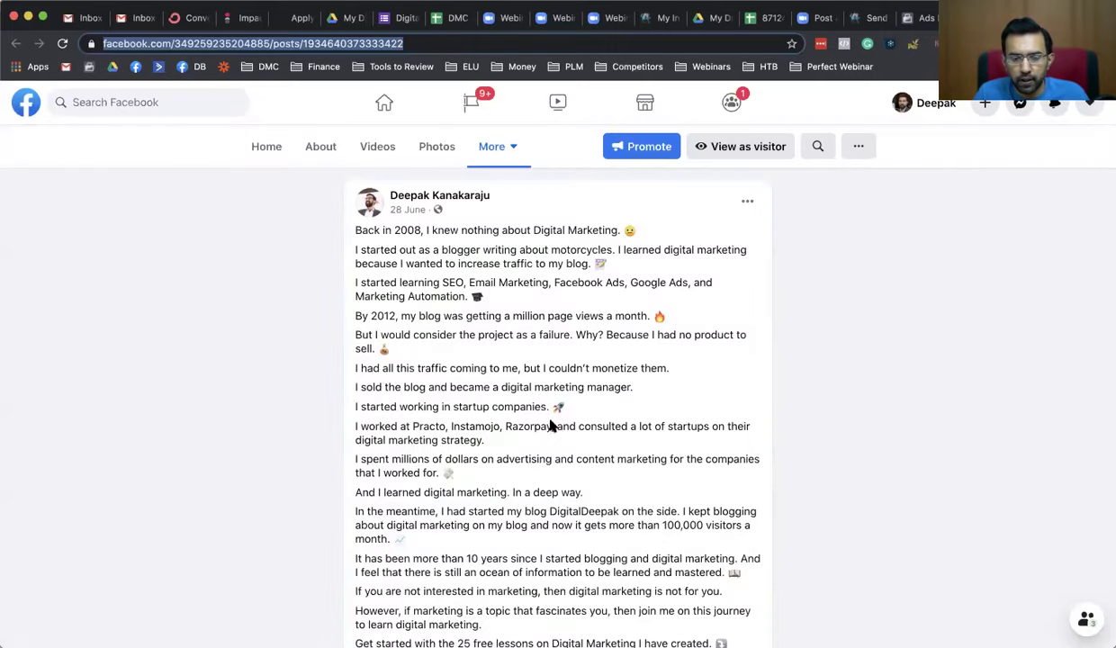
click(486, 402)
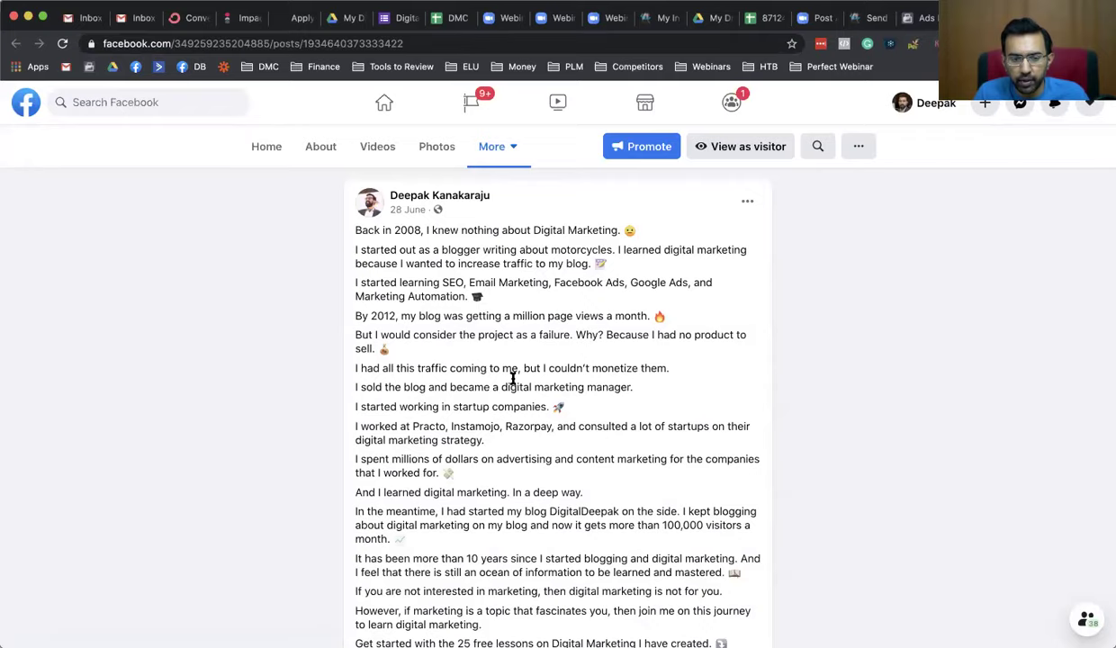
scroll(513, 378, down, 10)
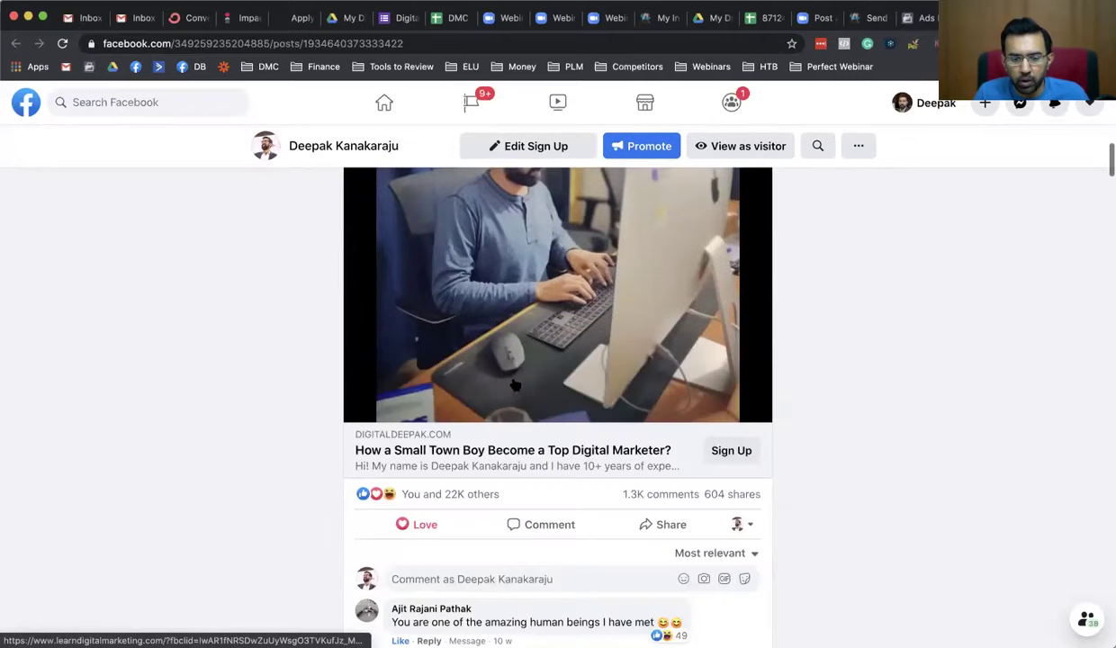
Open the ad's learndigitalmarketing.com landing page and look at its name and email sign-up form
click(522, 378)
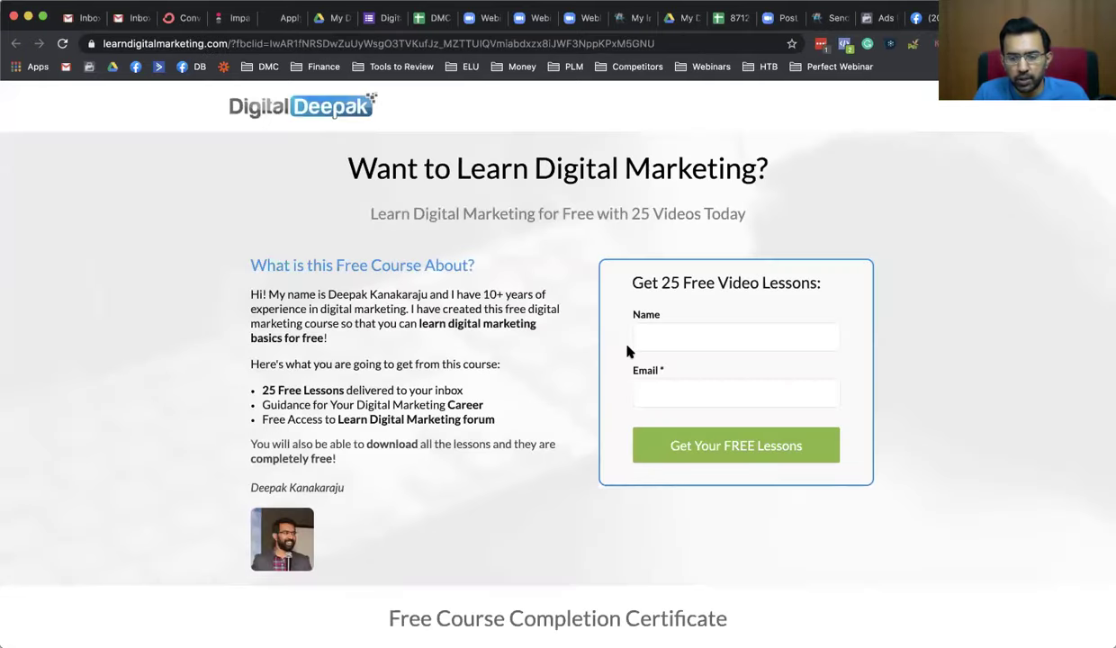
click(669, 336)
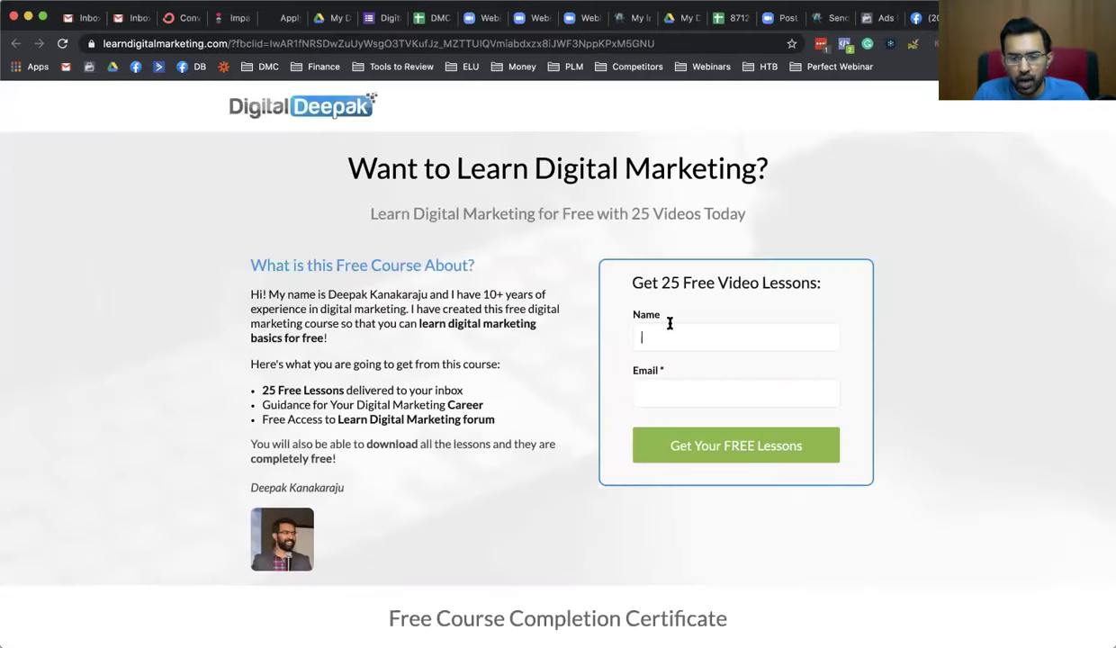
click(677, 388)
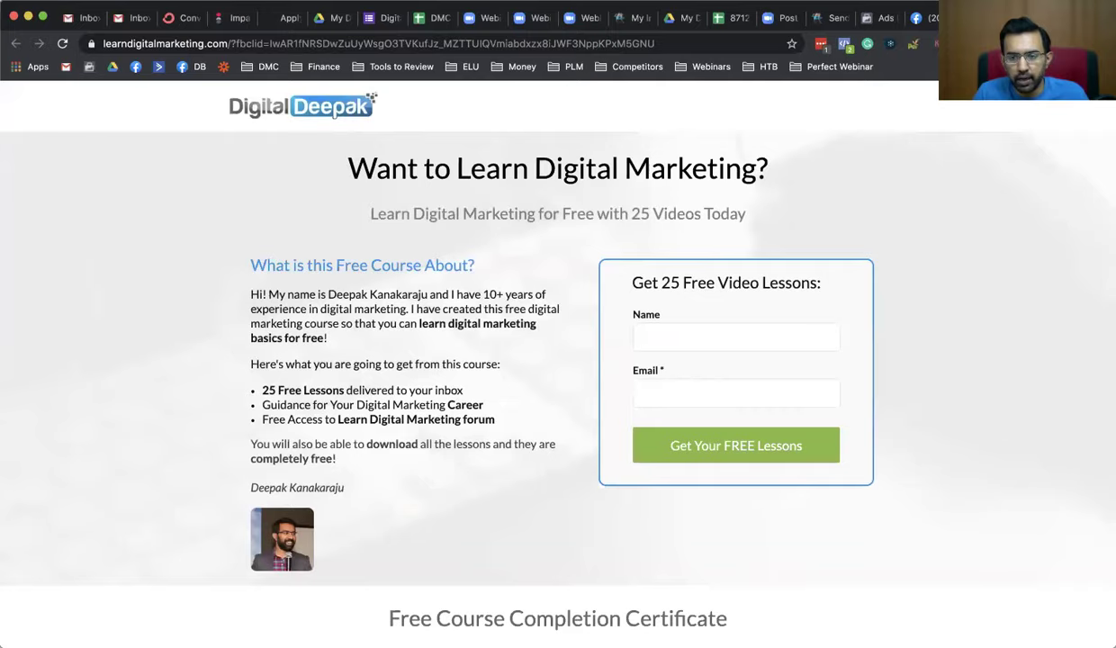
Return to Ads Manager, close the ad preview and inspect the conversion breakdown of the ad's results
click(884, 18)
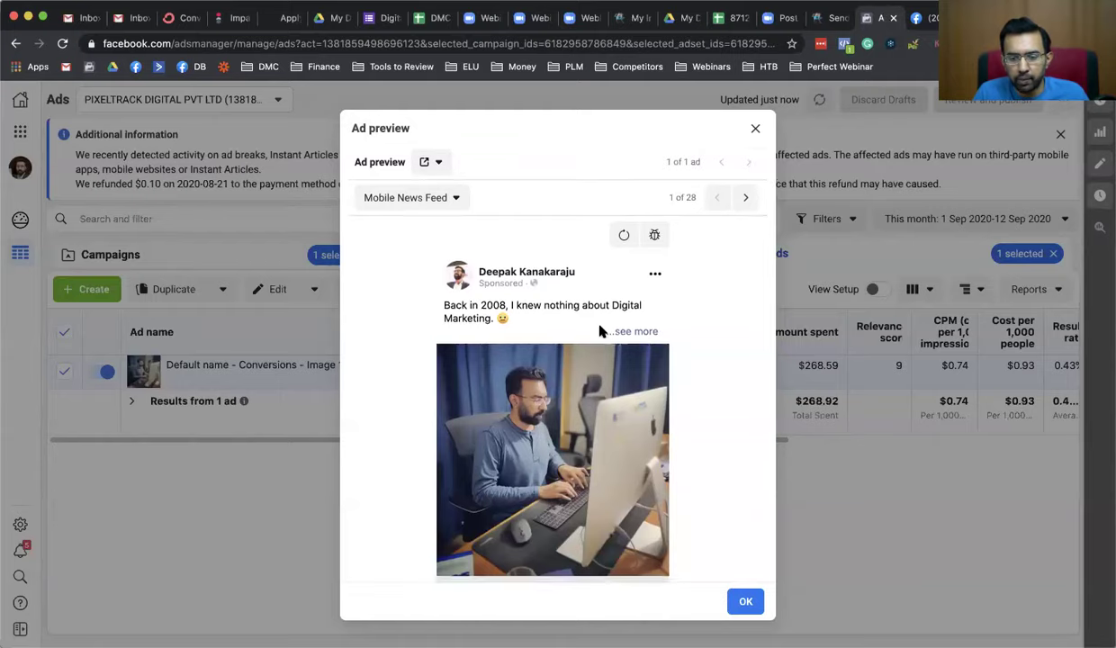
scroll(599, 330, down, 3)
scroll(599, 330, up, 3)
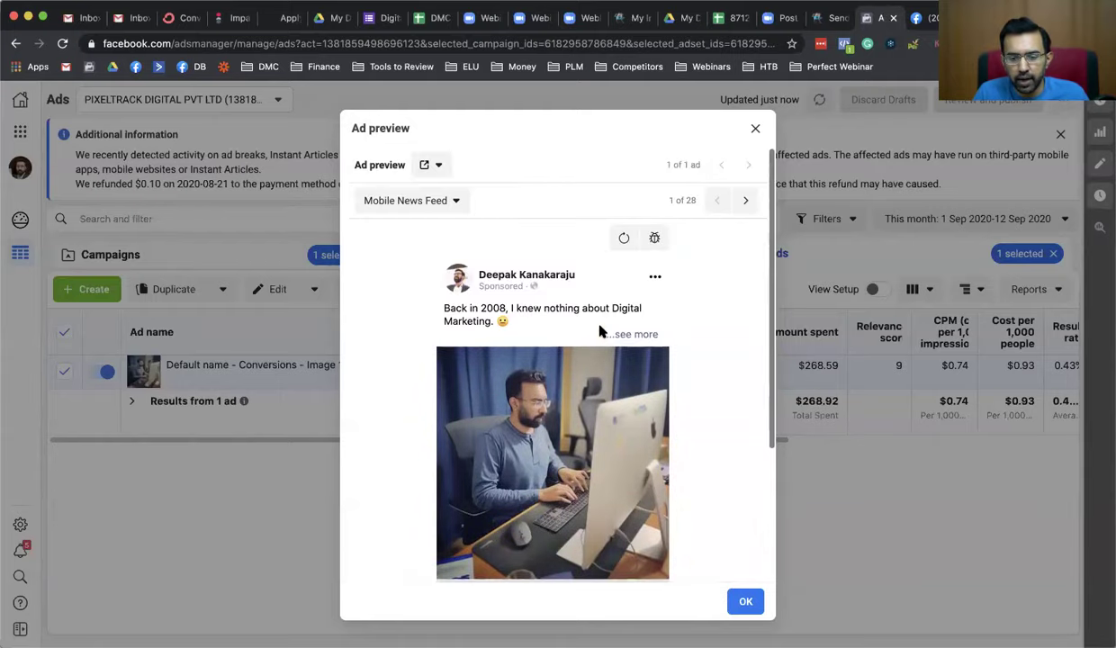
click(754, 130)
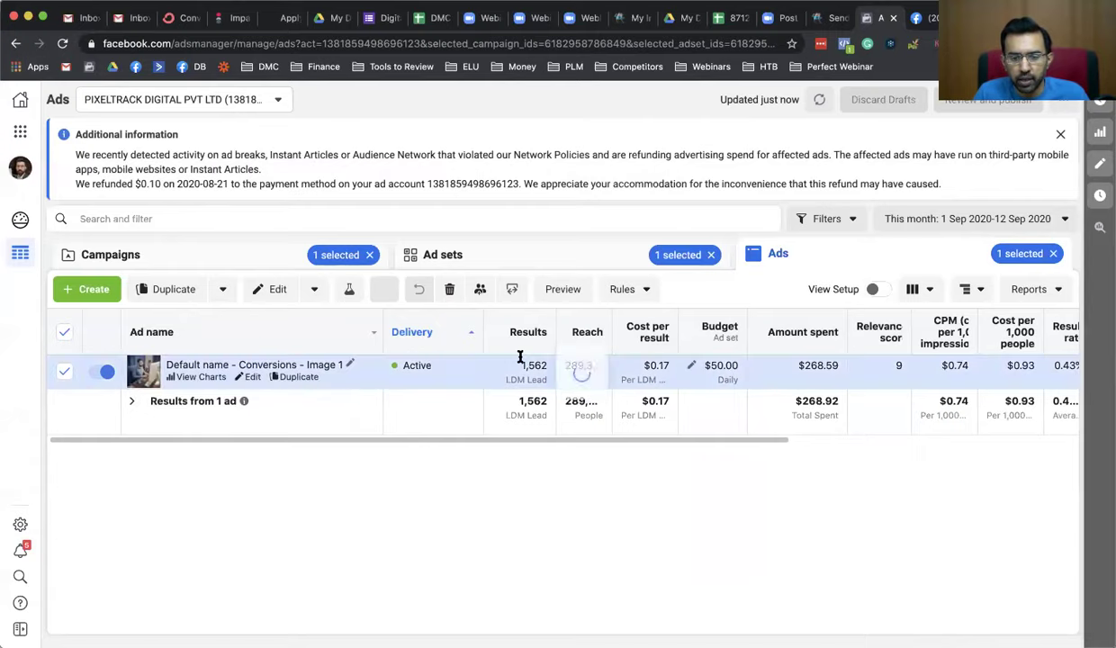
mouse_move(540, 366)
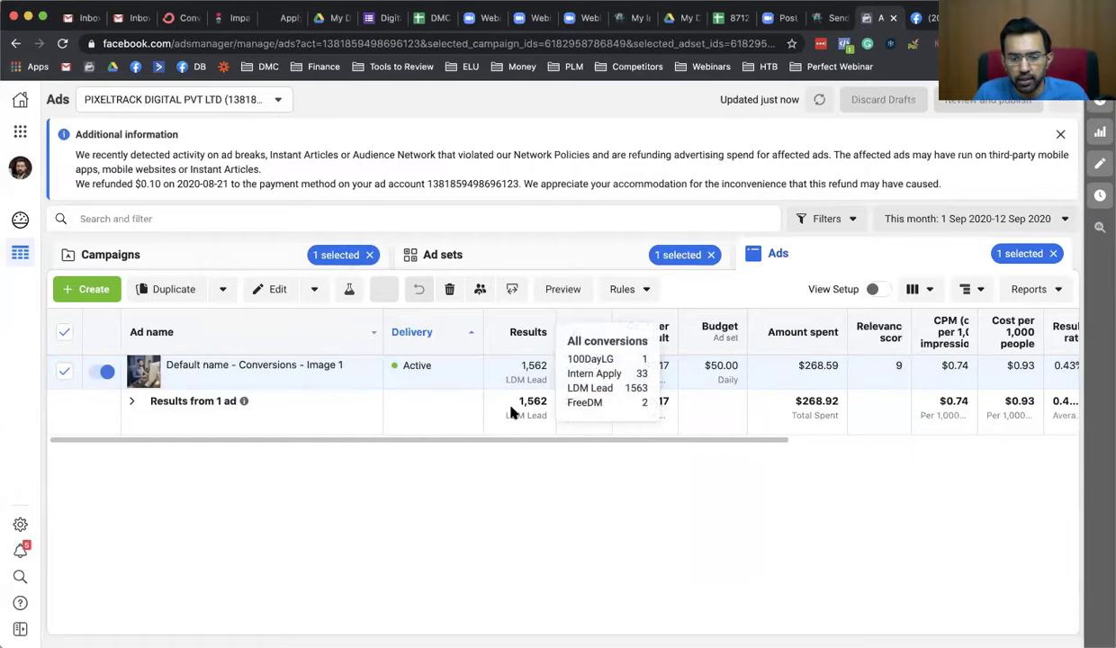
Set the ad set's daily budget to $100.00 and publish the change
click(692, 366)
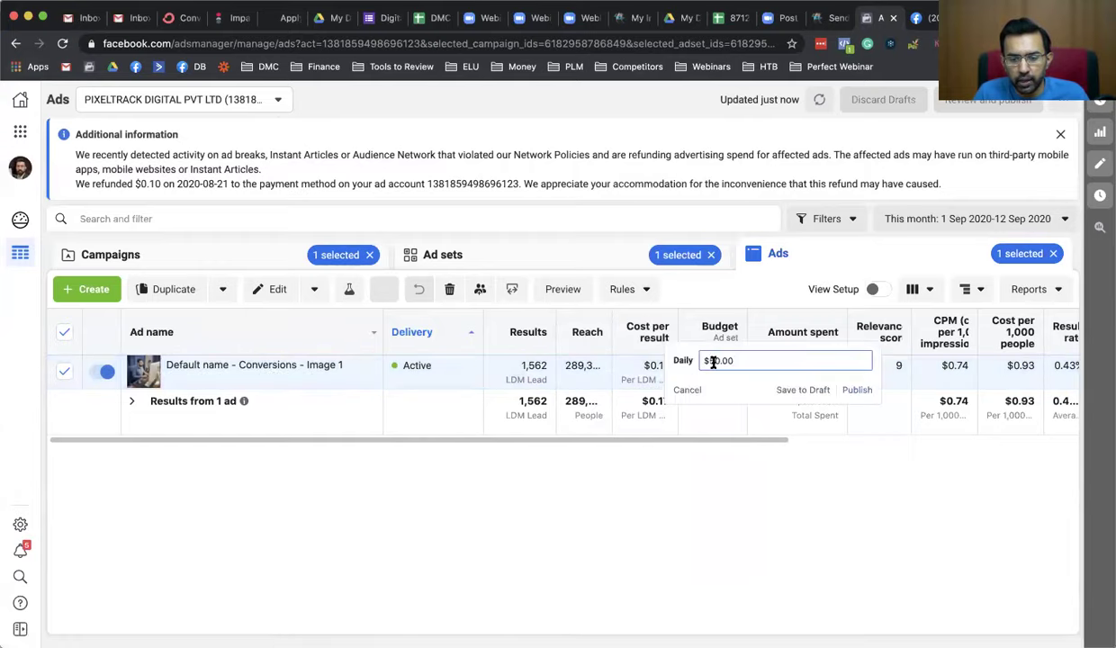
click(714, 361)
key(BackSpace)
text(10)
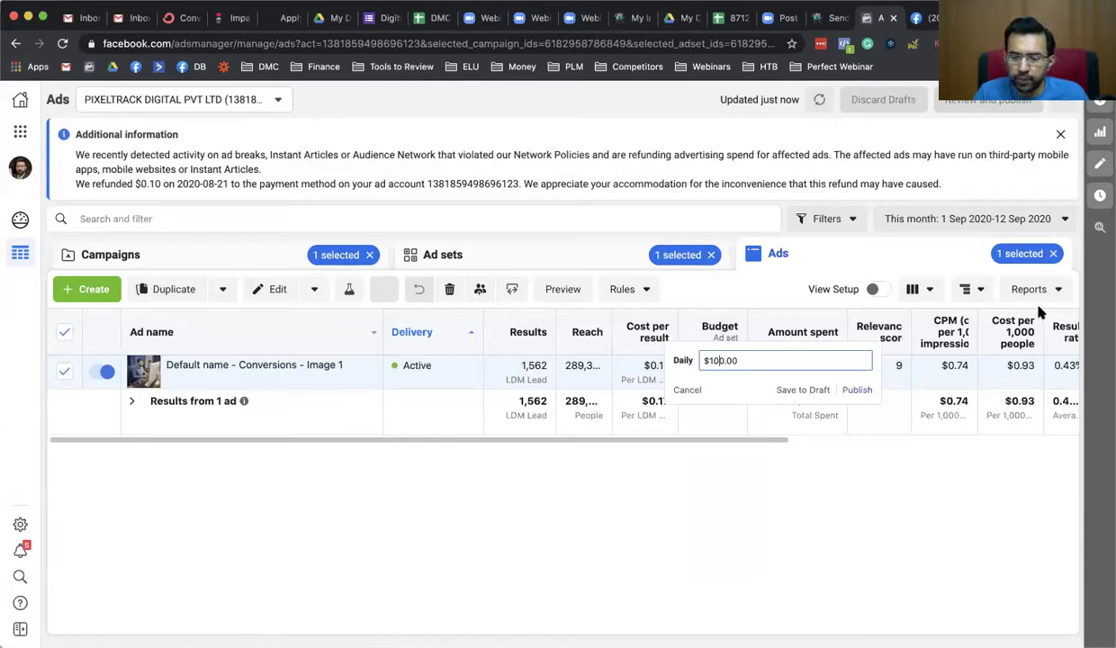
click(865, 393)
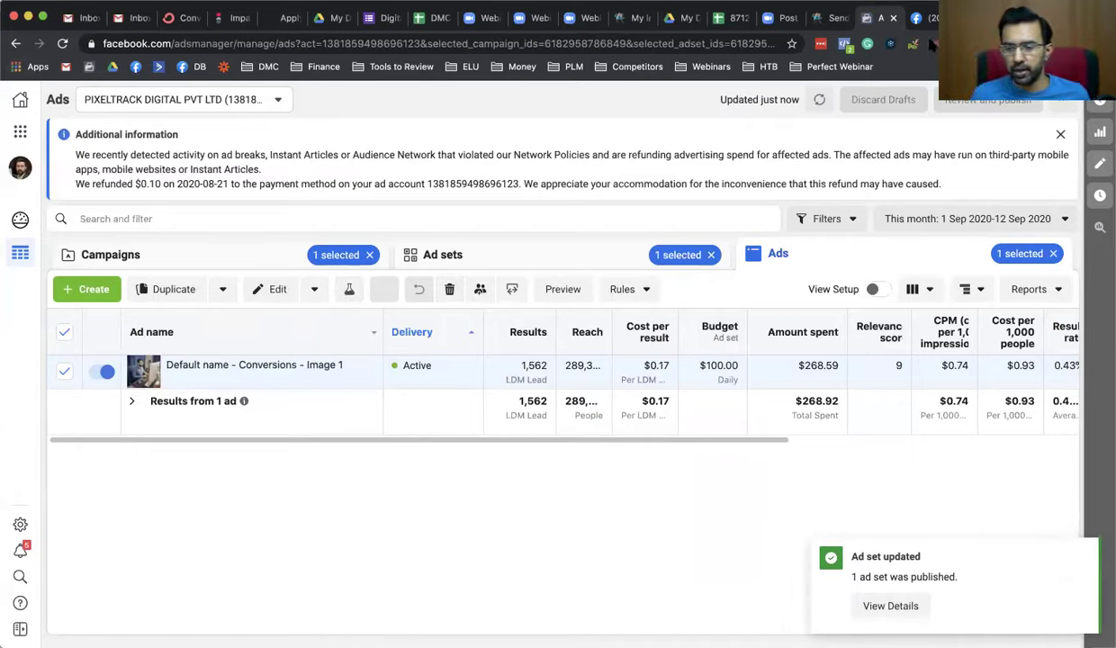
Show the ad's results for the Yesterday date range
click(988, 216)
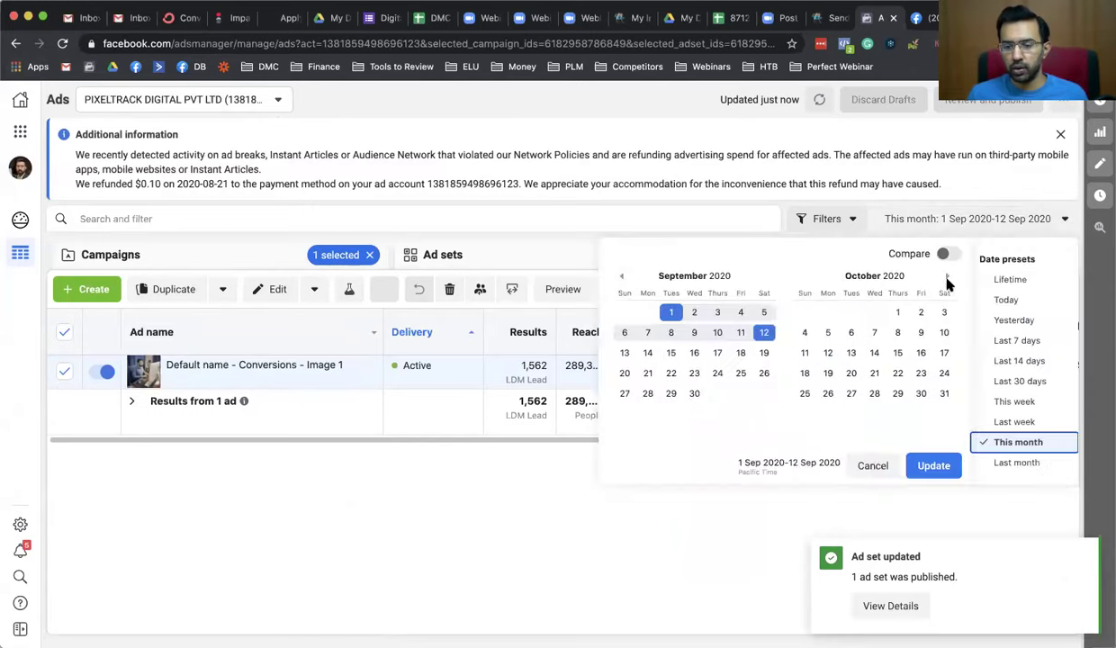
click(1014, 320)
click(934, 466)
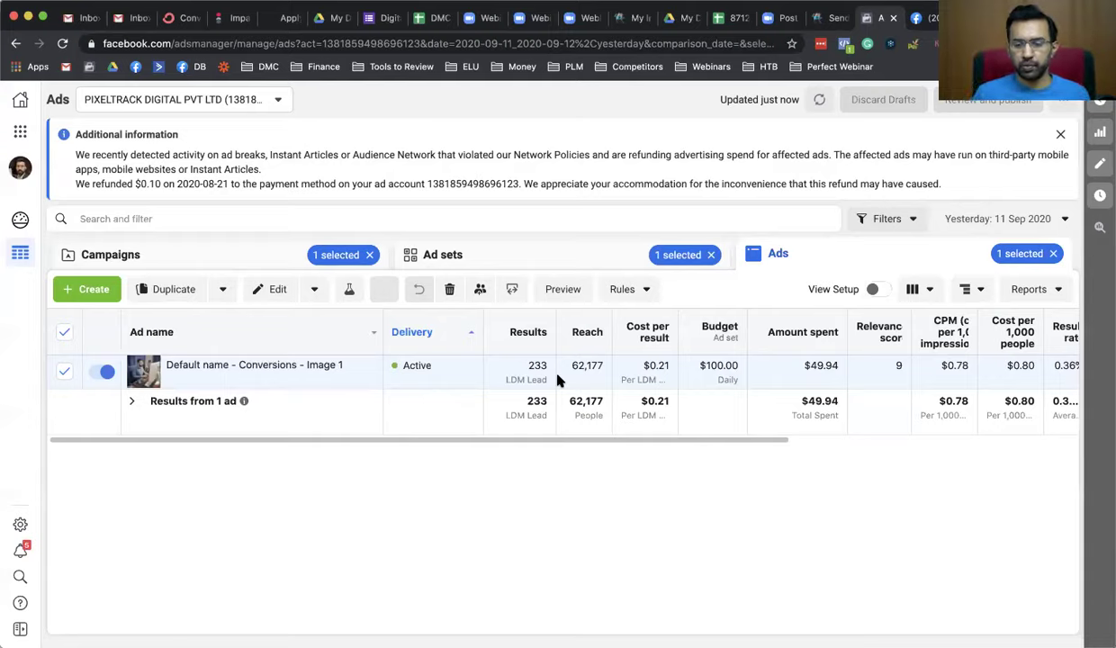
Go back to the full campaigns list of the ad account and show its results for the Lifetime date range
click(990, 218)
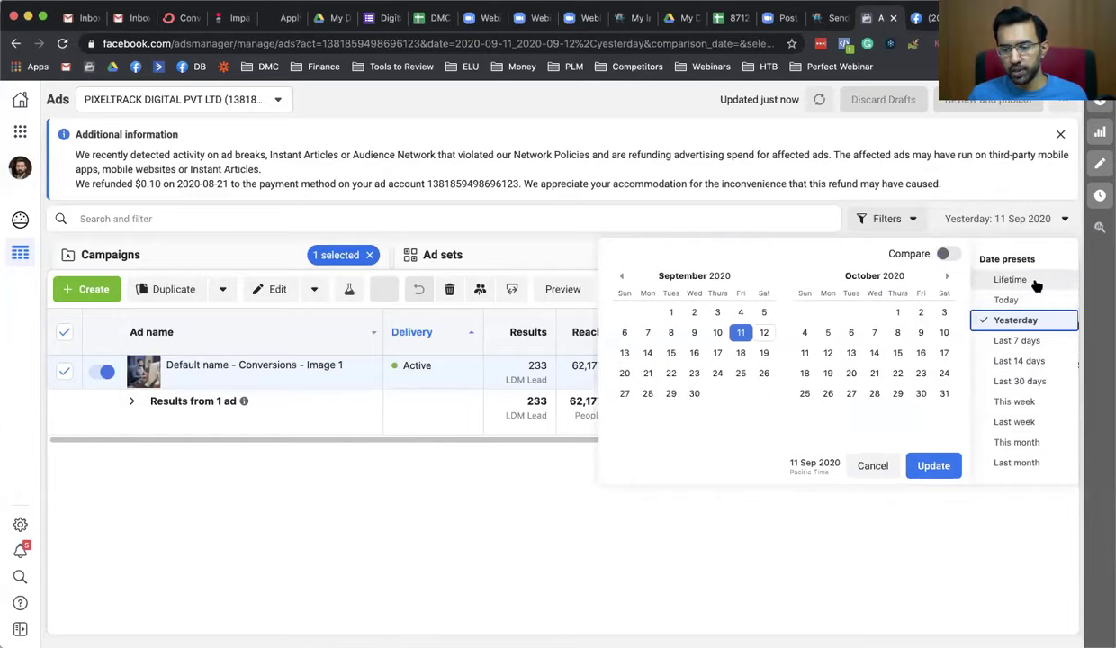
click(1008, 279)
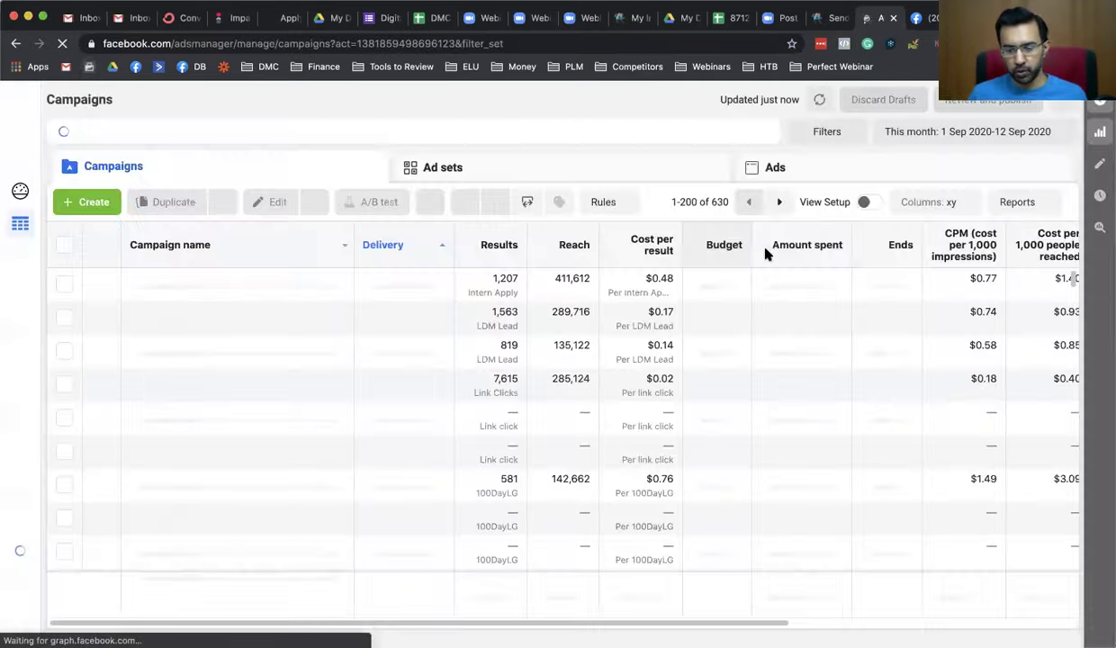
click(1055, 133)
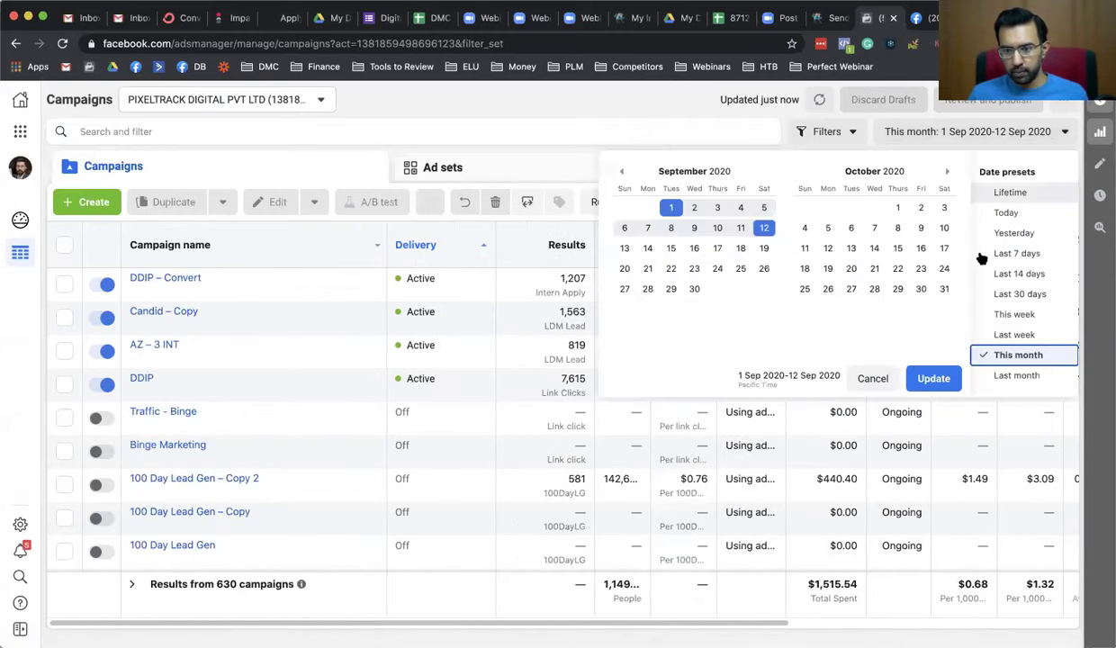
click(1017, 191)
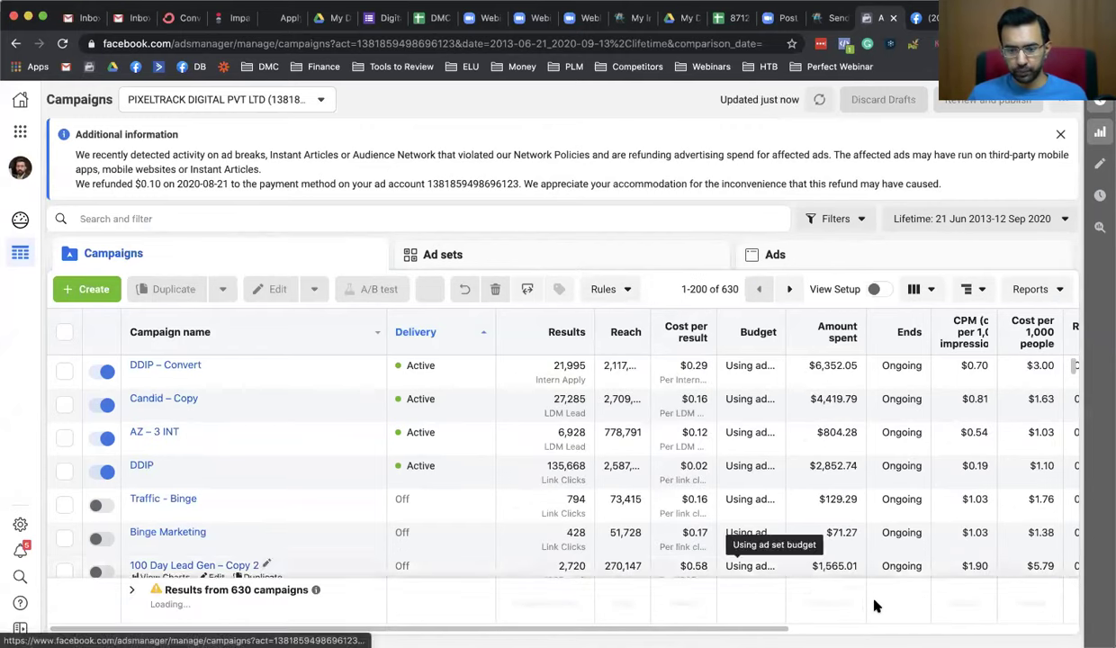
Enlarge the campaigns table to examine the total amount spent across all campaigns, then restore the normal page size
key(super+equal)
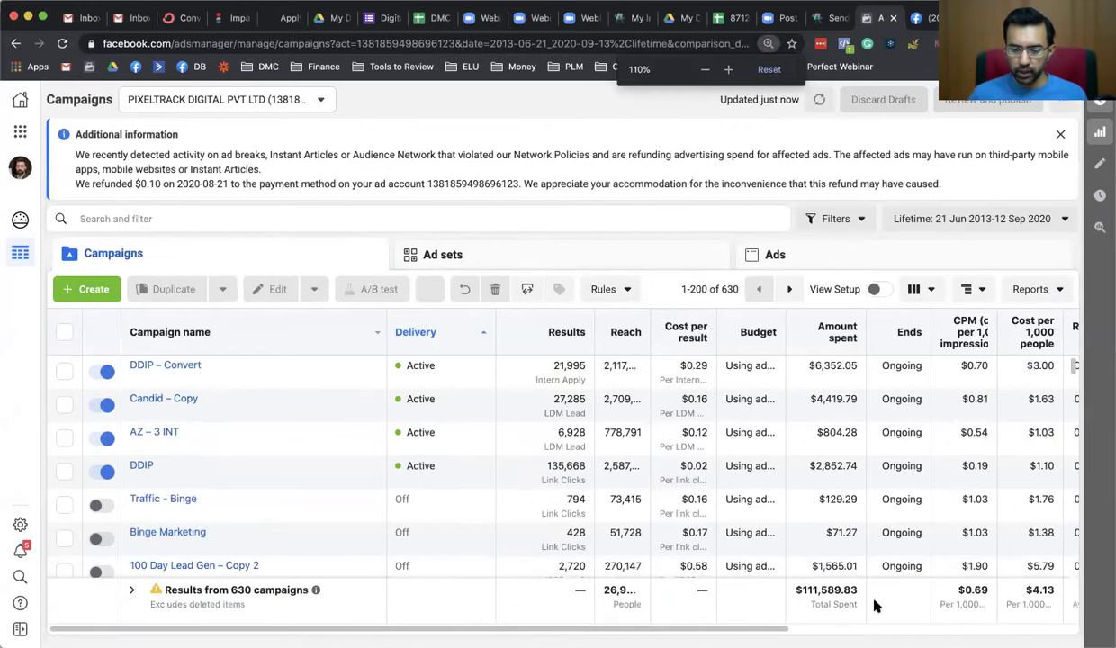
key(super+equal)
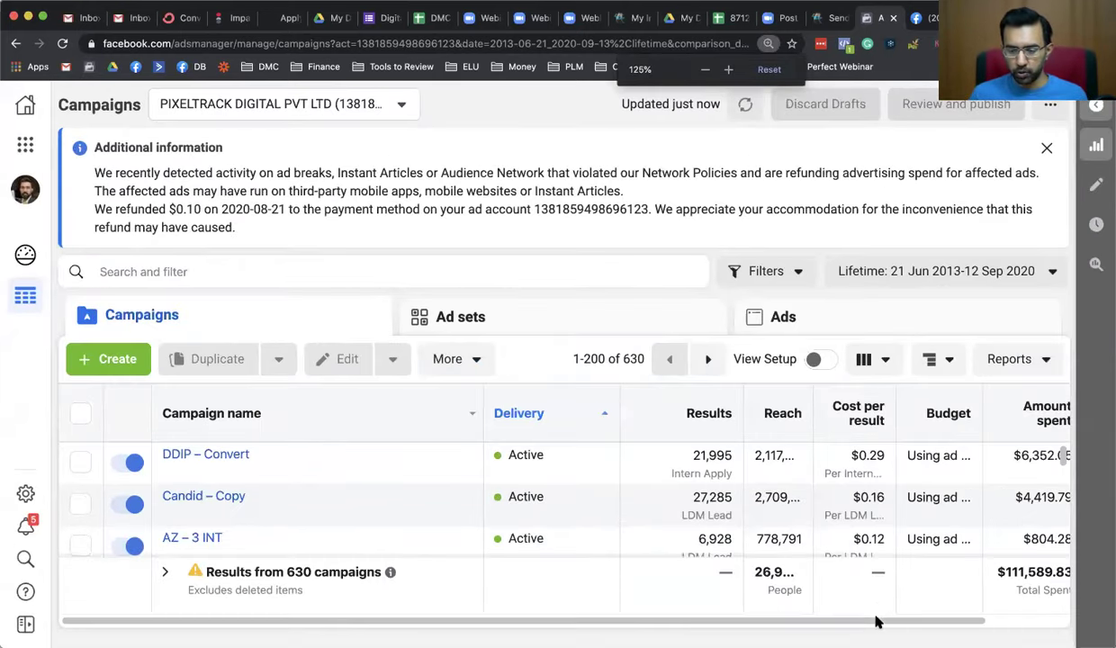
scroll(878, 617, right, 5)
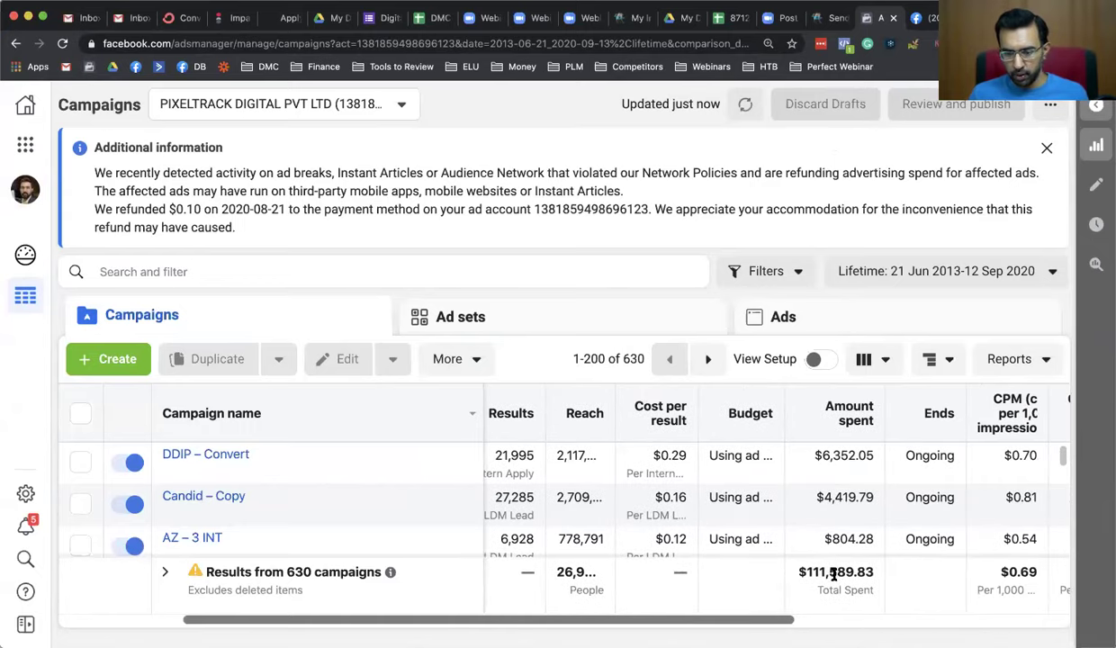
drag(773, 565, 867, 569)
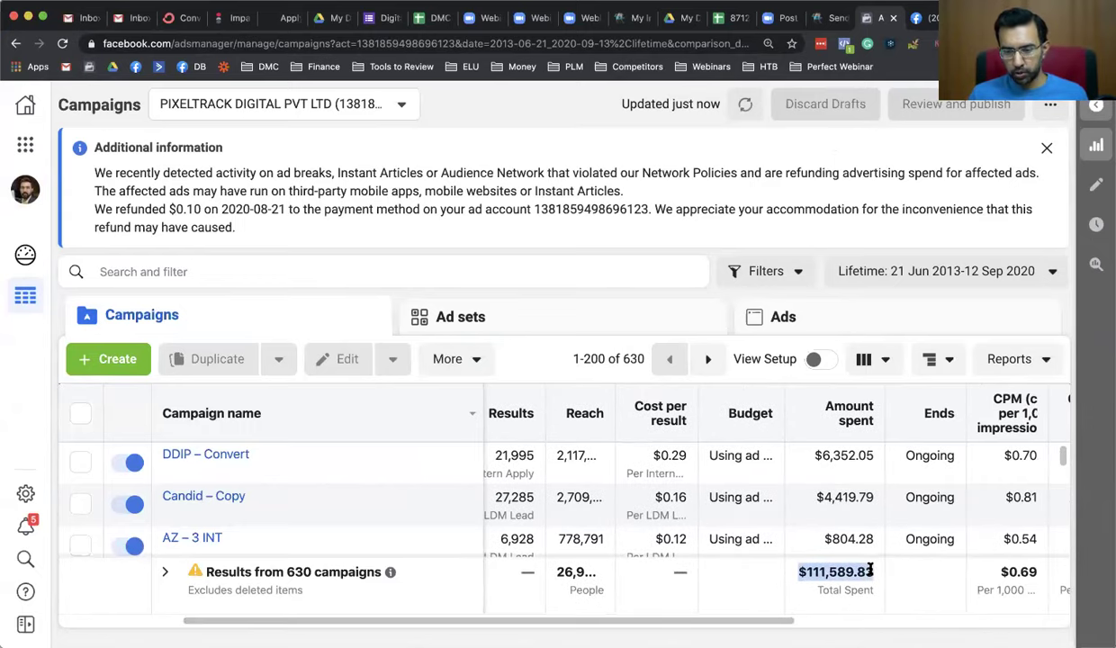
click(869, 569)
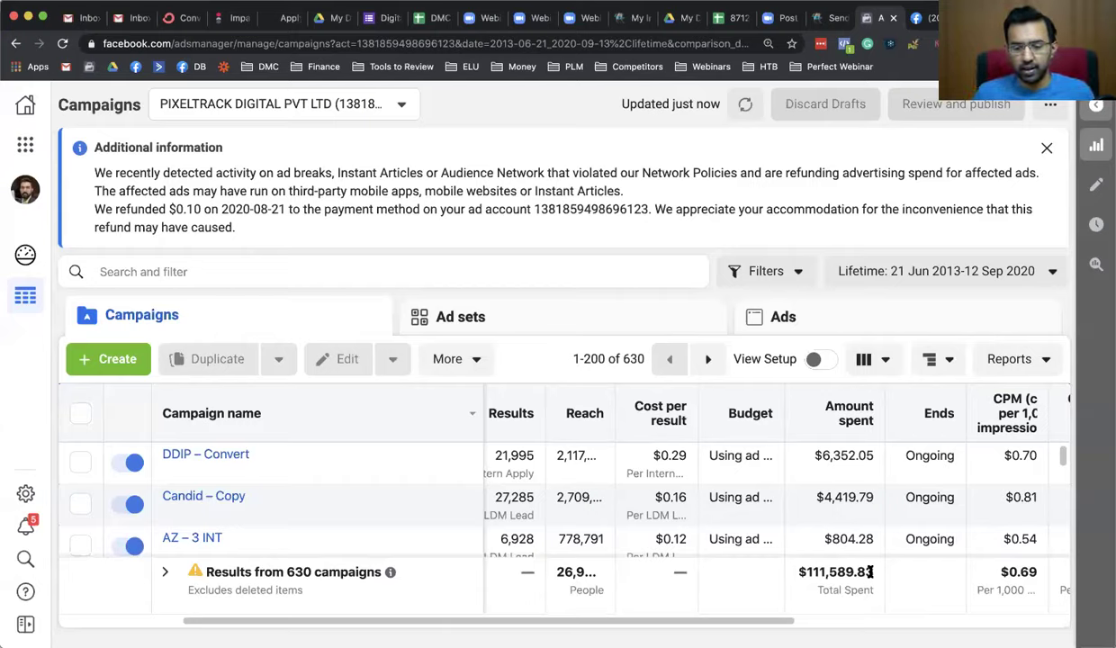
drag(869, 571, 808, 572)
click(808, 573)
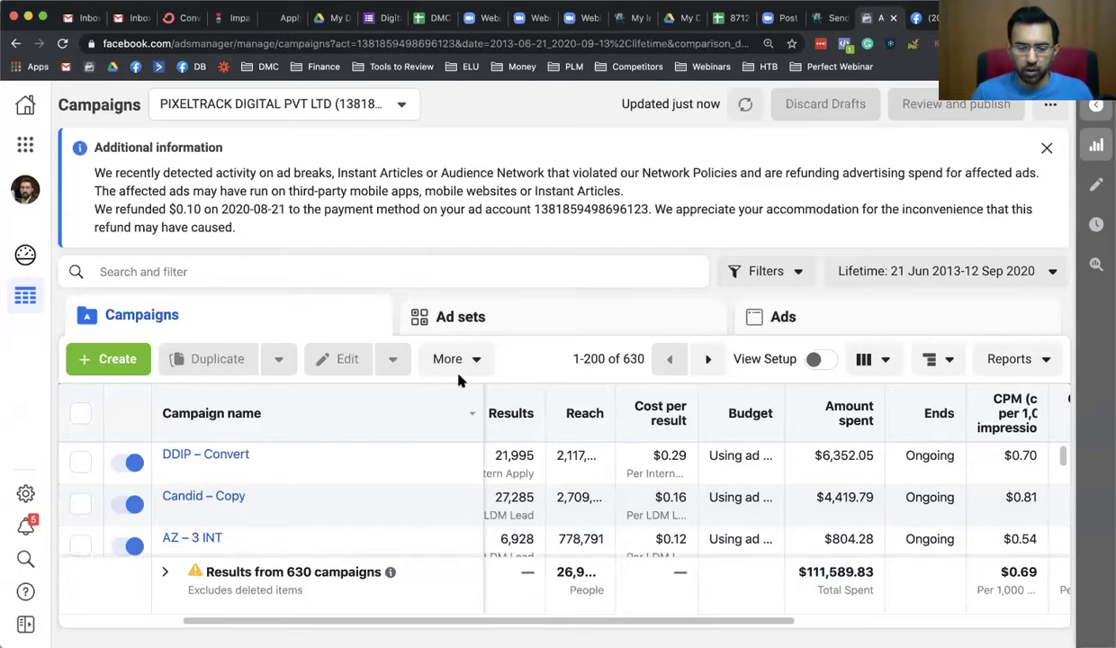
key(super+minus)
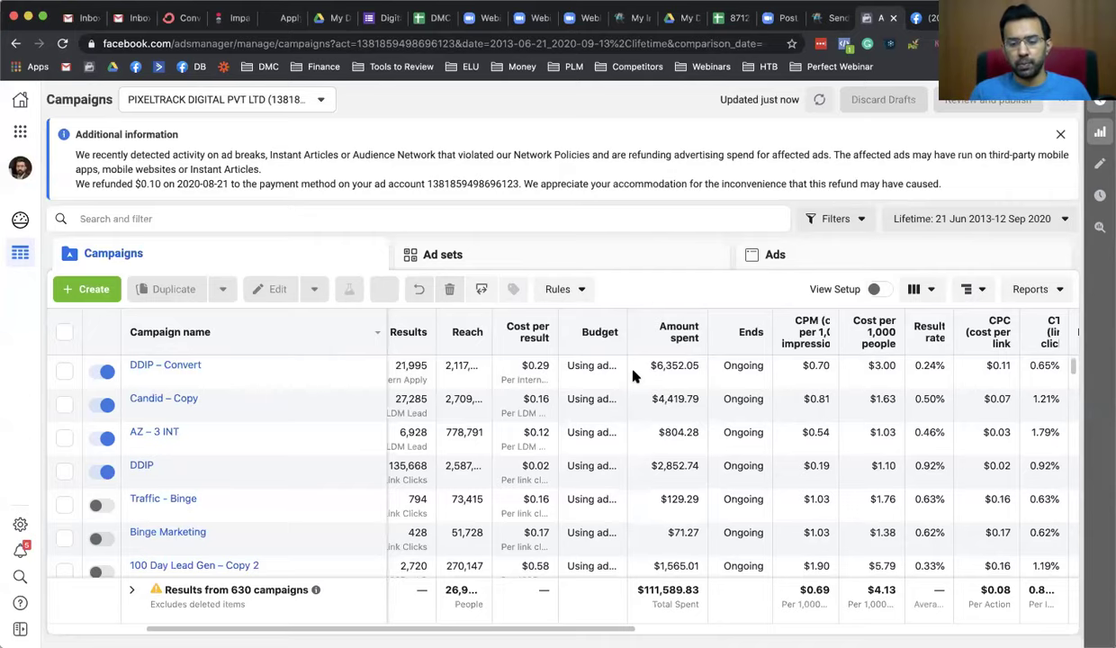
click(325, 1)
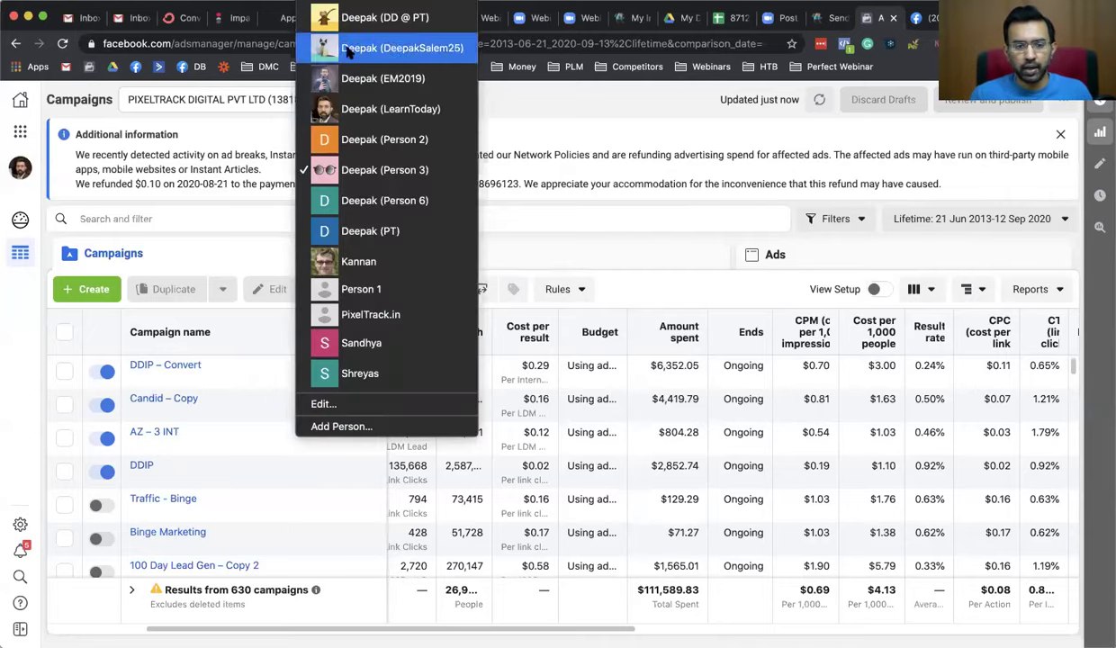
click(197, 223)
click(13, 140)
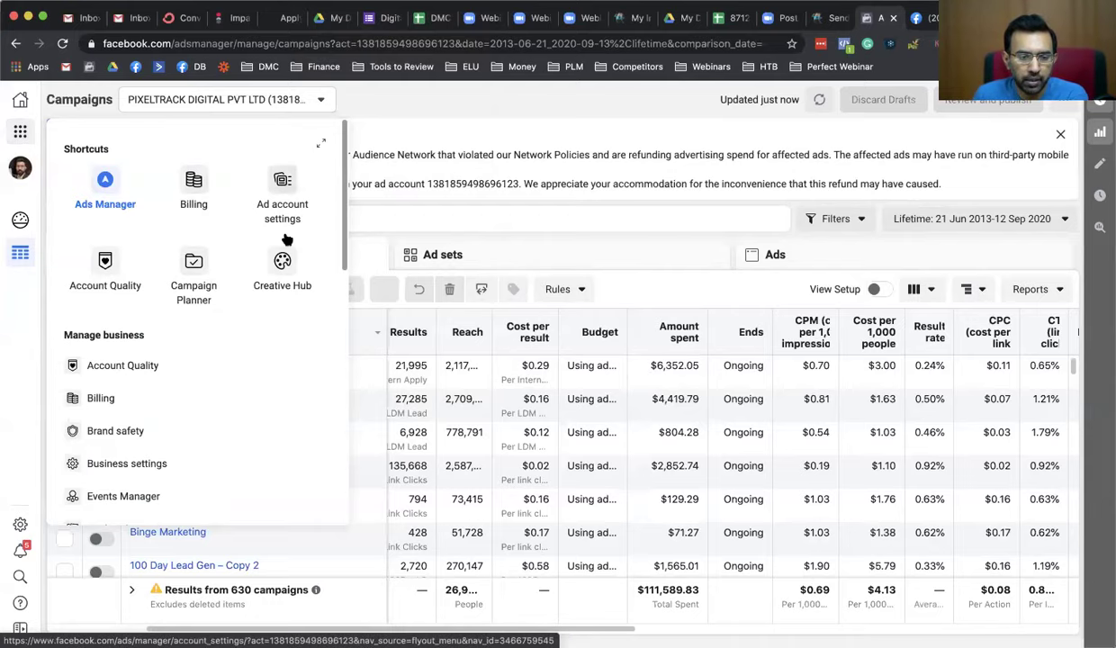
scroll(256, 306, down, 2)
scroll(258, 313, down, 6)
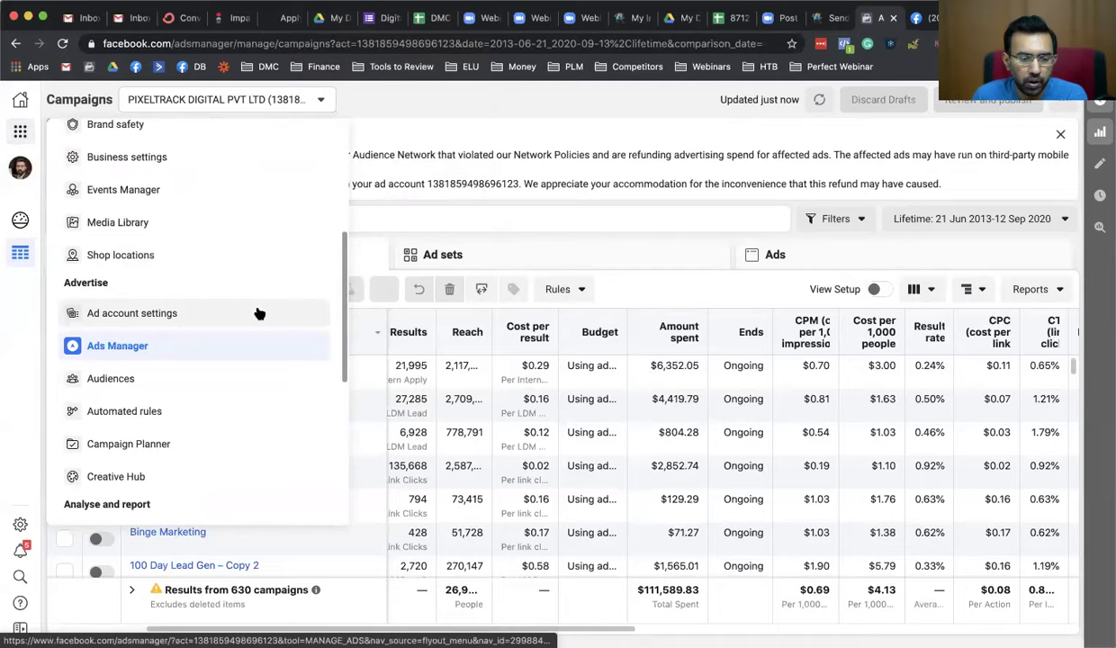
scroll(259, 313, down, 5)
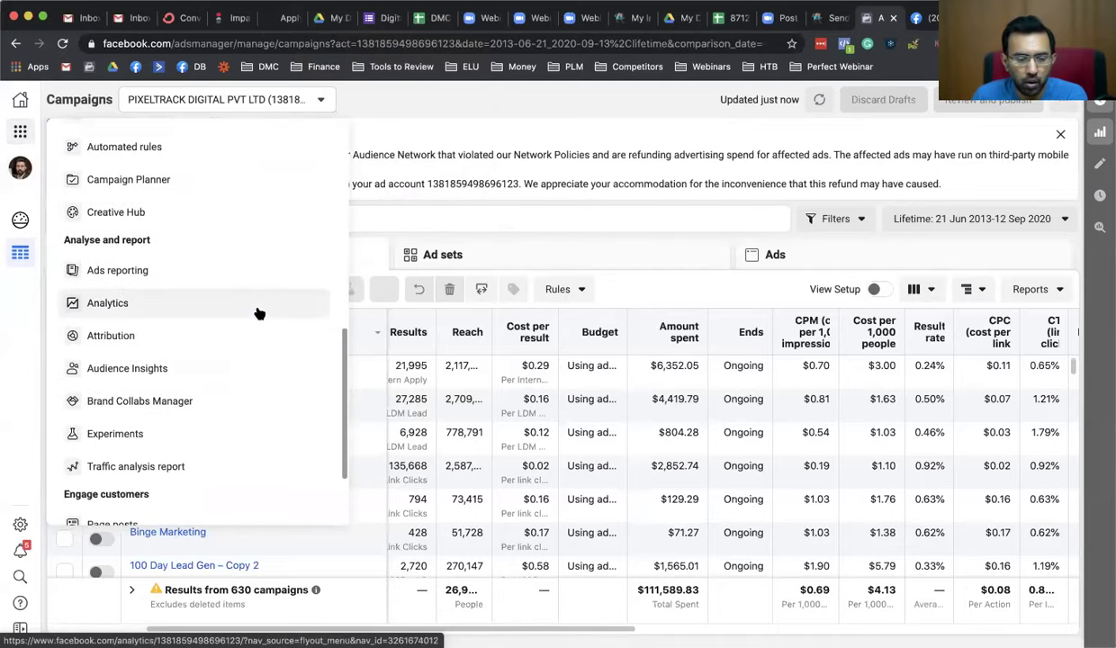
scroll(257, 312, down, 3)
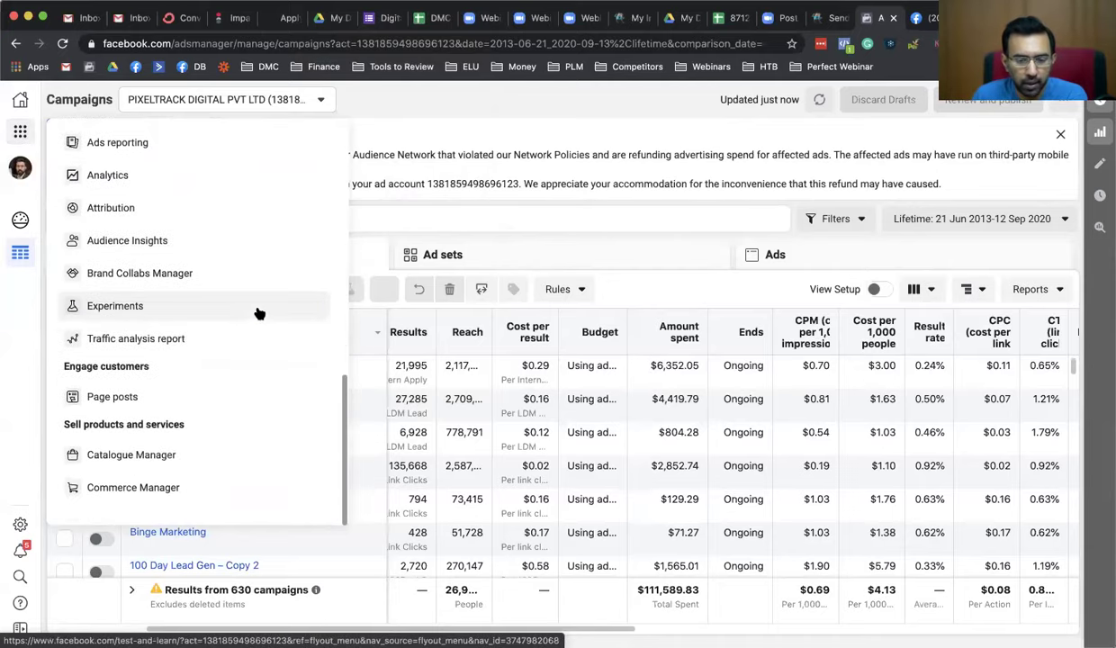
click(479, 215)
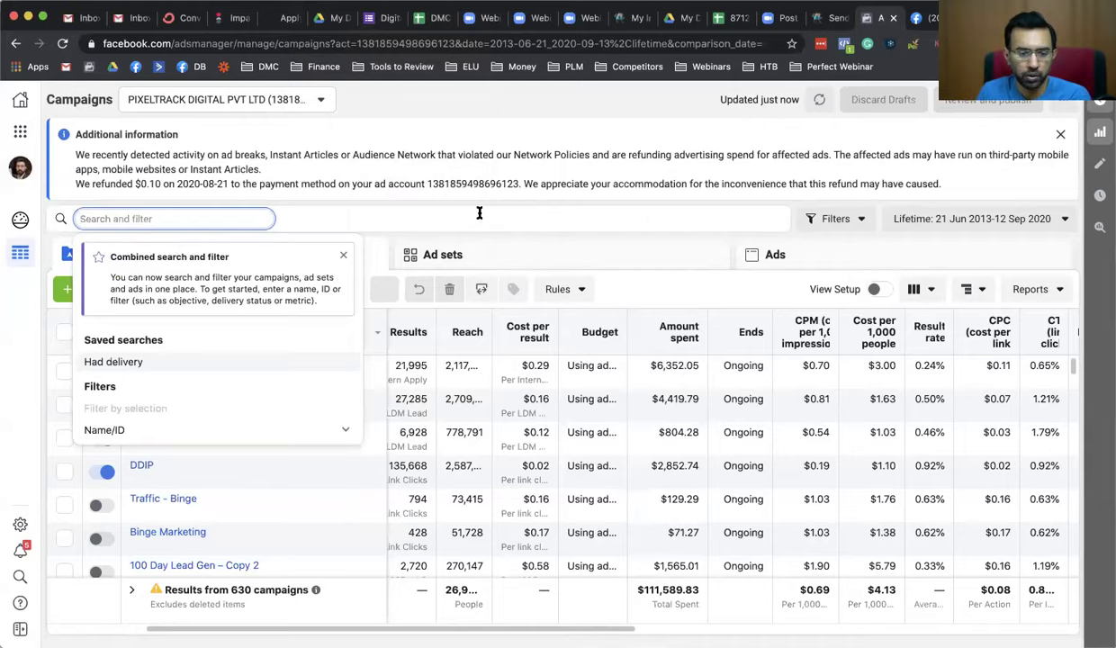
click(345, 257)
click(417, 229)
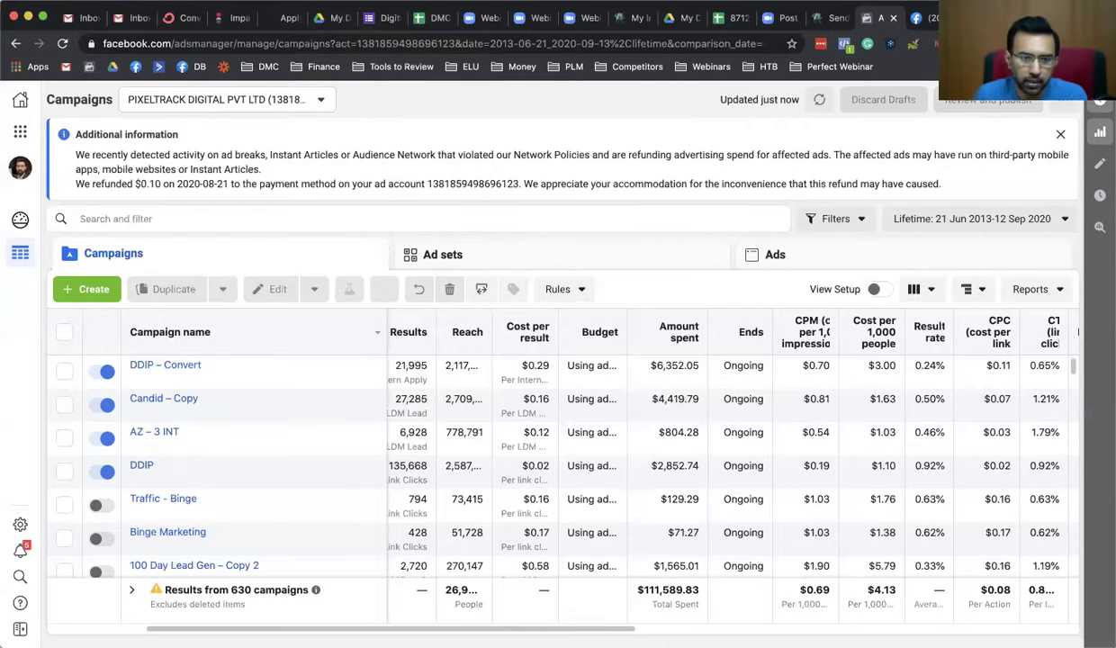
Switch to the PixelTrack.in browser profile's Google Ads report in Data Studio and review its lead, budget, keyword and click conversion charts
click(333, 2)
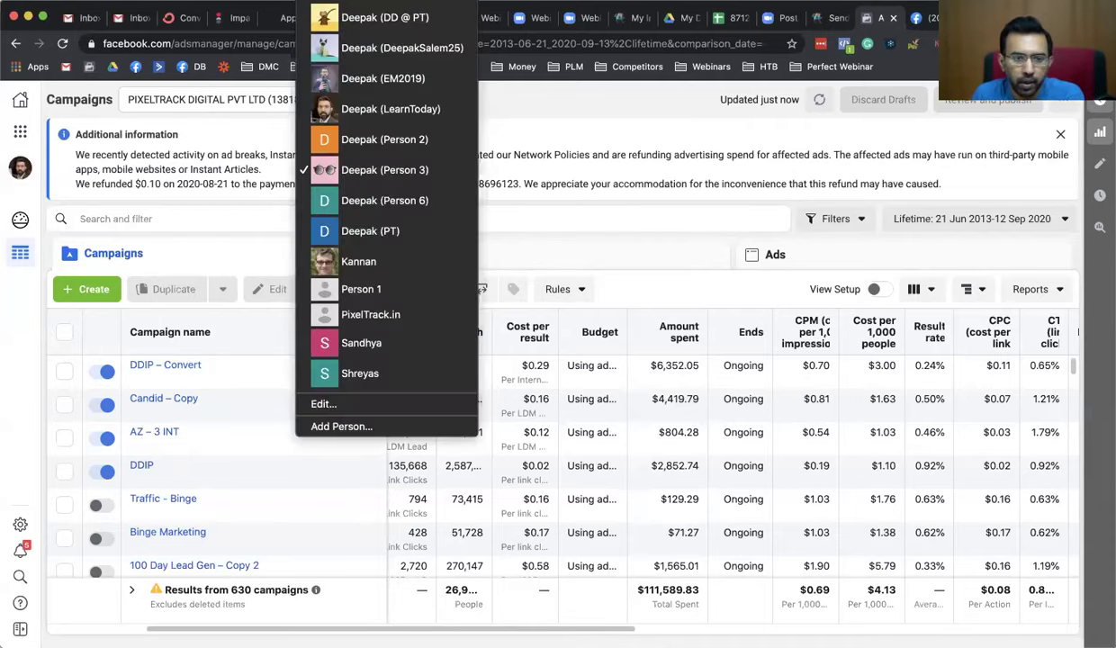
click(371, 315)
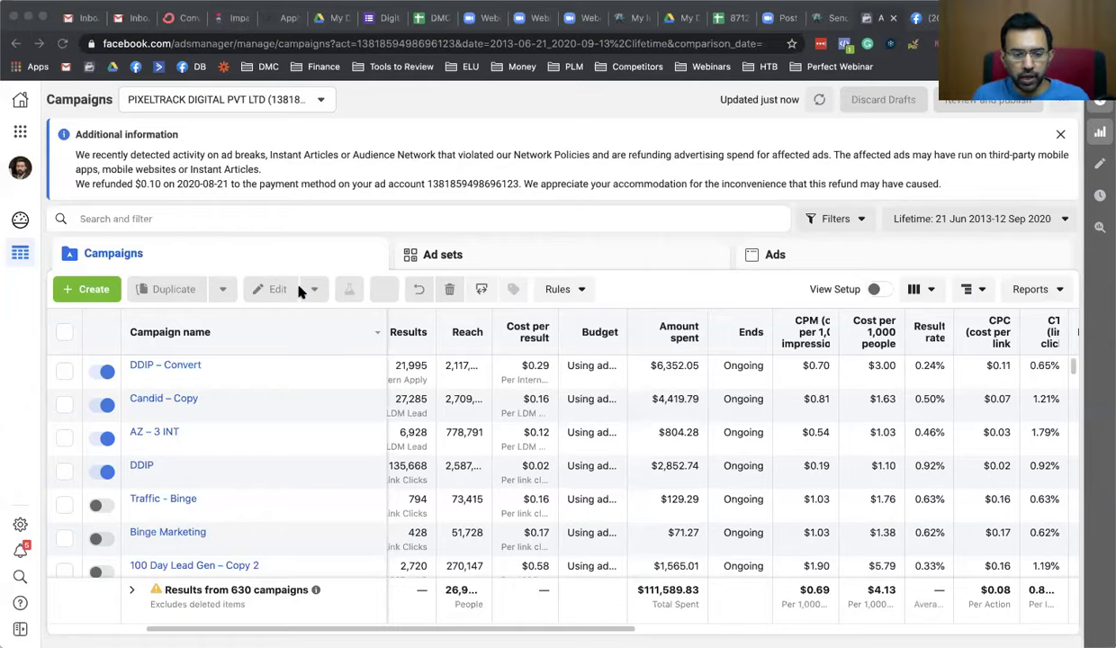
key(super+grave)
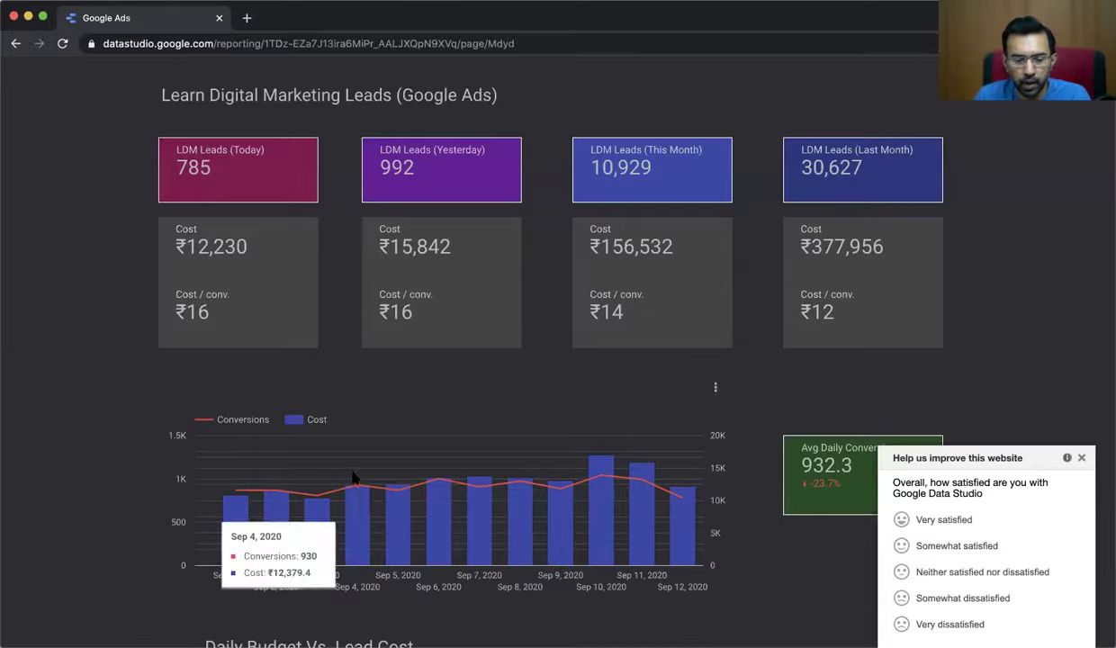
scroll(349, 468, down, 6)
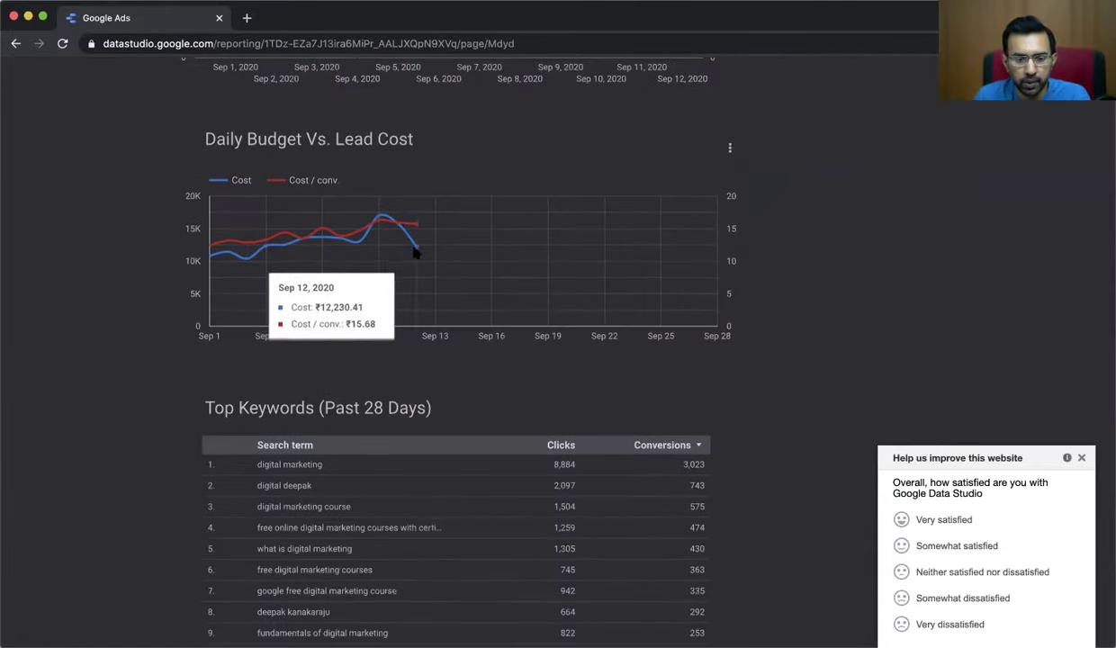
scroll(177, 375, down, 3)
scroll(177, 375, down, 3)
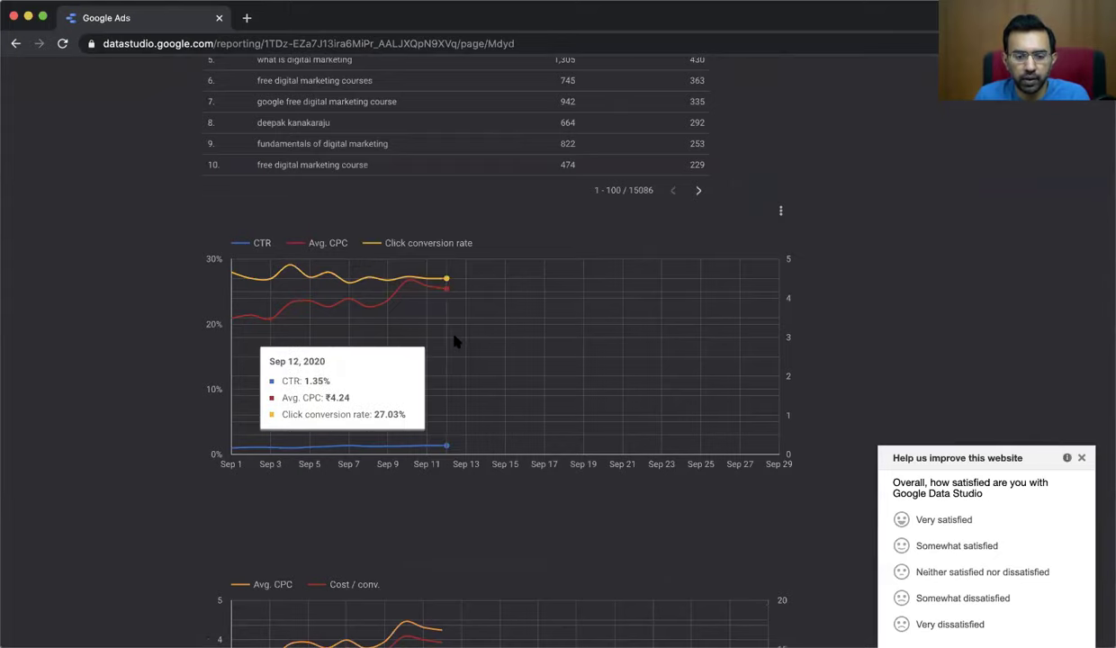
Examine the Google Ads report's average CPC and cost charts, then its lead, cost and daily conversion figures again
scroll(455, 340, down, 5)
scroll(510, 290, down, 2)
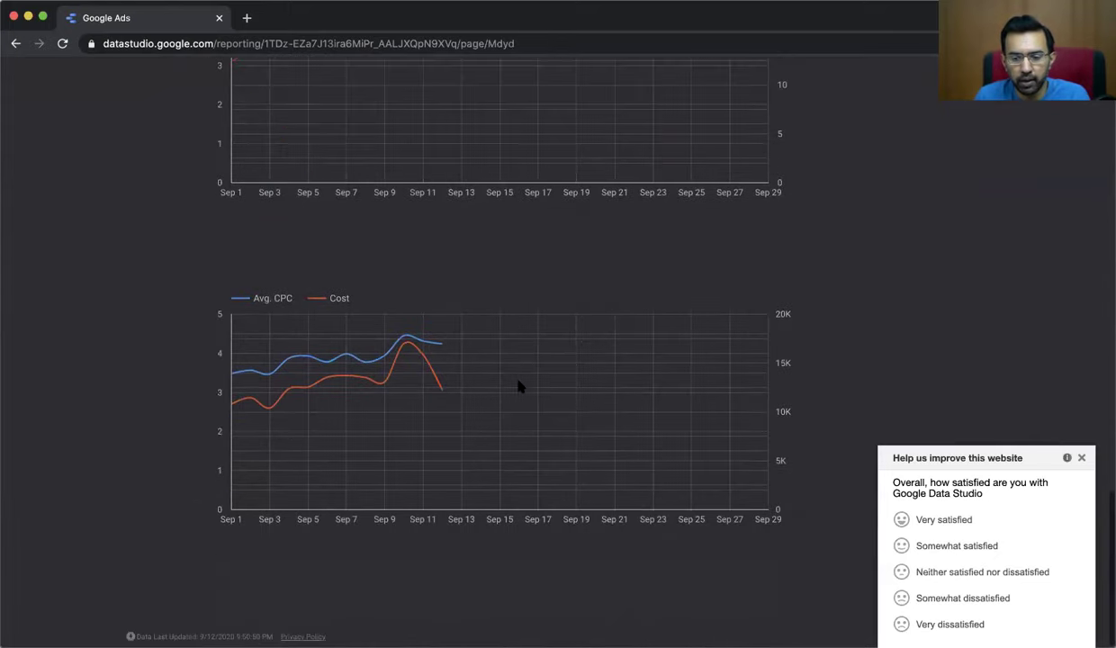
scroll(518, 386, up, 15)
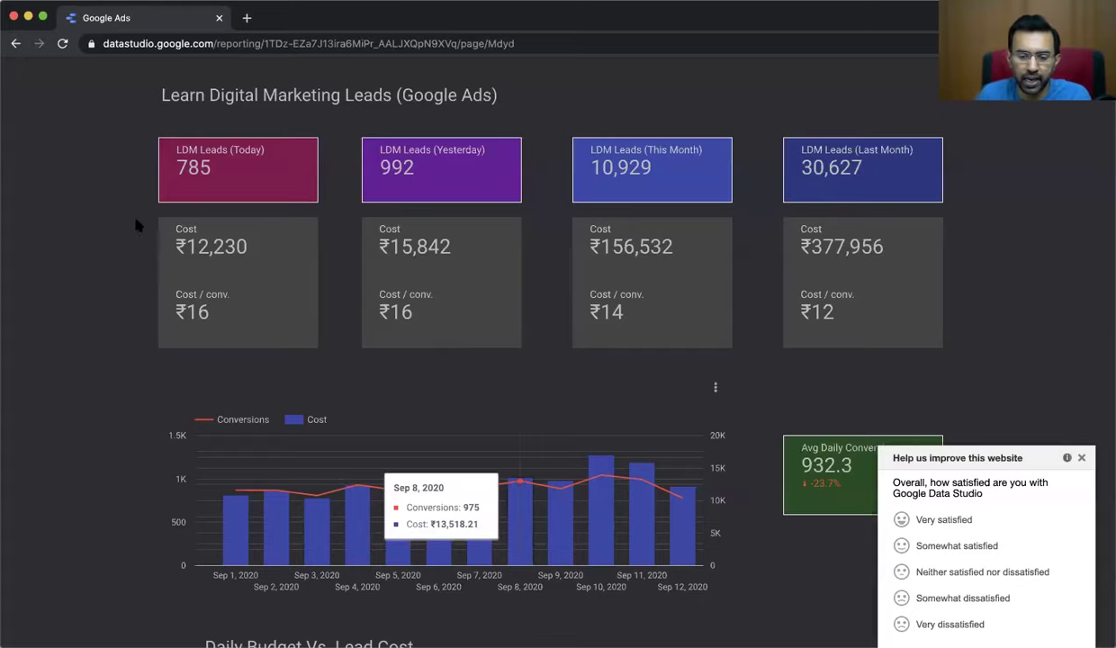
scroll(135, 243, down, 6)
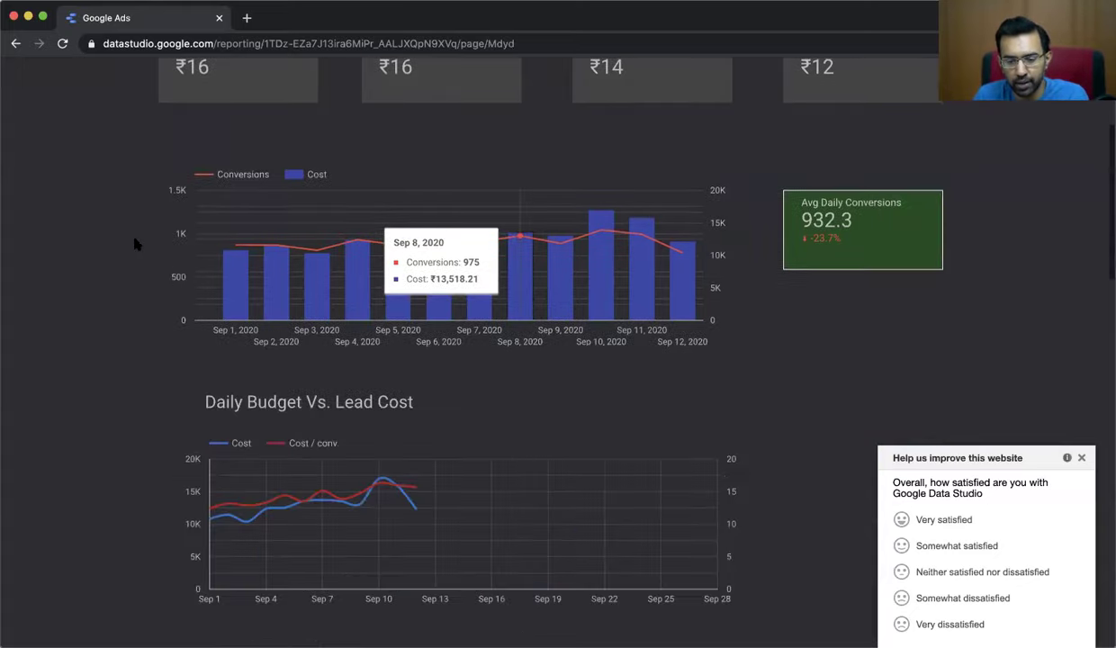
scroll(135, 243, down, 9)
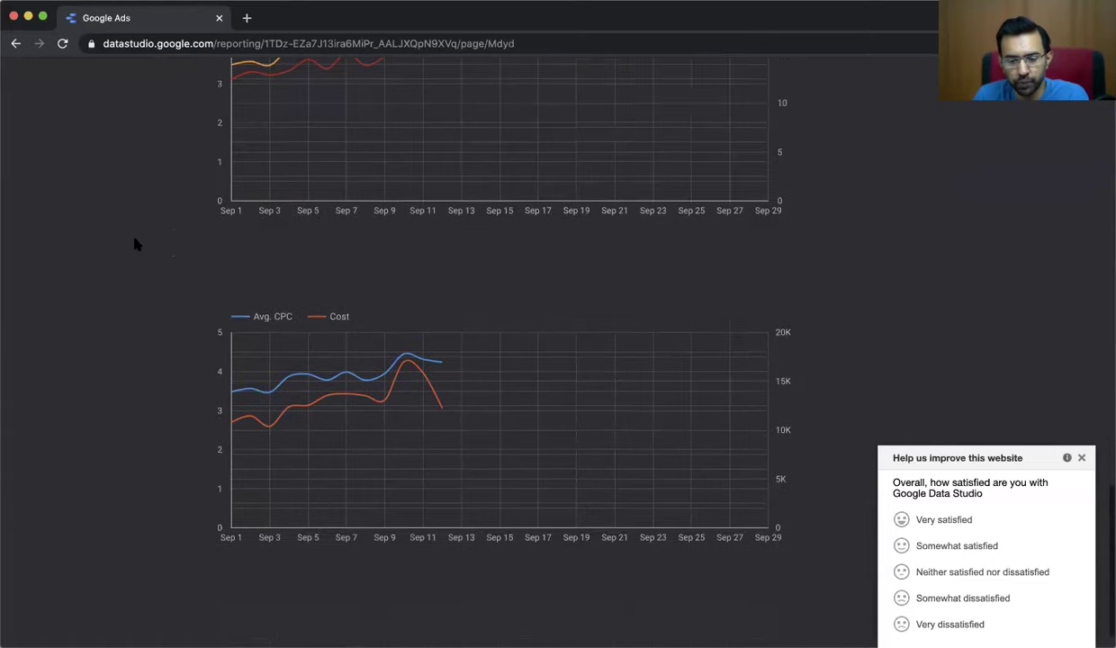
scroll(135, 243, up, 15)
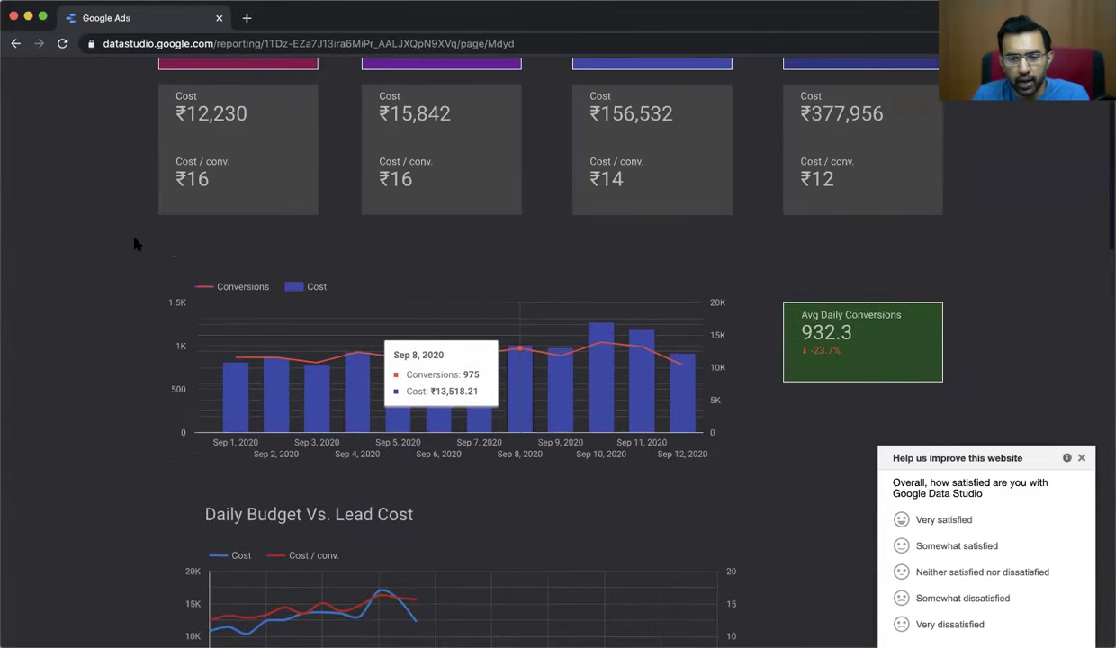
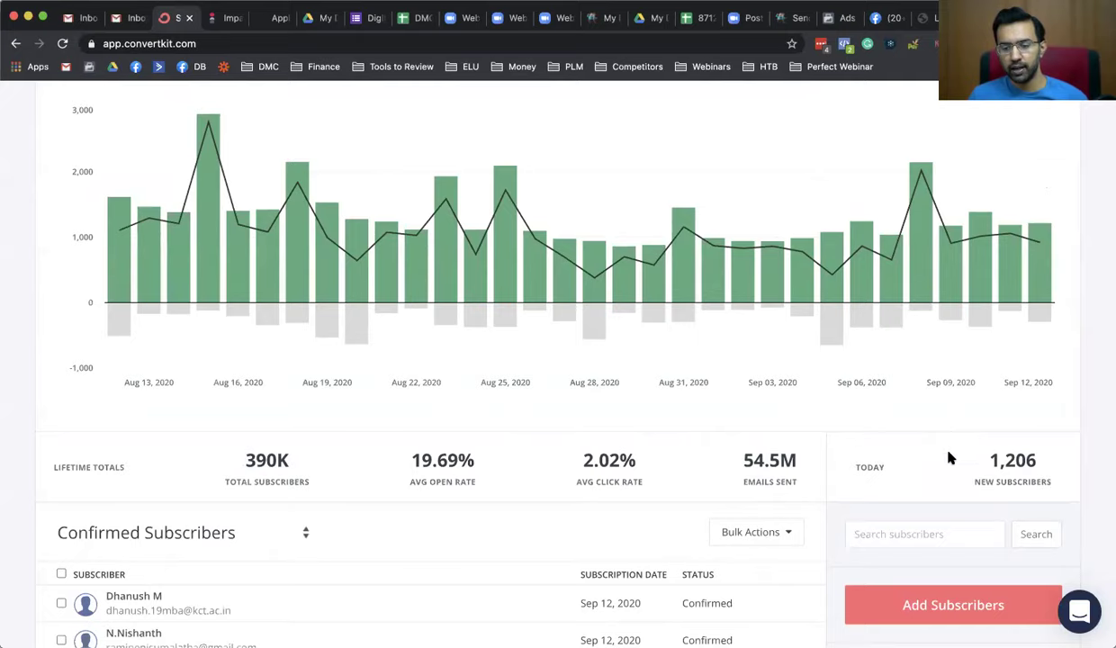
In ConvertKit, review the net new subscribers chart, then the list of all broadcasts, including Digital Marketing Masterclass (9 PM)
scroll(488, 378, up, 4)
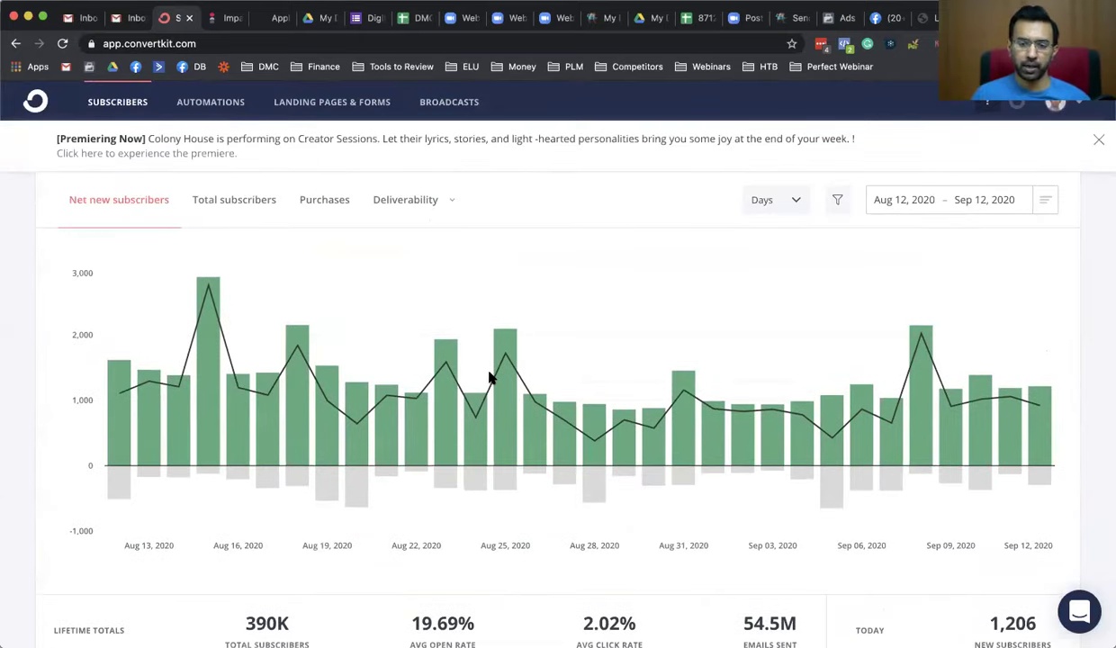
click(452, 108)
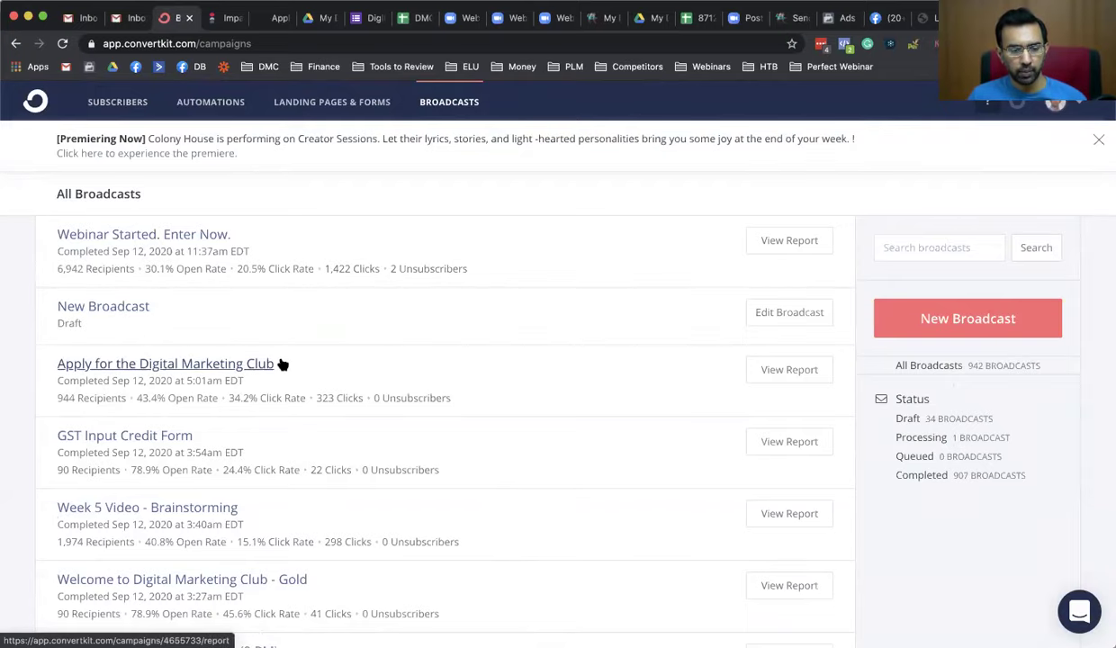
scroll(396, 365, down, 2)
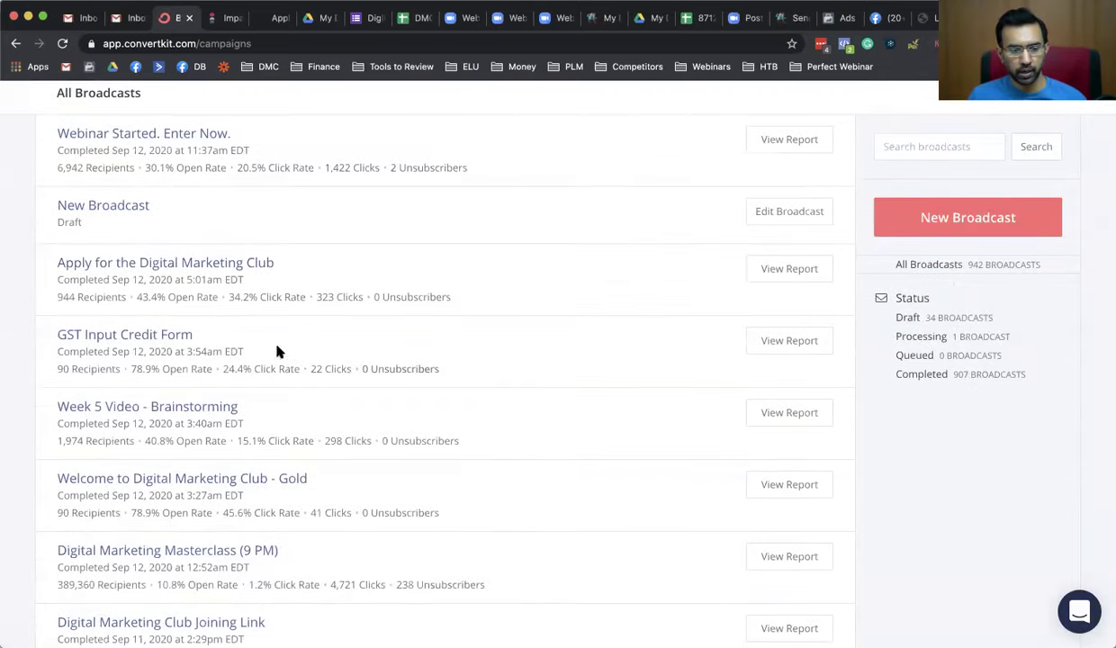
scroll(214, 343, down, 4)
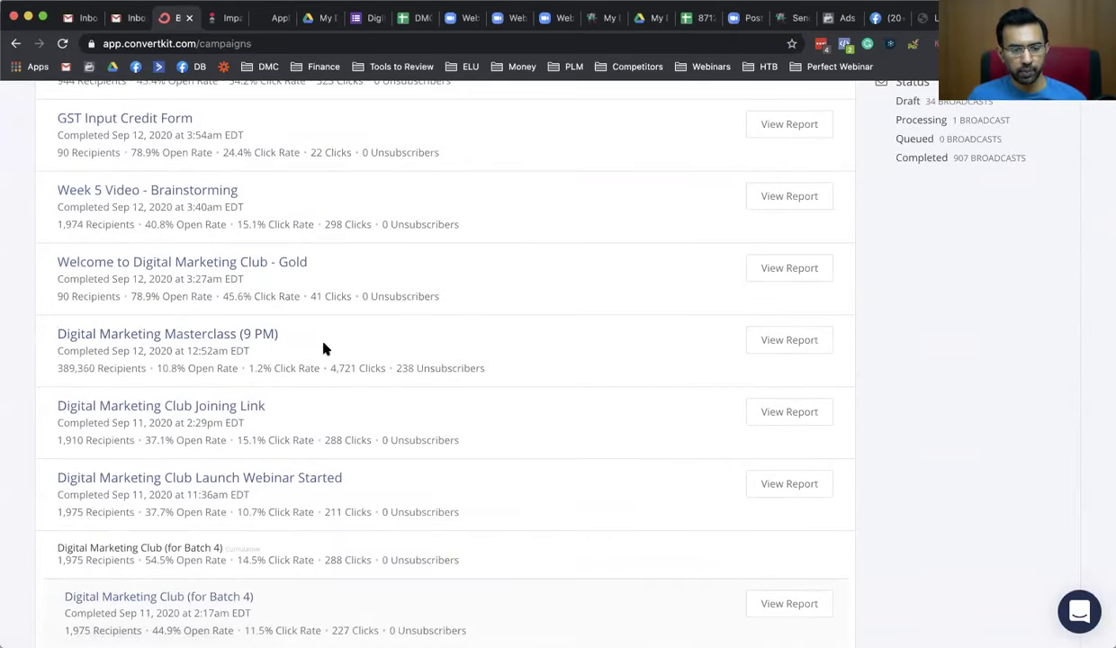
drag(280, 335, 22, 319)
click(25, 335)
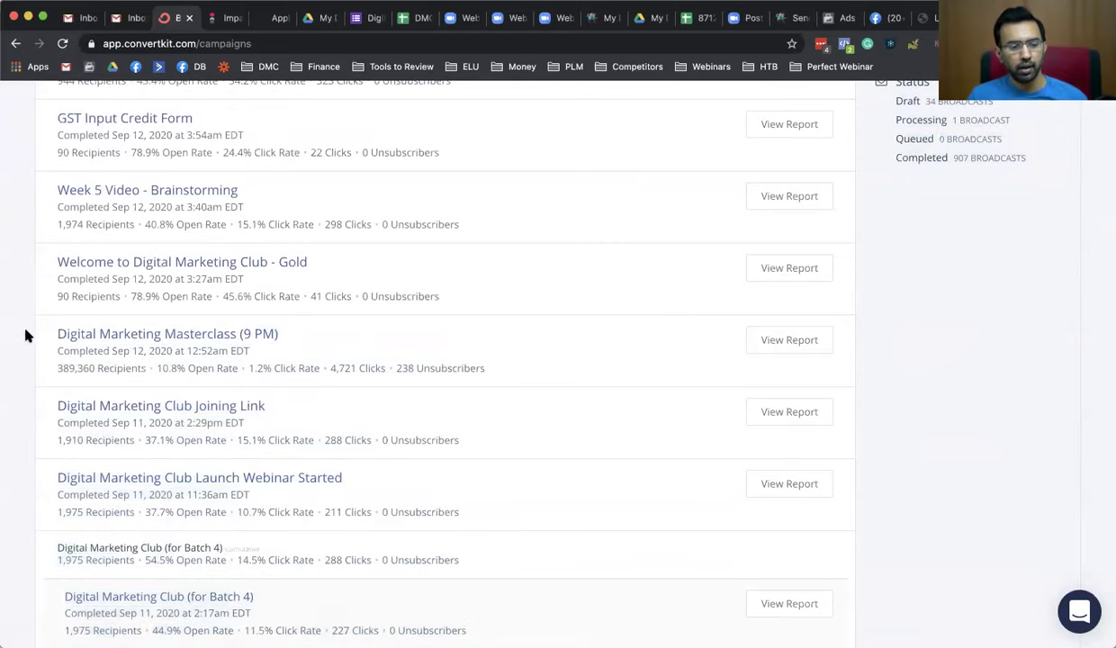
scroll(660, 354, up, 5)
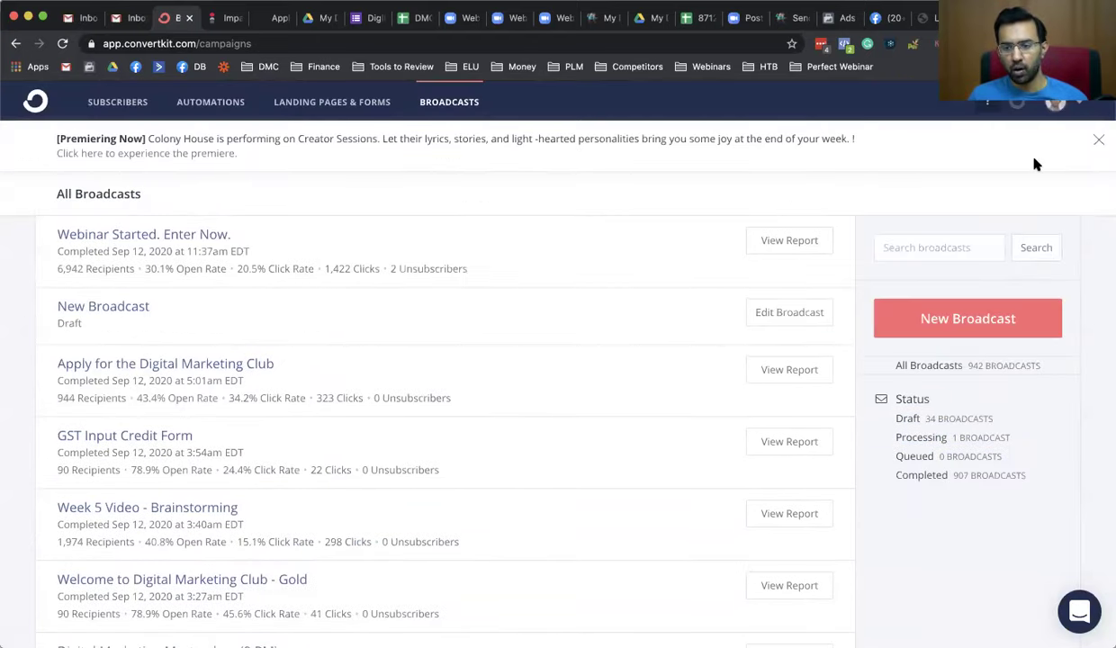
Check the plan price and usage in the account's billing settings, then return to the net new subscribers chart
mouse_move(1055, 103)
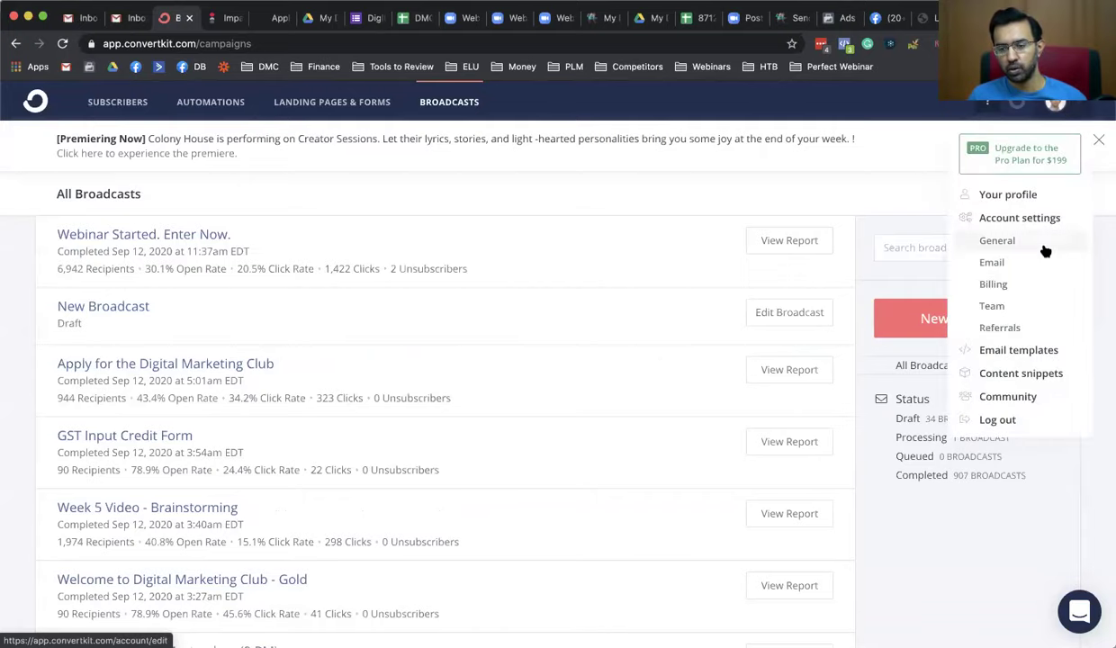
click(1034, 287)
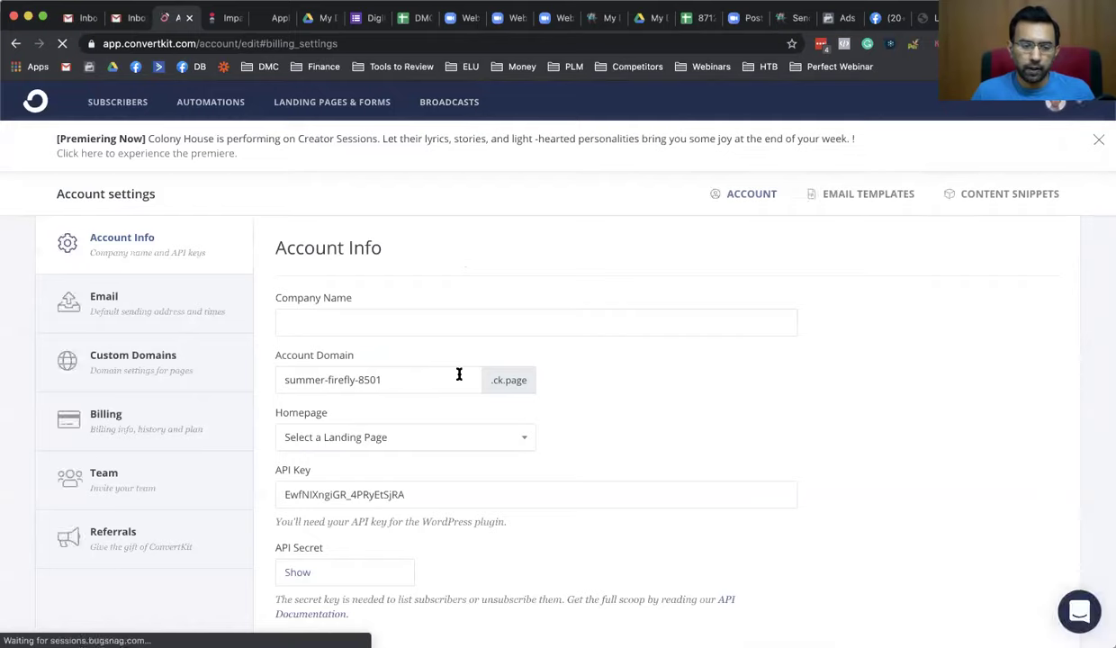
click(144, 475)
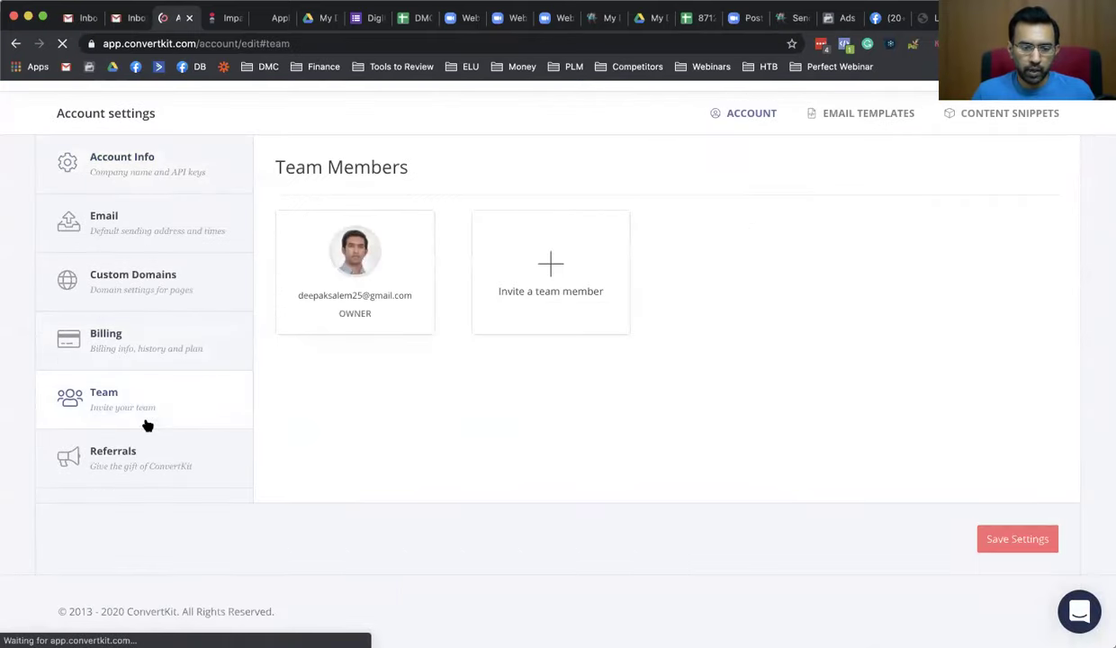
click(144, 351)
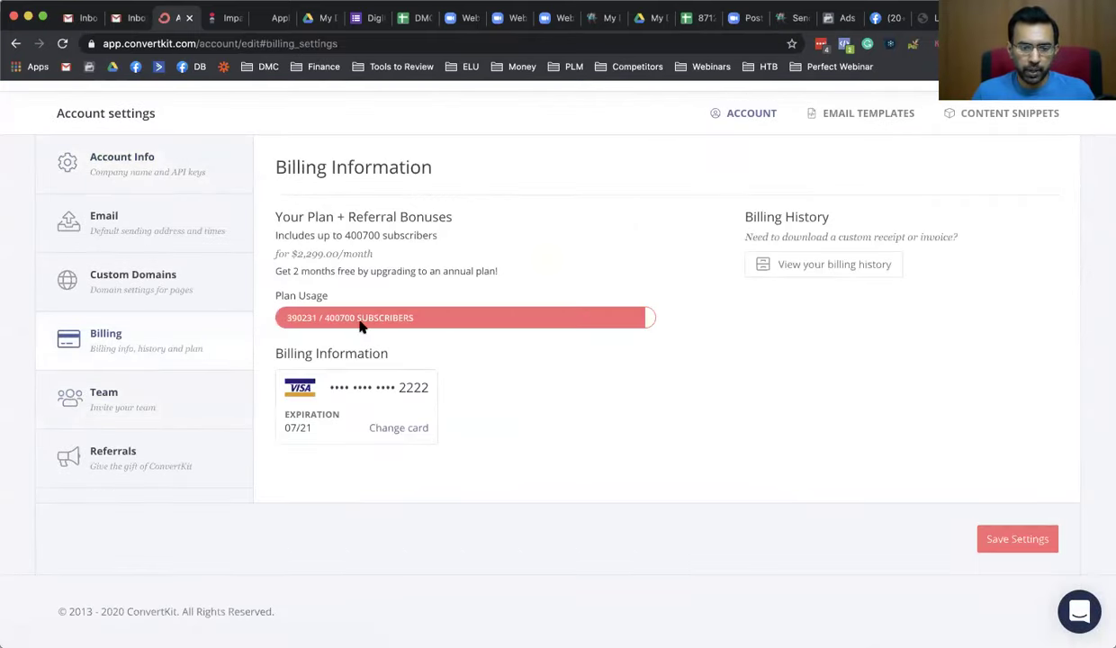
scroll(361, 337, up, 2)
drag(289, 334, 324, 334)
click(329, 334)
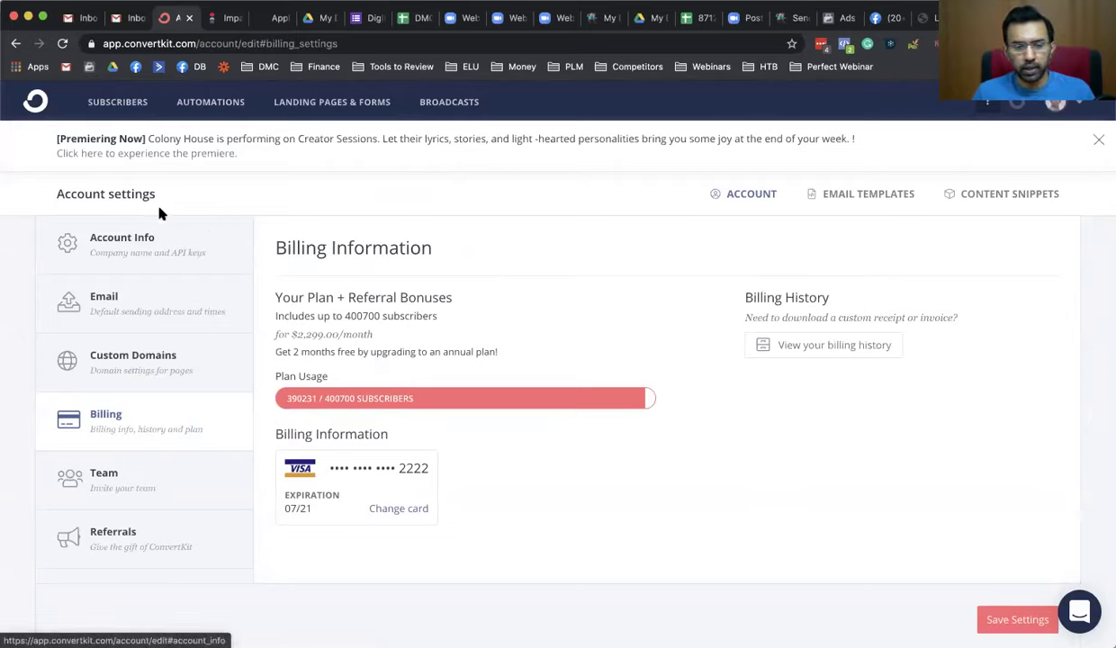
click(111, 106)
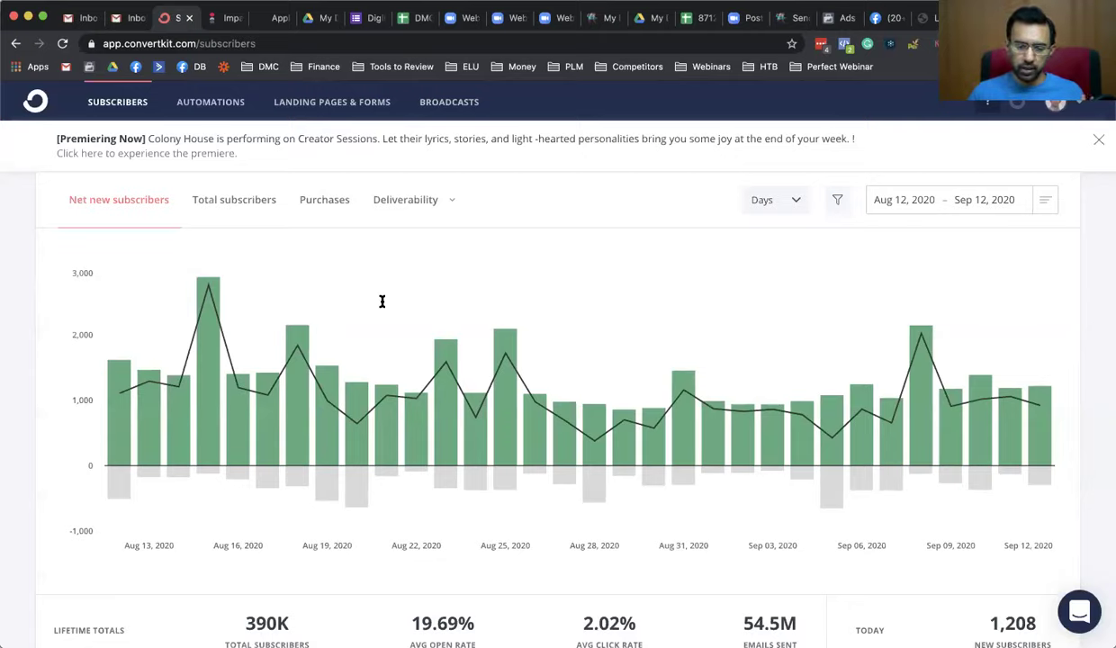
mouse_move(396, 308)
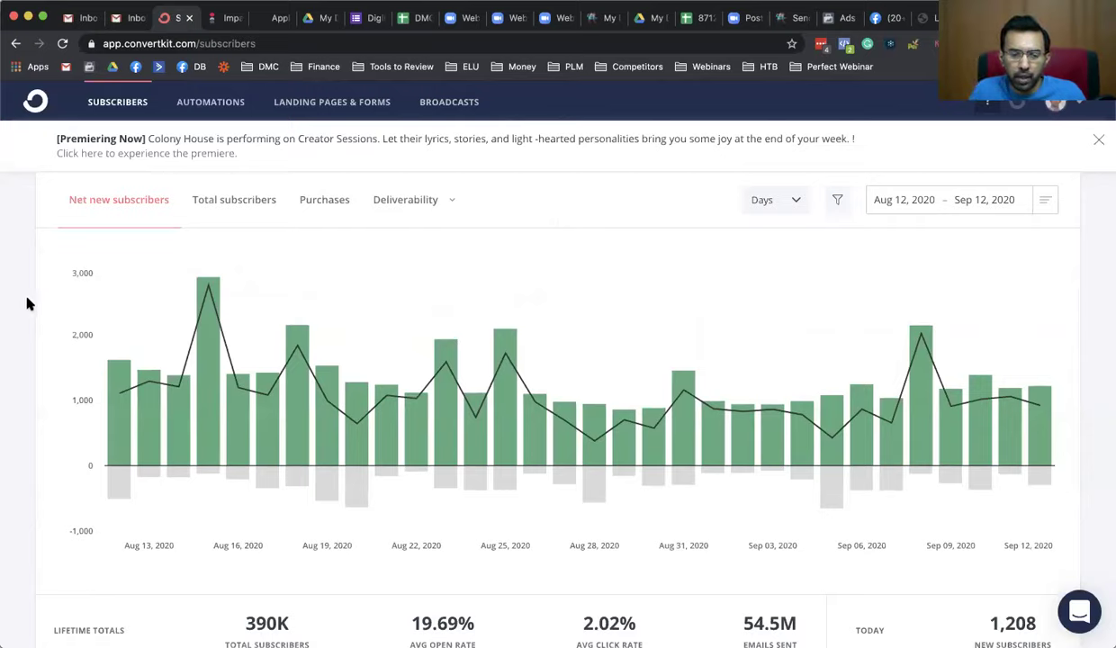
Open the email sequences from the automations area and review their subscriber counts, open rates and click rates
click(240, 104)
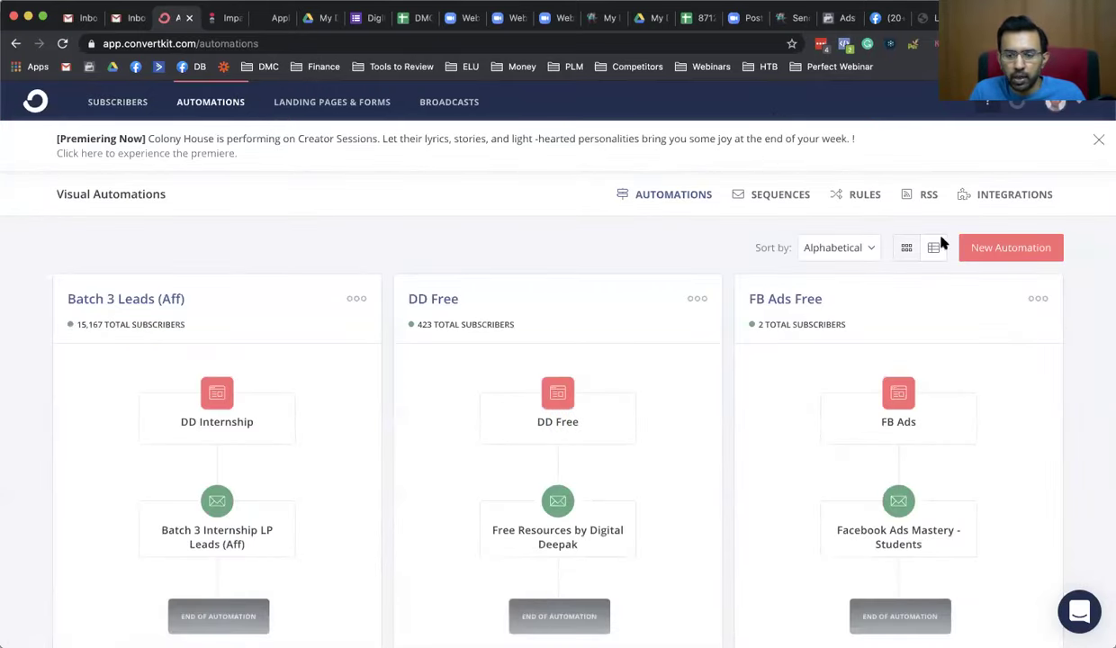
click(773, 201)
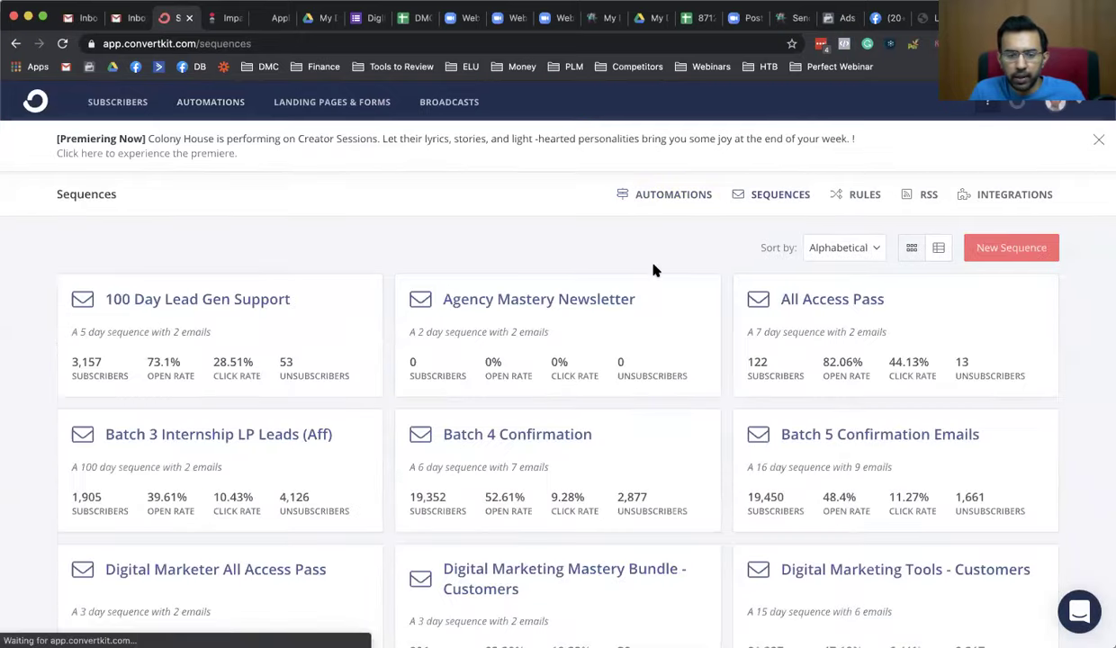
scroll(654, 270, down, 6)
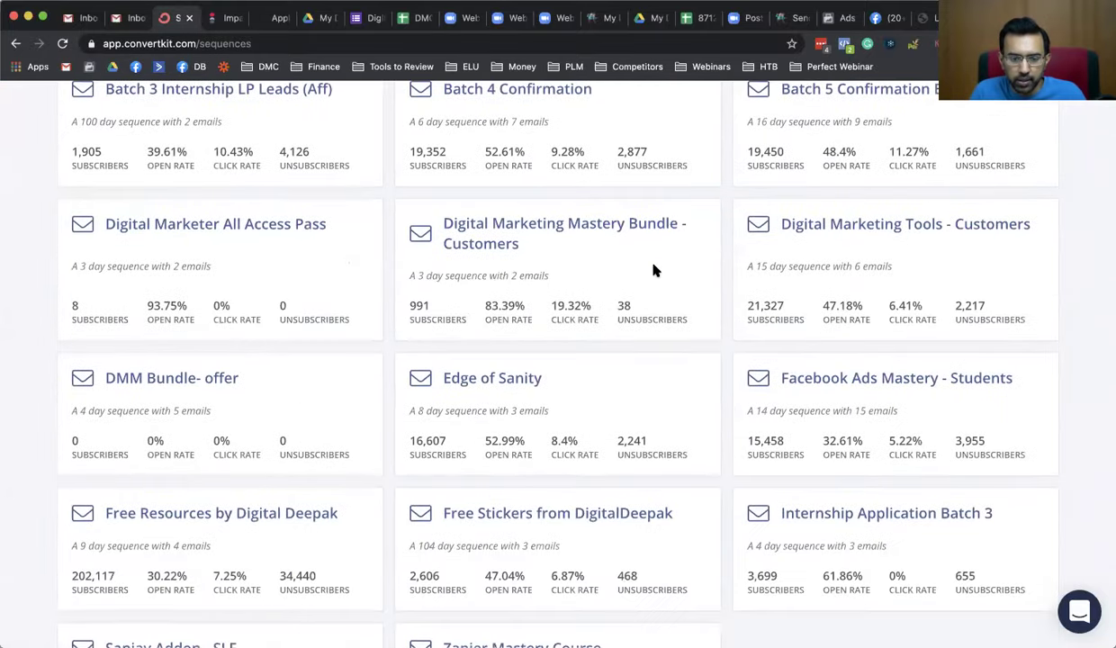
scroll(654, 270, up, 4)
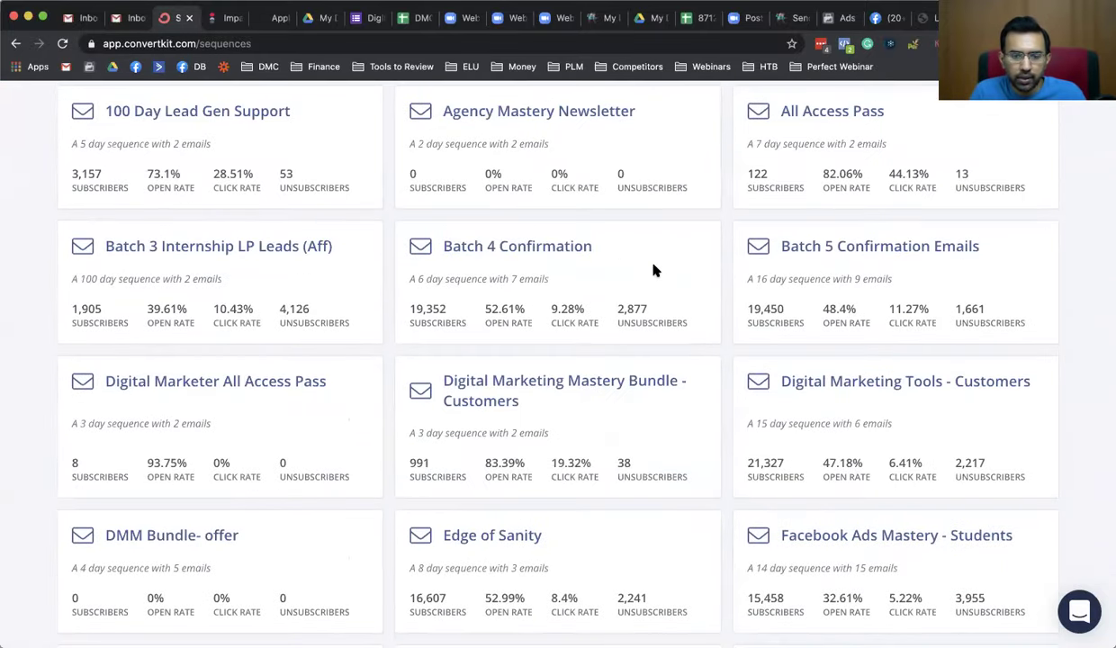
scroll(792, 260, up, 2)
scroll(792, 259, down, 3)
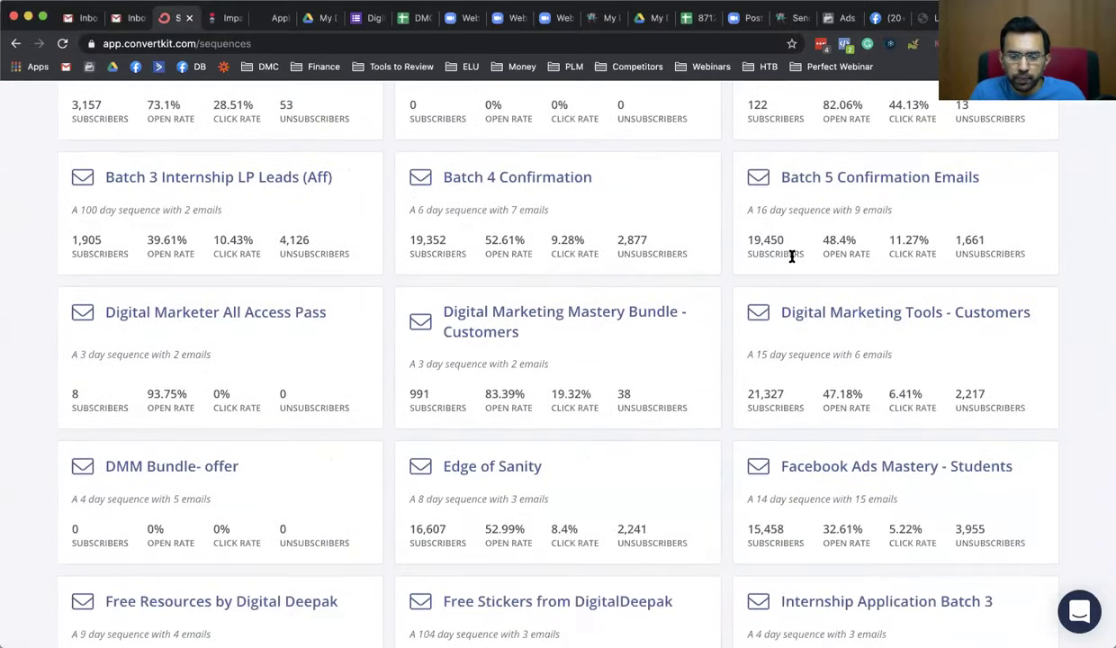
scroll(792, 256, down, 2)
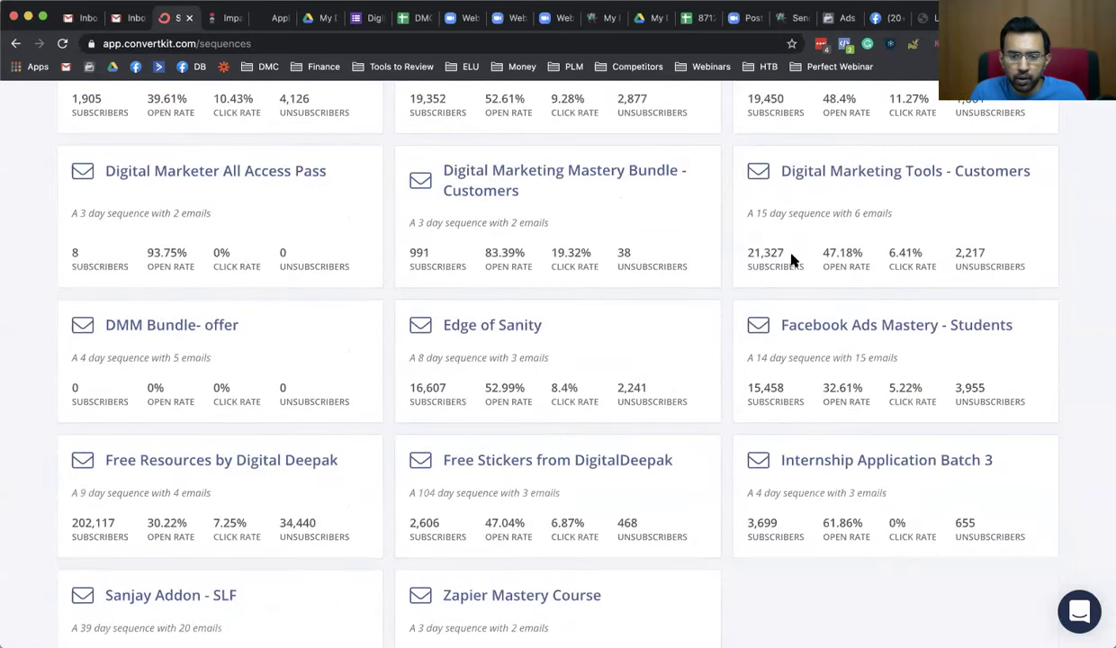
Open the Digital Marketing Tools - Customers sequence's reports, enlarge the page to 125% and compare each email's open and click rates
click(840, 176)
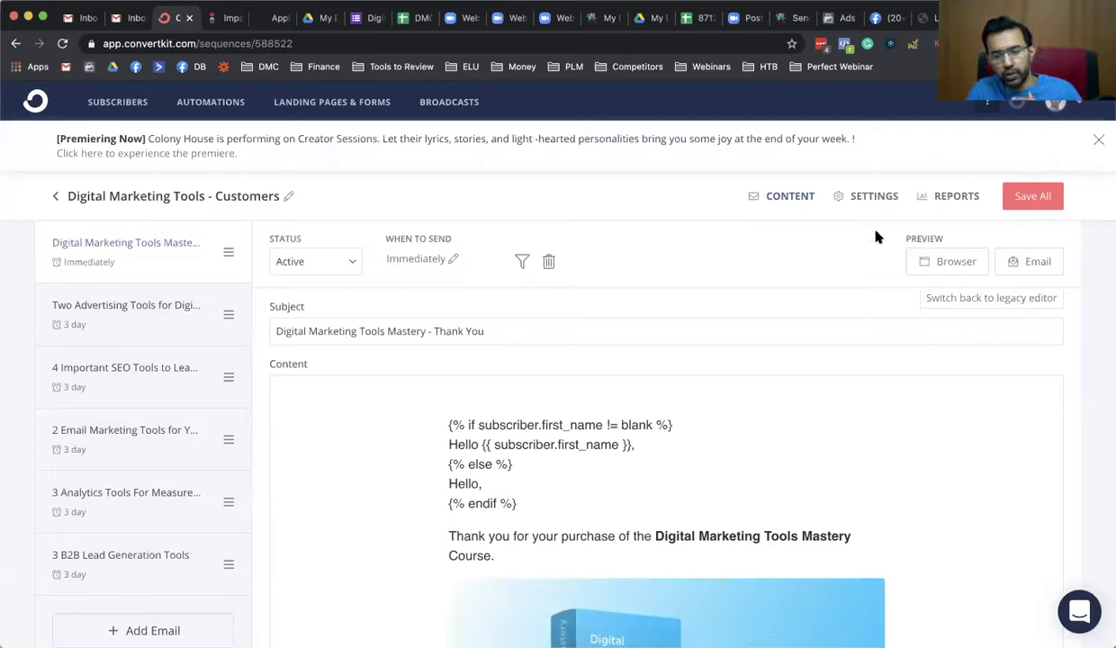
click(931, 195)
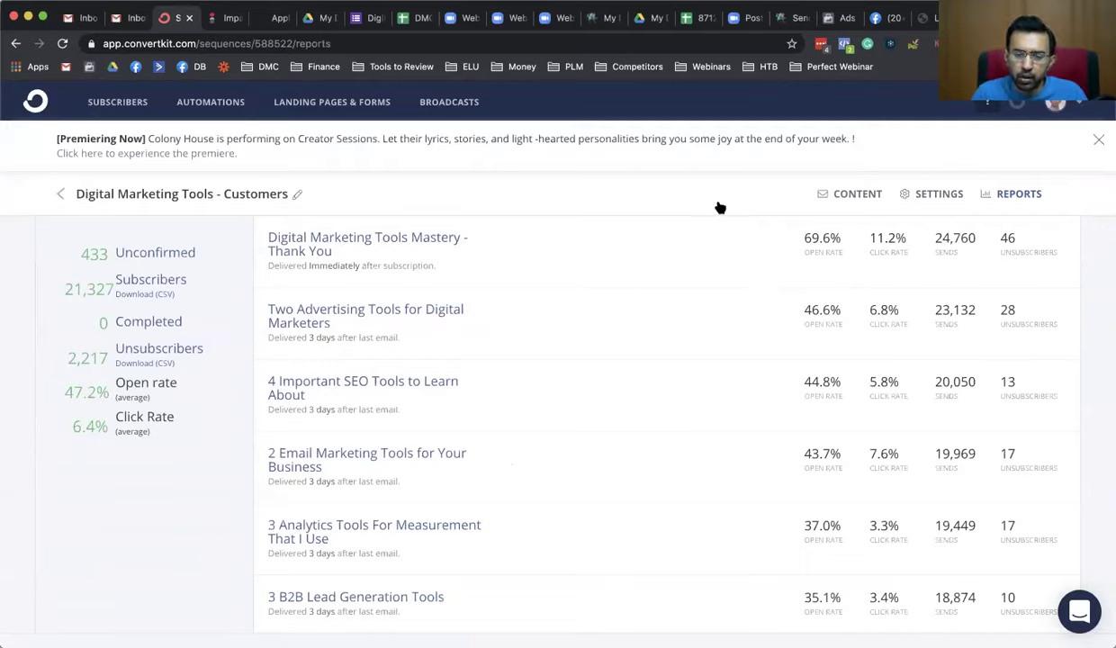
key(super+equal)
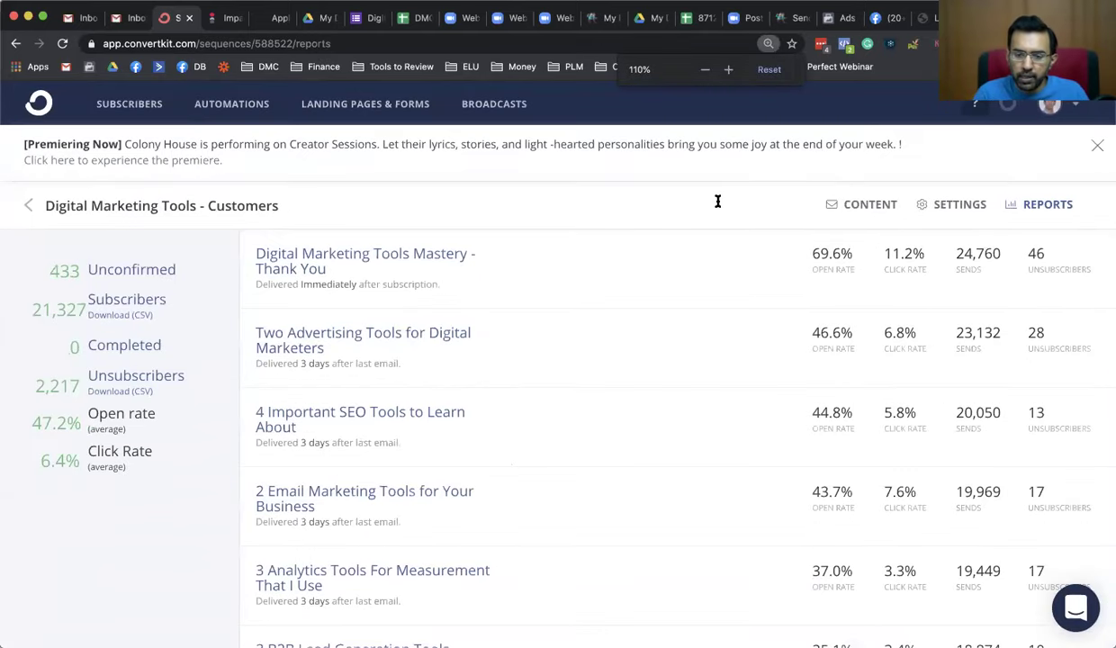
key(super+equal)
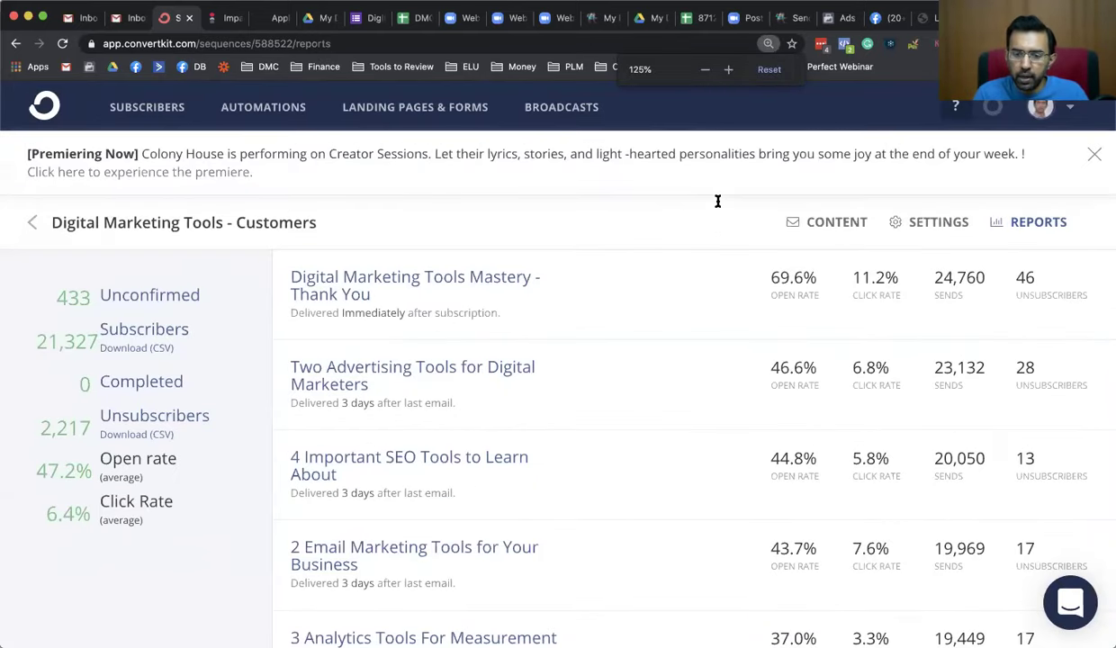
scroll(756, 359, down, 3)
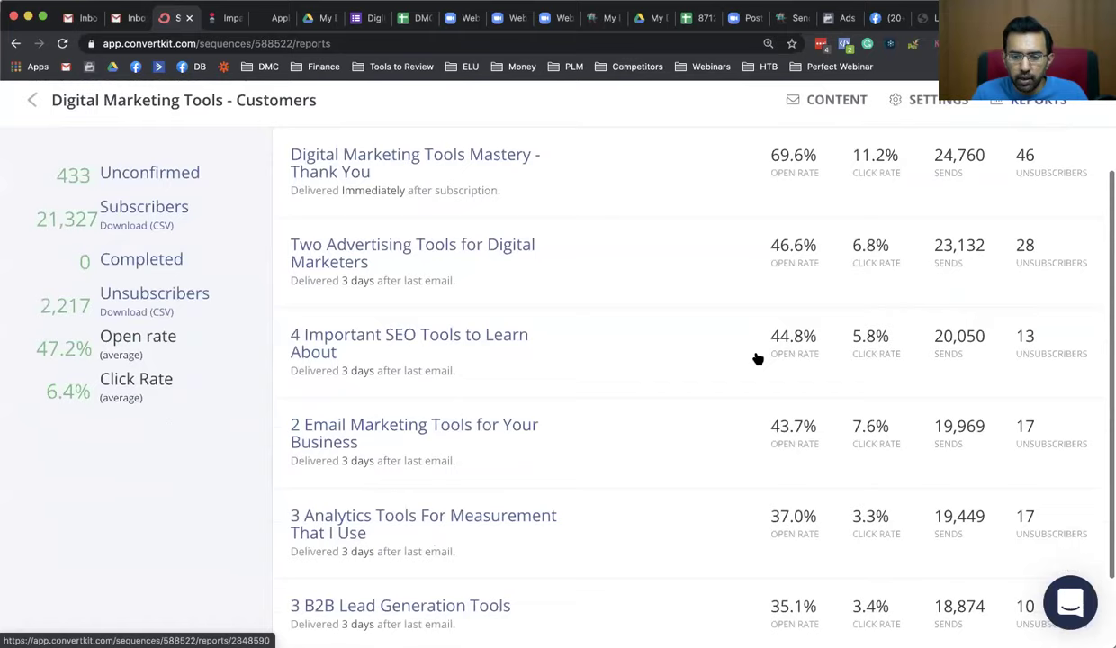
scroll(806, 374, down, 1)
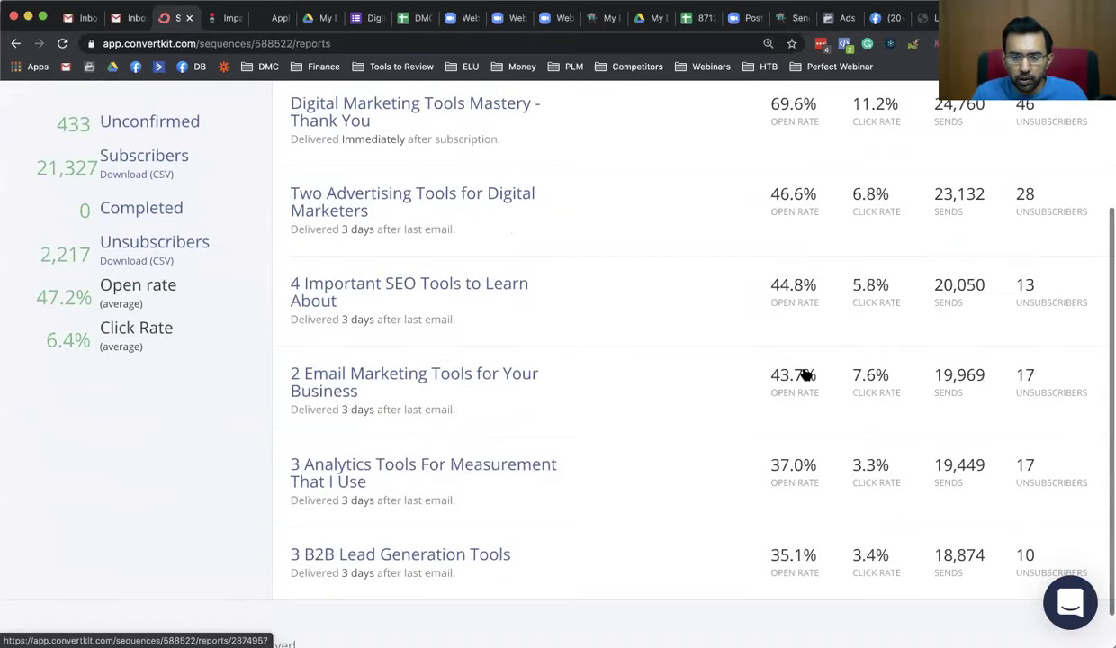
scroll(805, 375, down, 2)
scroll(772, 429, up, 5)
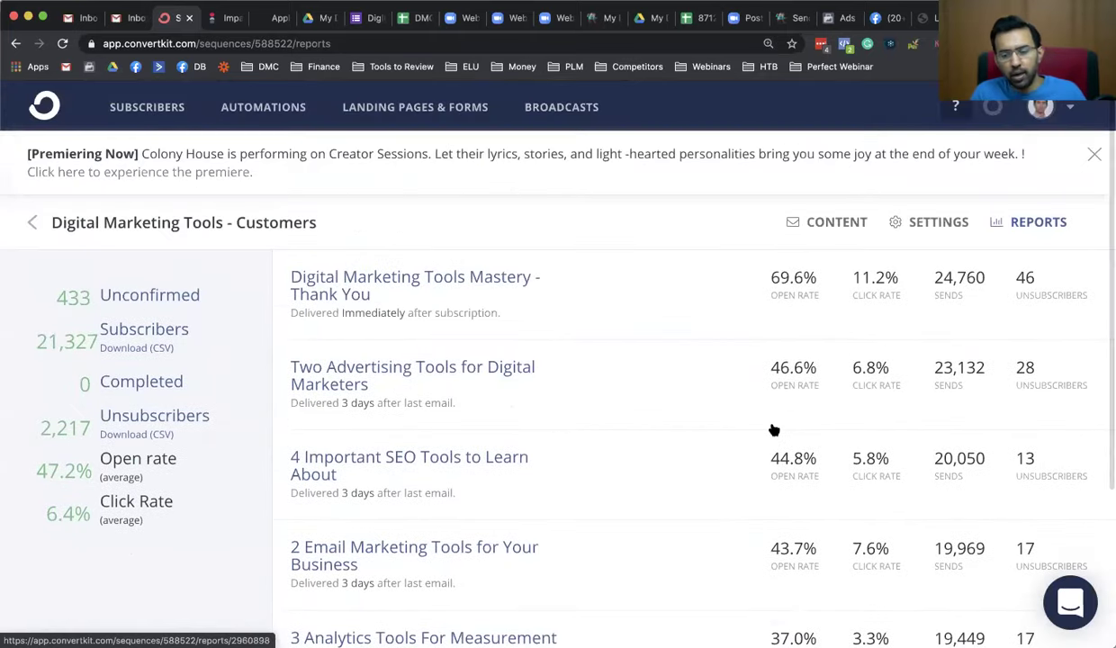